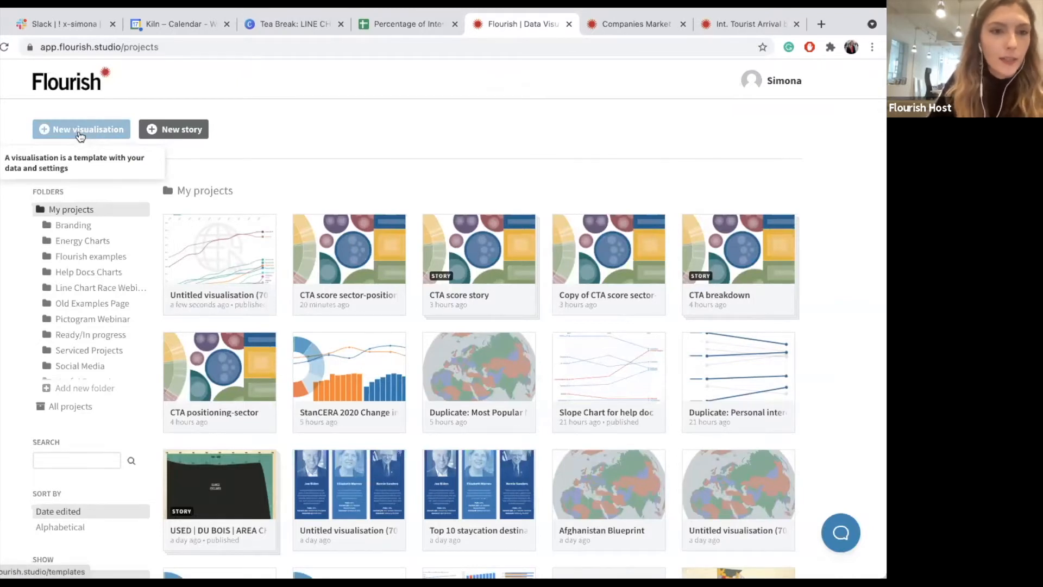
Create a new visualisation from the Simple starting point of the Line chart race template and open its data sheet.
left_click(80, 133)
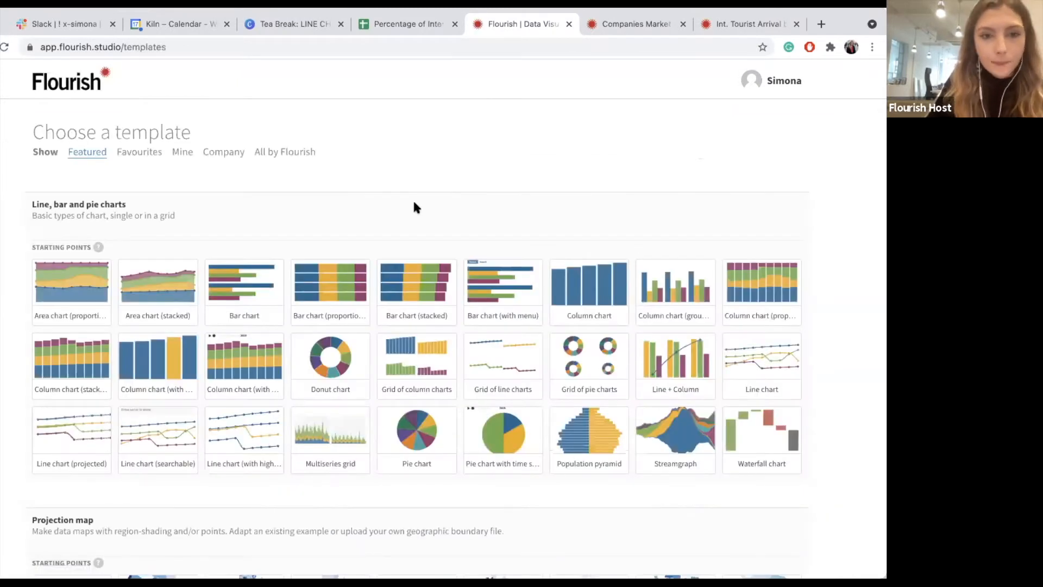
scroll(415, 207, "down", 1)
scroll(414, 206, "down", 12)
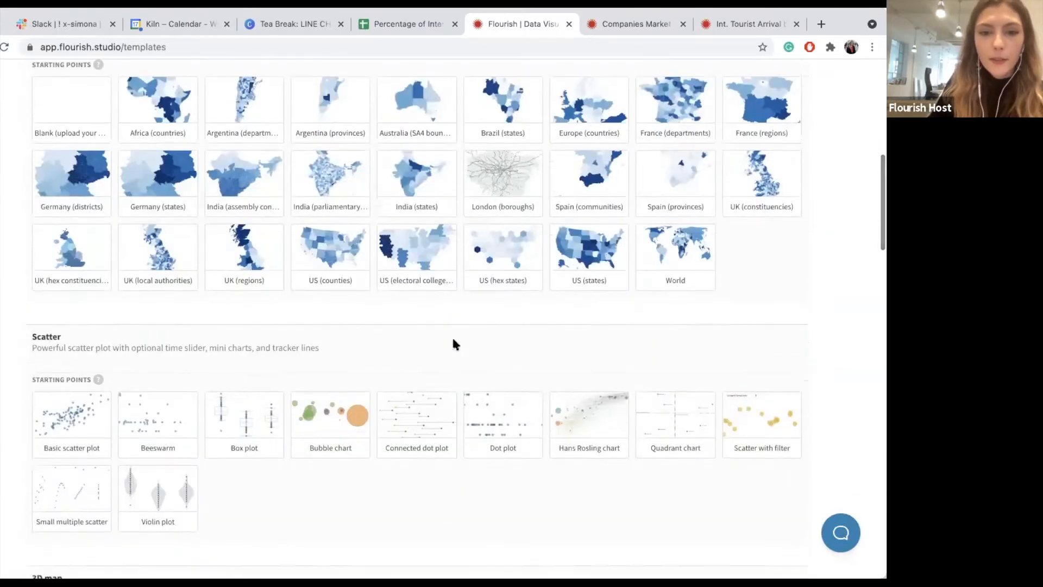
scroll(454, 341, "down", 6)
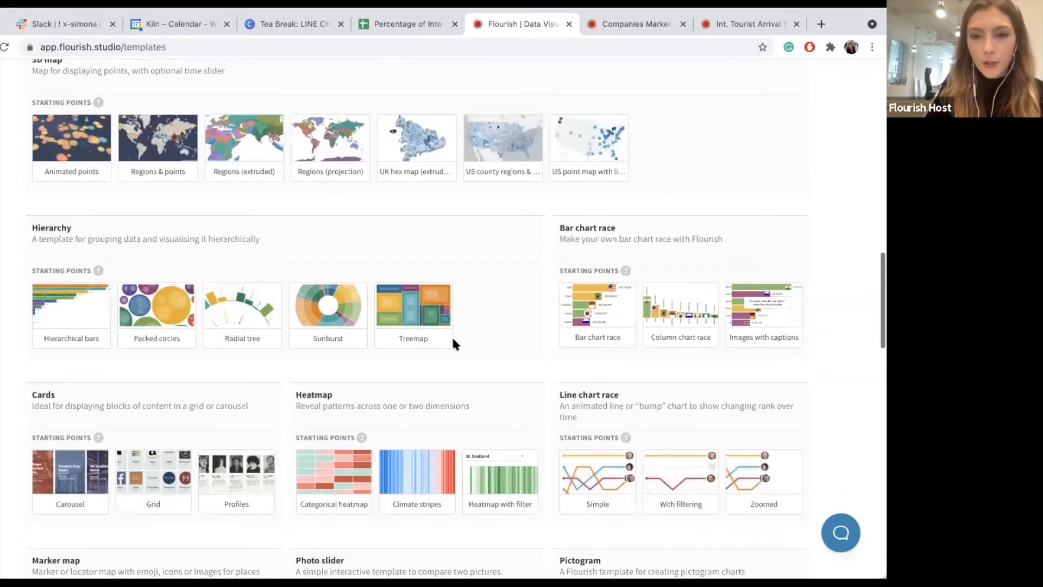
scroll(453, 341, "down", 2)
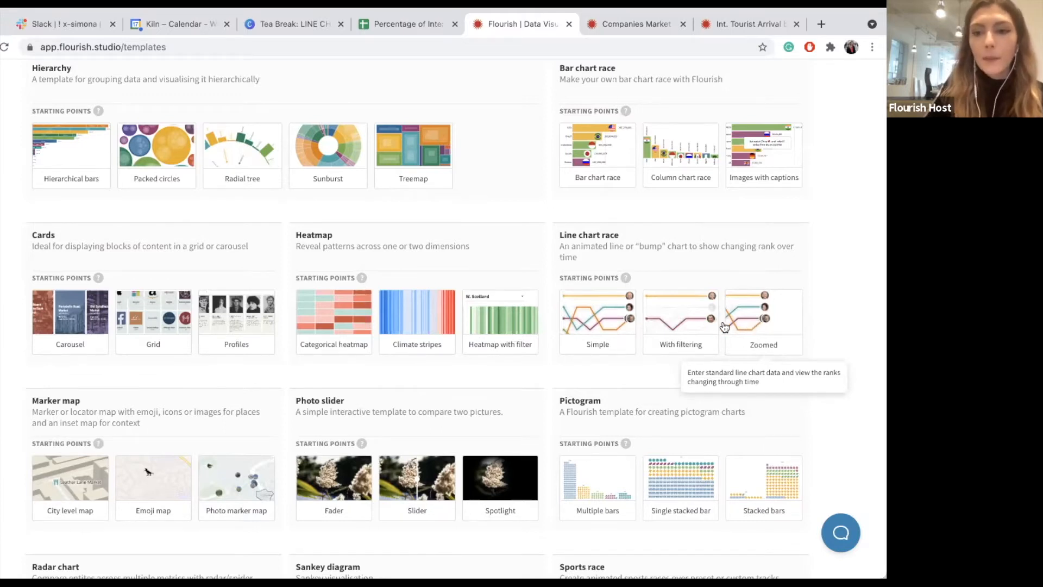
left_click(591, 318)
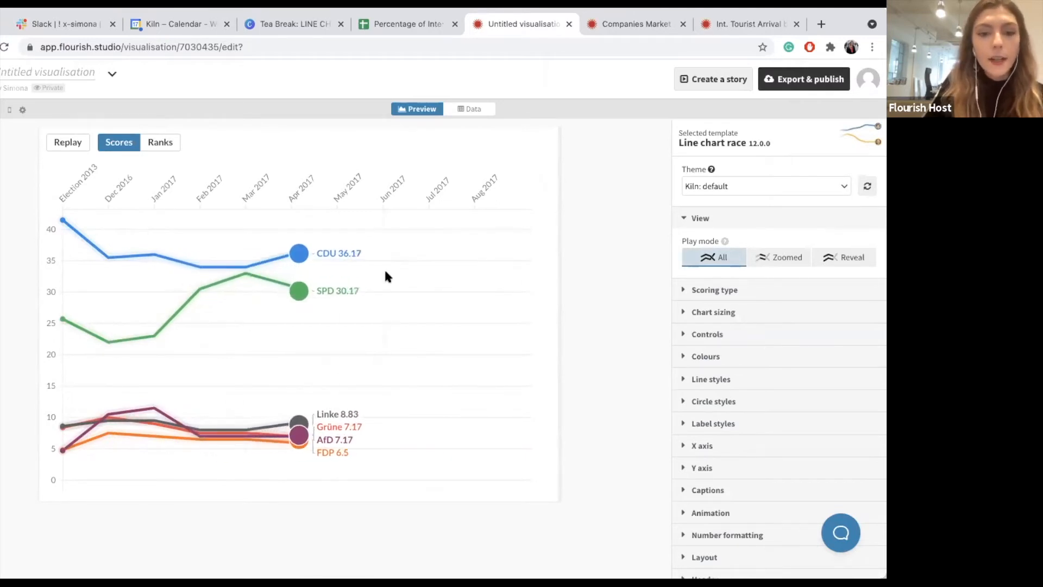
left_click(481, 112)
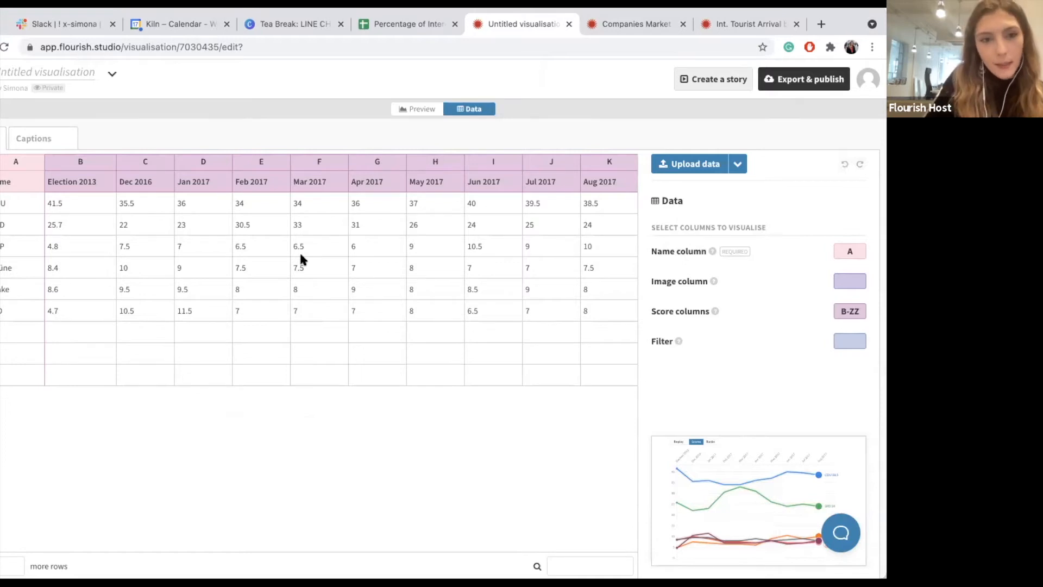
Switch to the Google Sheets file "Percentage of Internet Users By Country", review its year columns, and download the Data sheet as comma-separated values.
left_click(398, 31)
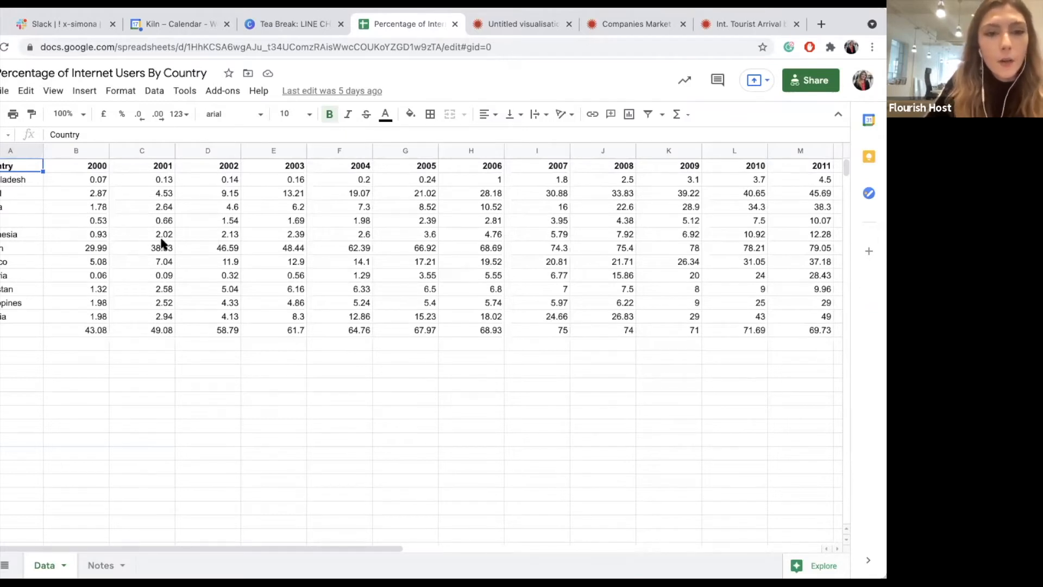
scroll(162, 243, "right", 5)
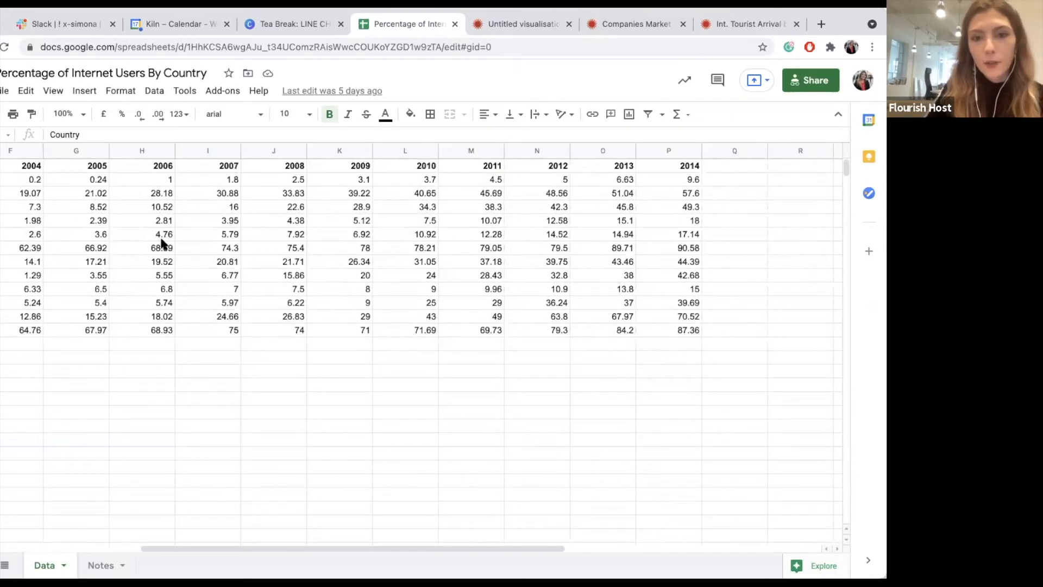
scroll(162, 242, "right", 1)
scroll(157, 242, "left", 6)
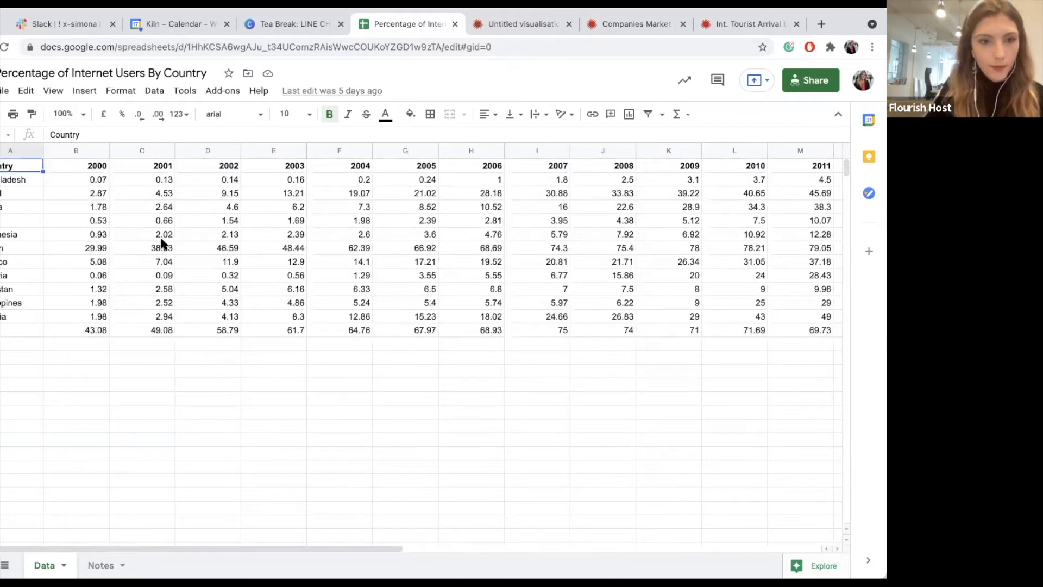
left_click(4, 90)
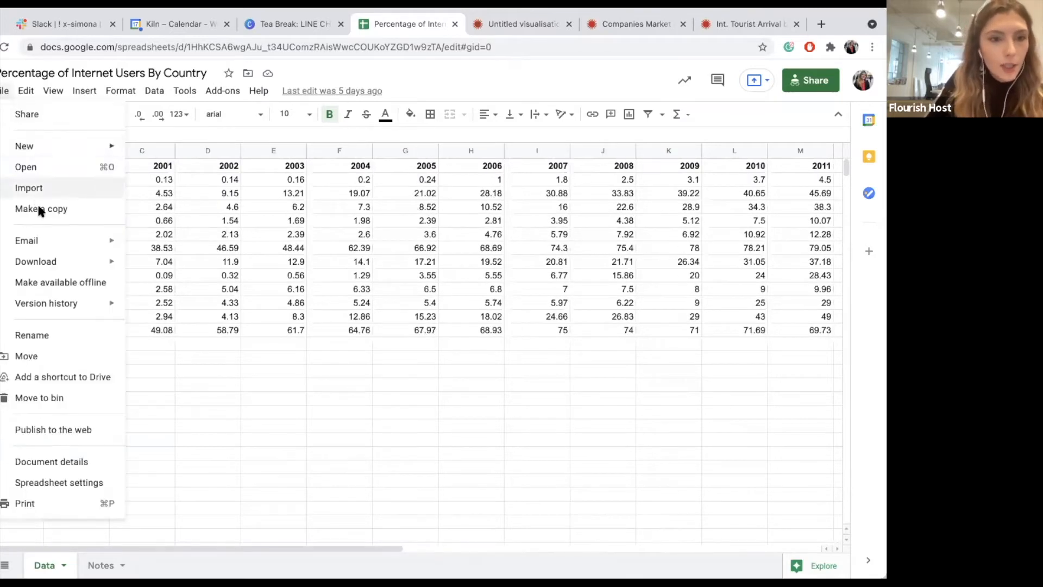
mouse_move(48, 263)
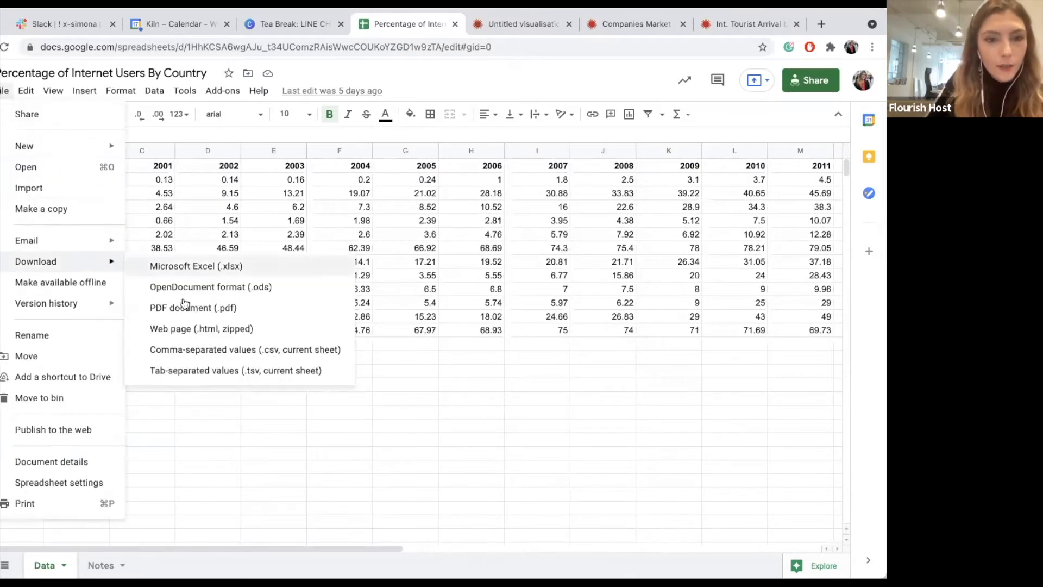
left_click(190, 350)
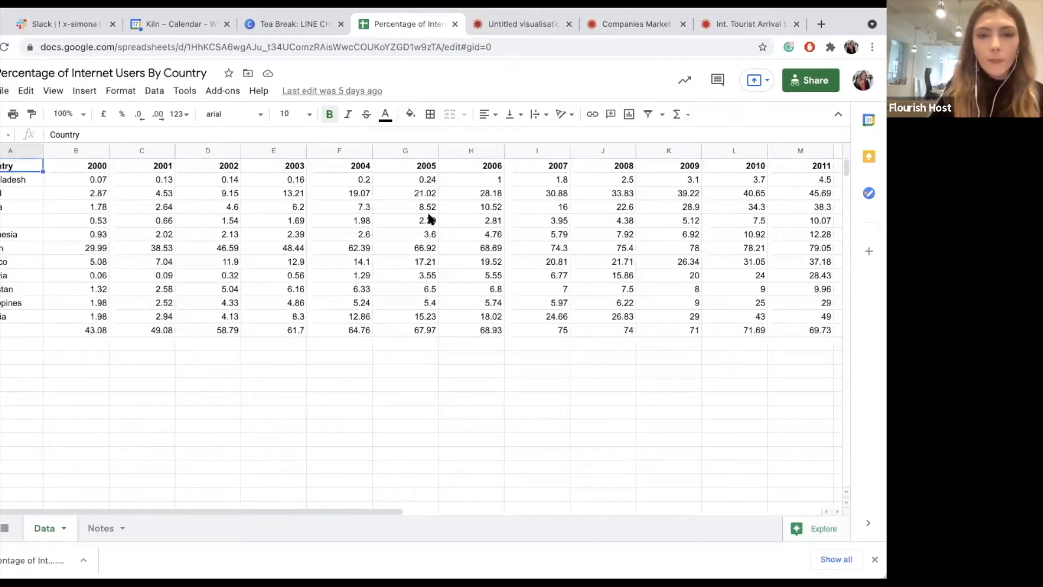
Return to the untitled visualisation in Flourish and clear the sample data from its Data sheet.
left_click(504, 30)
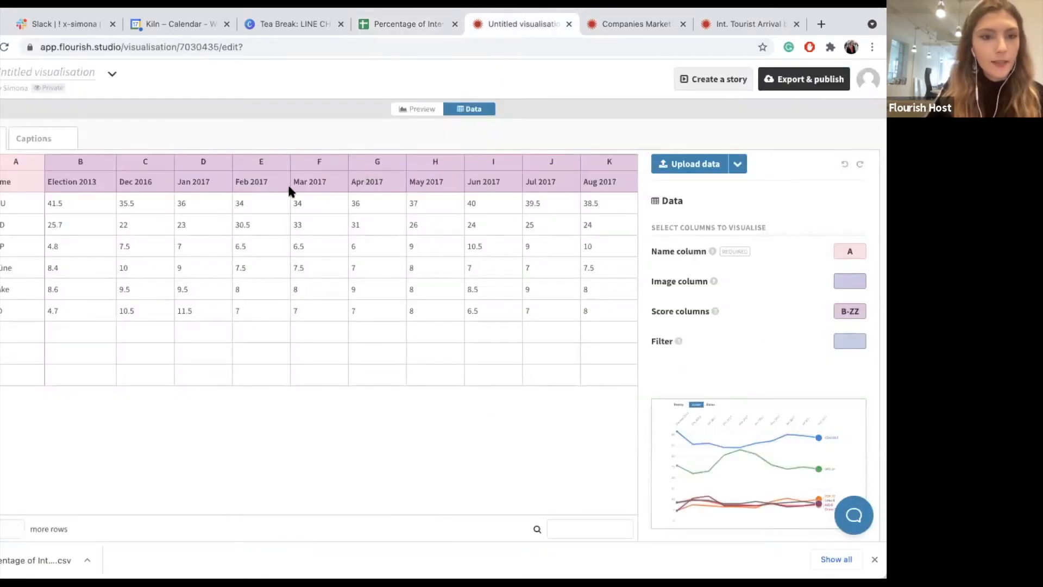
left_click(1, 138)
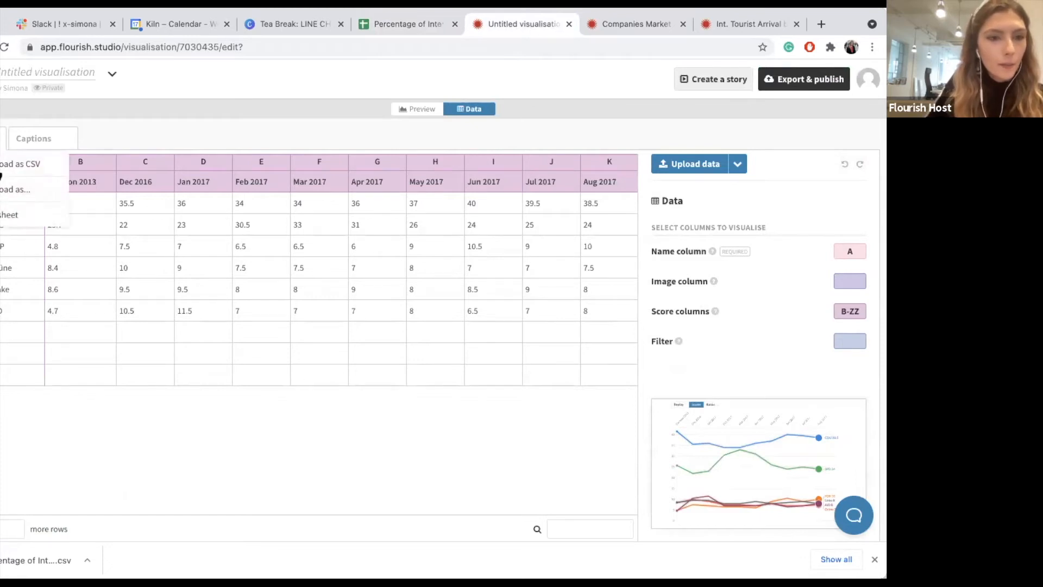
left_click(1, 215)
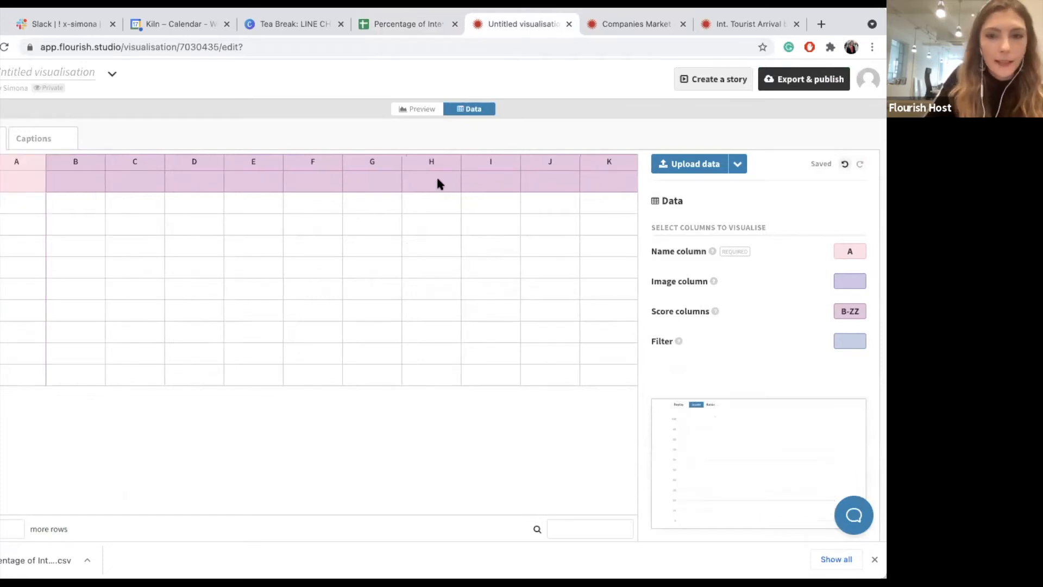
Upload the "Percentage of Internet Users By Country - Data (1)" CSV file, replacing the current sheet's contents.
left_click(664, 165)
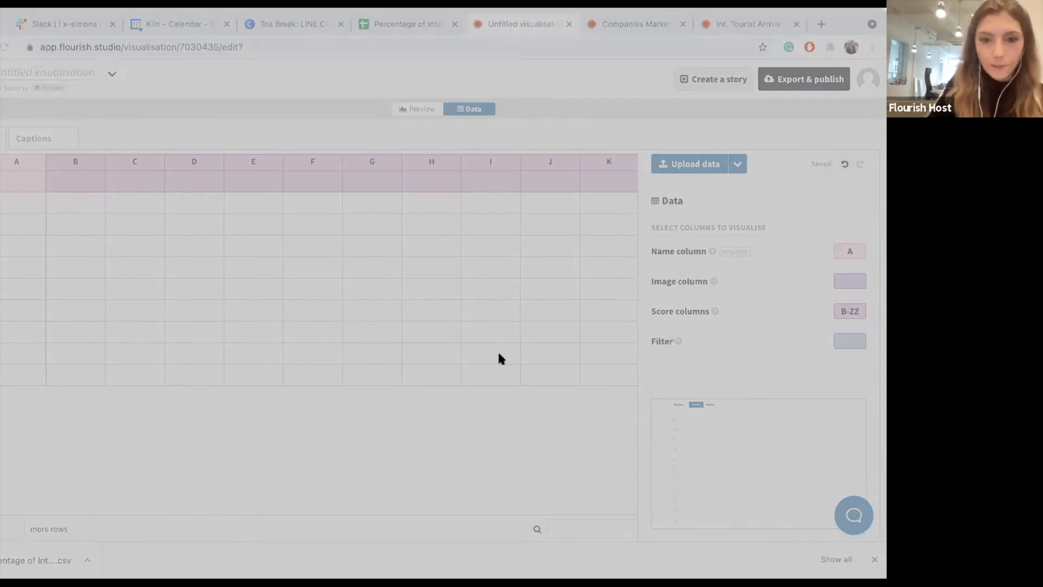
left_click(629, 421)
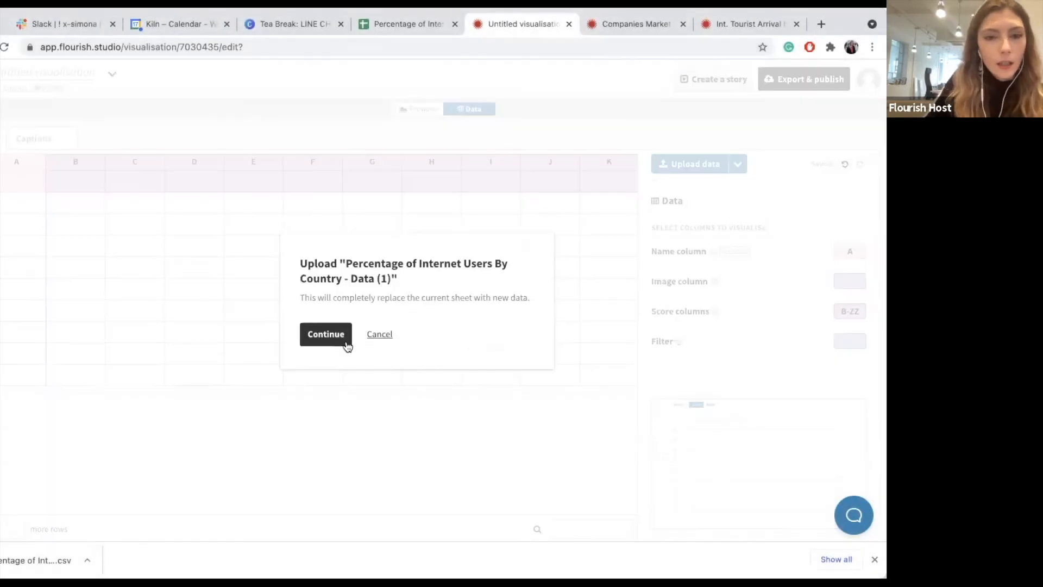
left_click(327, 334)
left_click(327, 317)
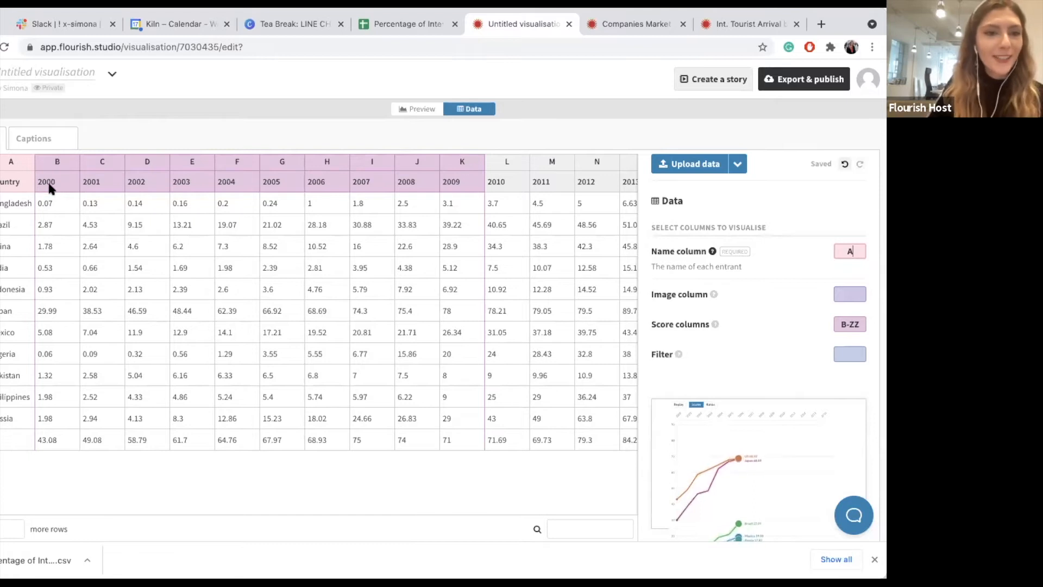
Examine the Captions sheet's columns for stage to show, stage to hide, caption text and image, dismissing the browser's download bar.
left_click(34, 139)
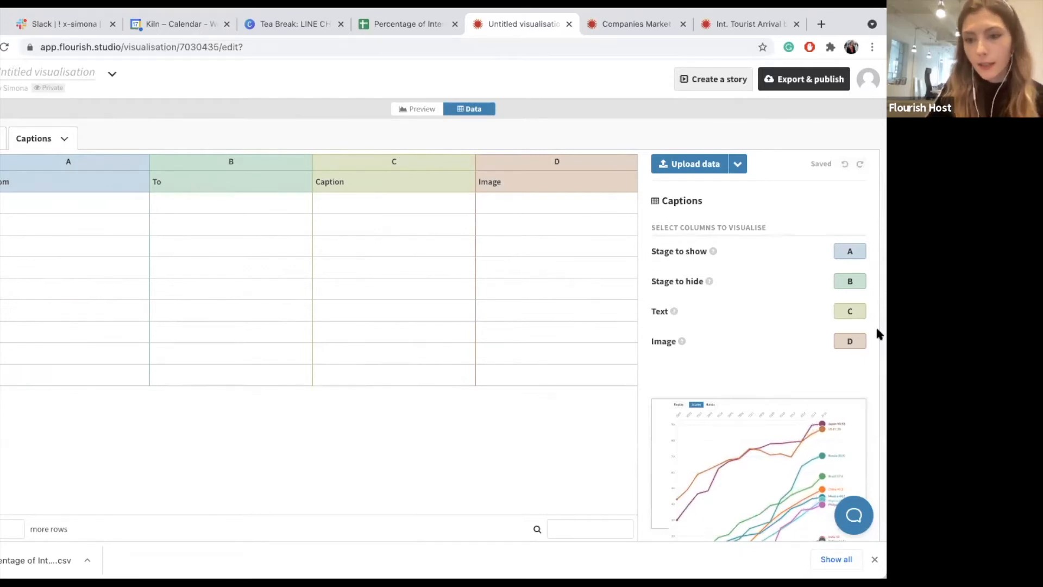
left_click(874, 559)
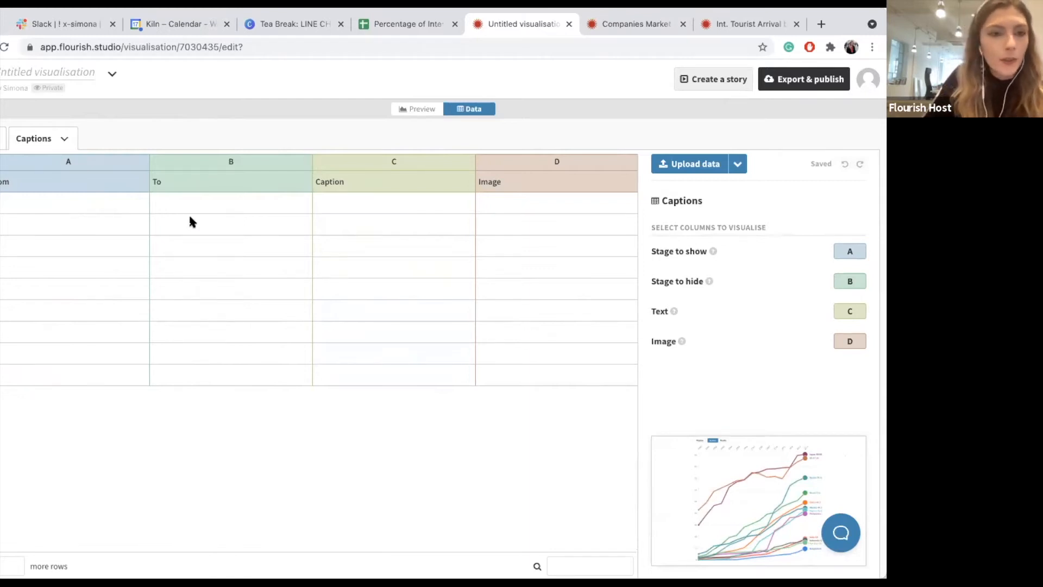
left_click(344, 205)
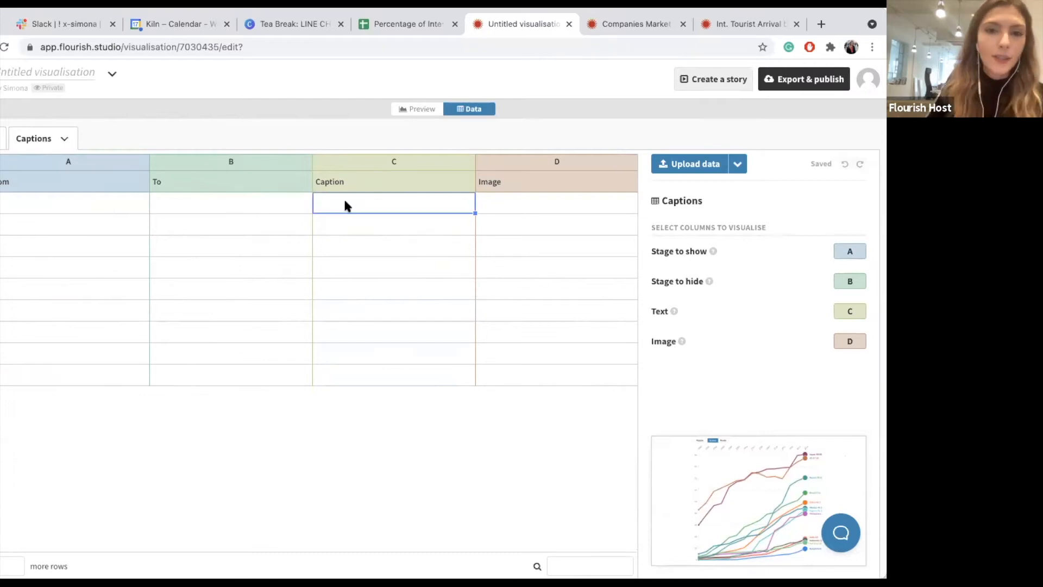
left_click(506, 207)
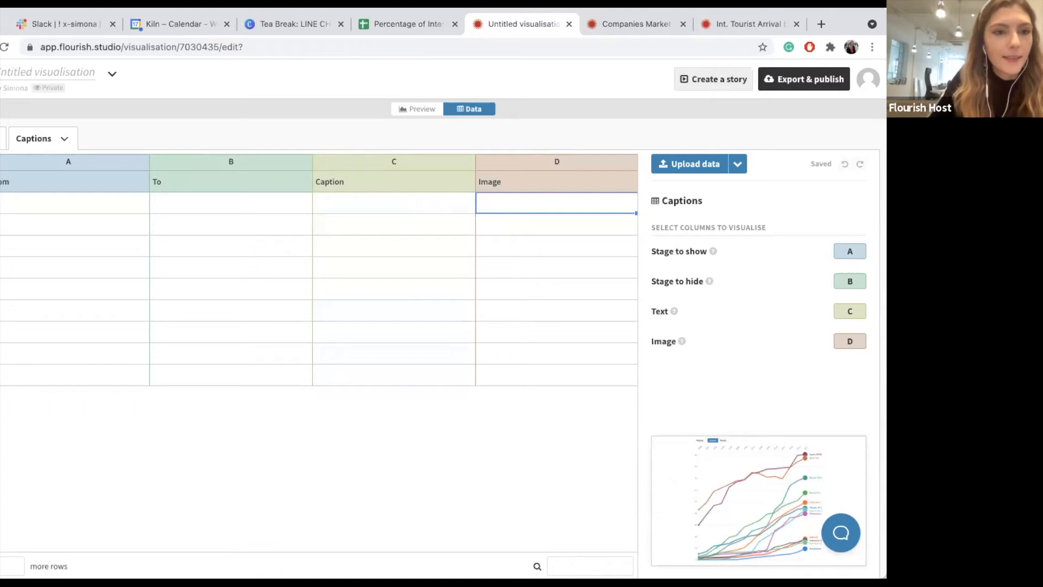
Review the Data sheet's imported year columns and how the name, image and score columns are assigned.
left_click(2, 139)
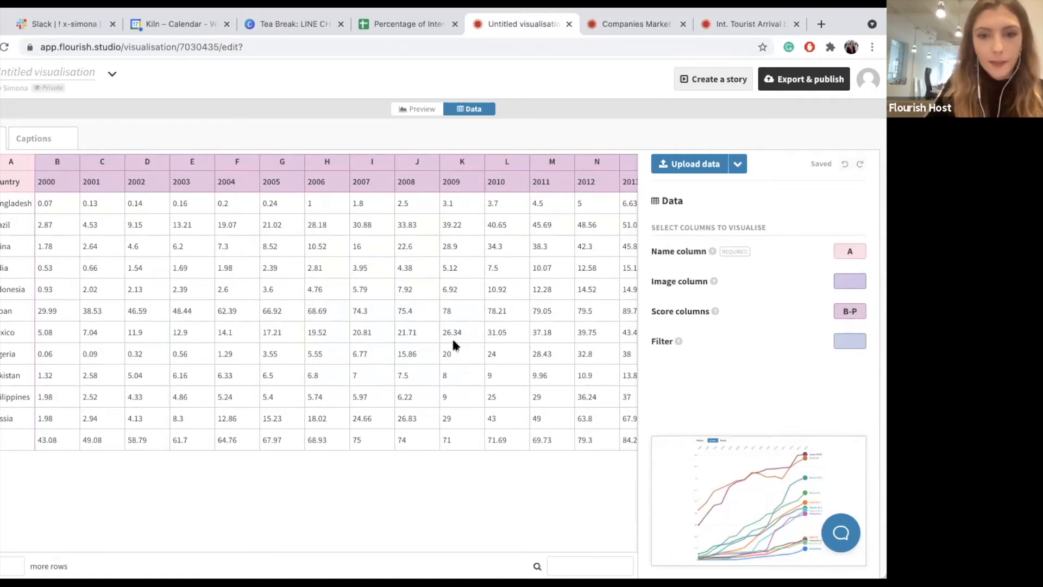
scroll(453, 341, "right", 3)
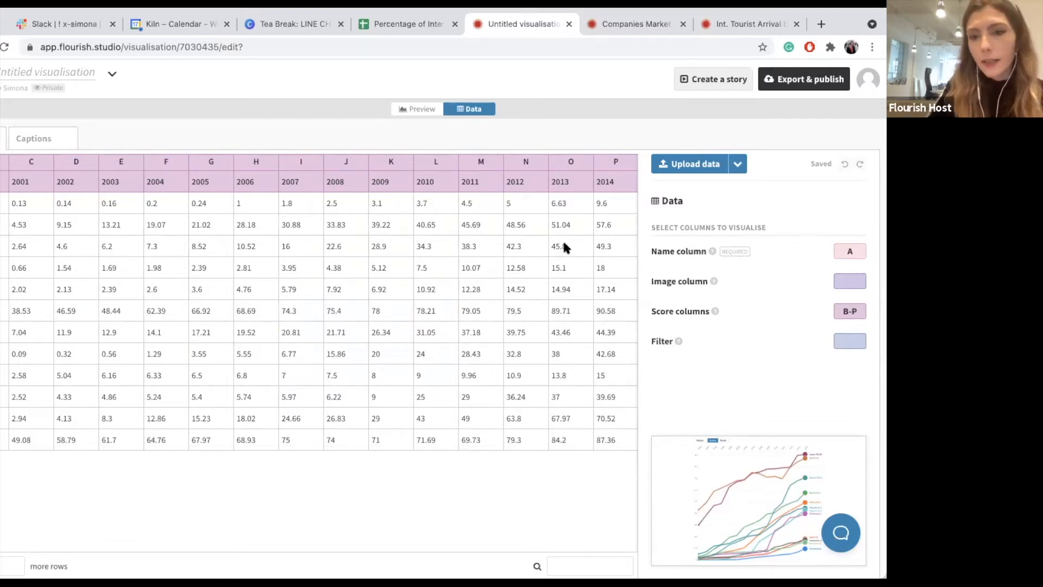
mouse_move(847, 310)
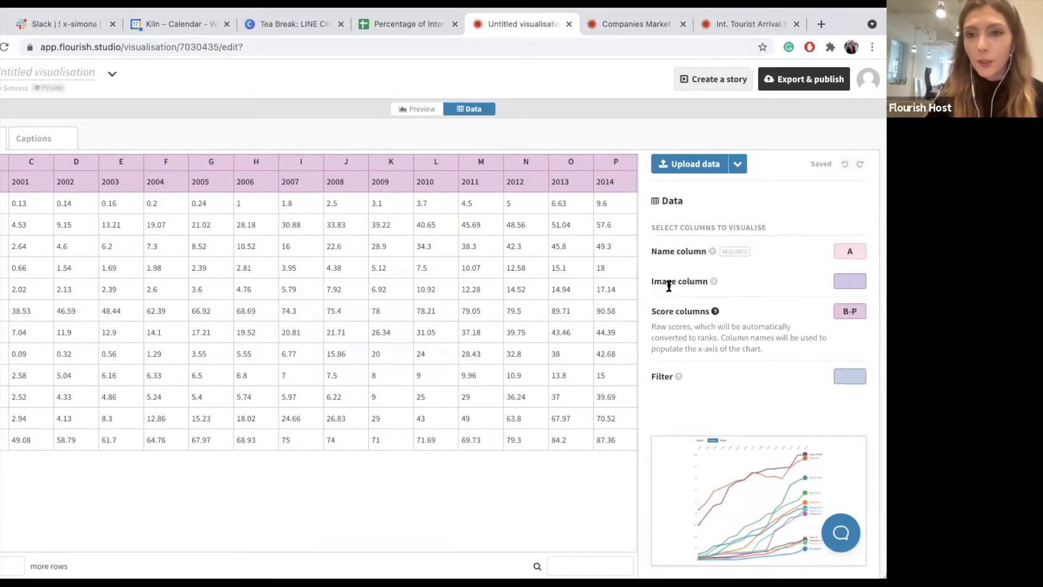
scroll(396, 256, "left", 3)
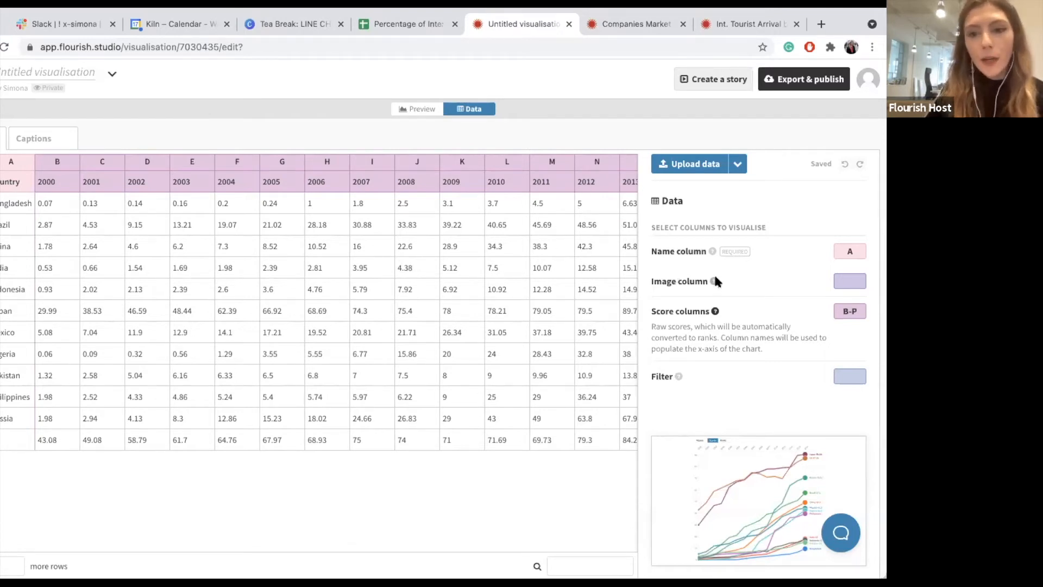
In the Companies Market Cap visualisation, replay the race, upload an image file into the McDonald's picture cell, and preview the chart.
left_click(631, 26)
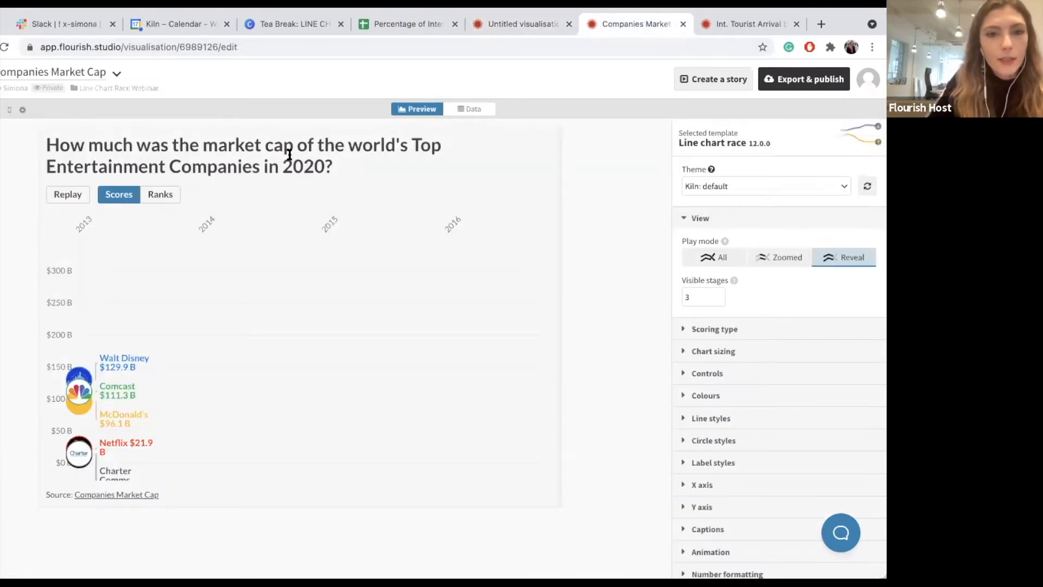
left_click(52, 195)
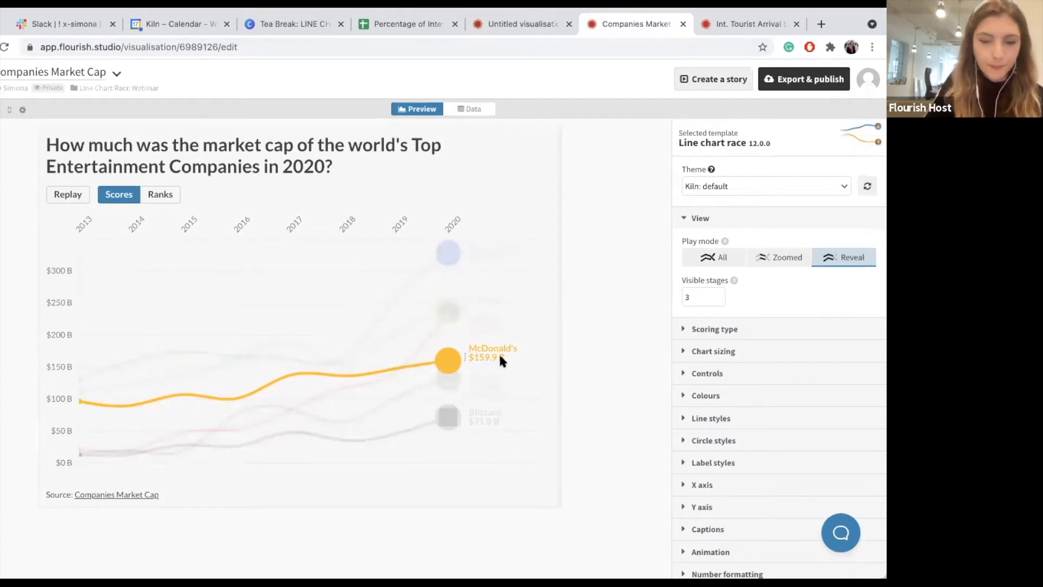
left_click(469, 114)
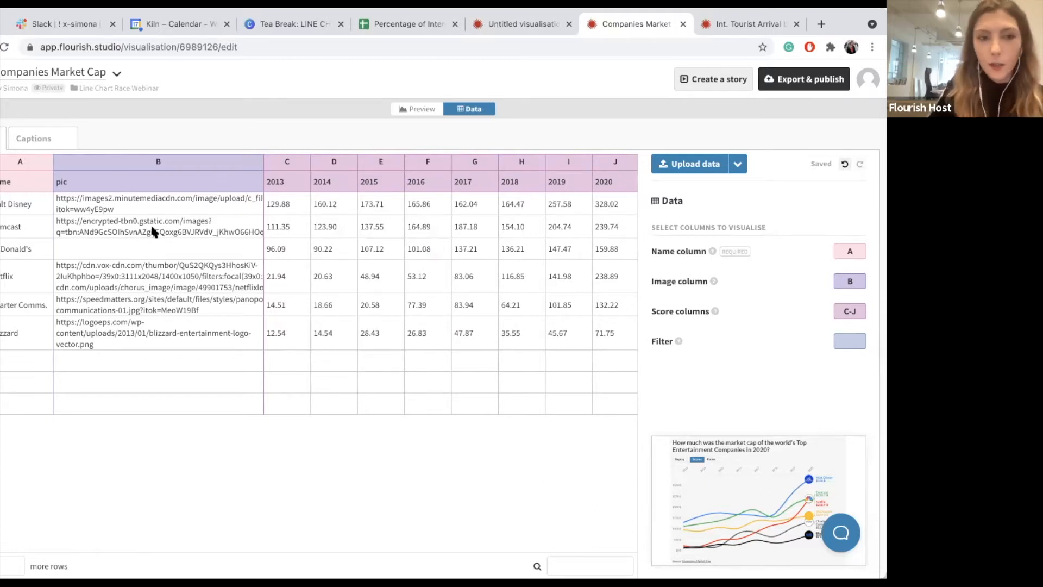
left_click(115, 253)
right_click(115, 253)
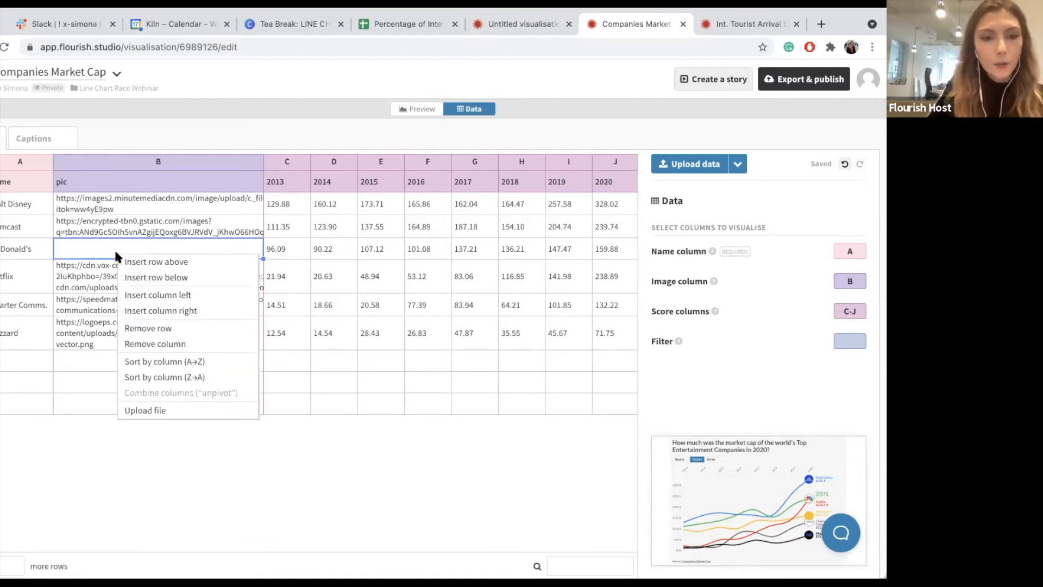
left_click(143, 411)
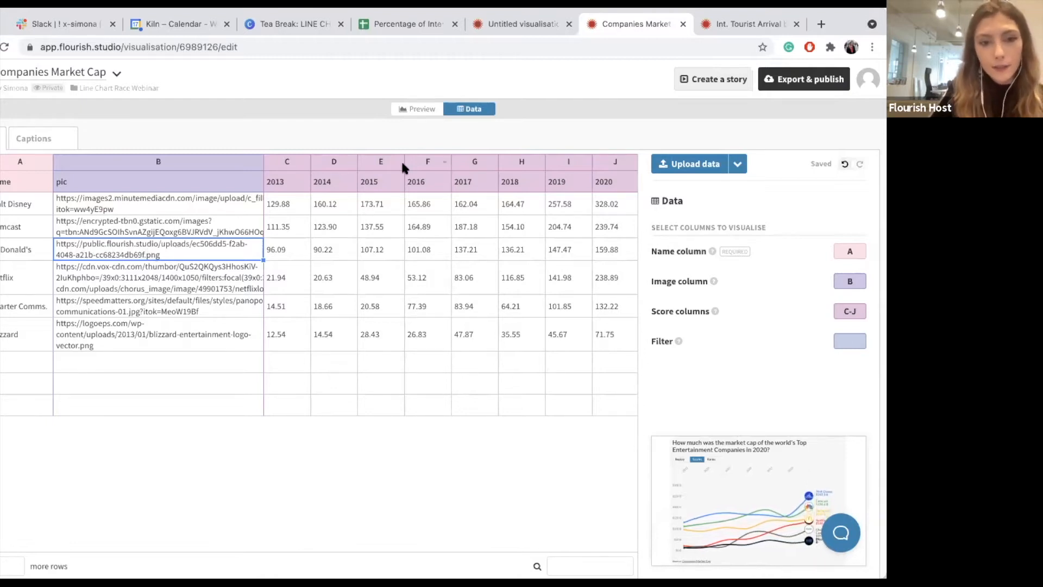
left_click(415, 109)
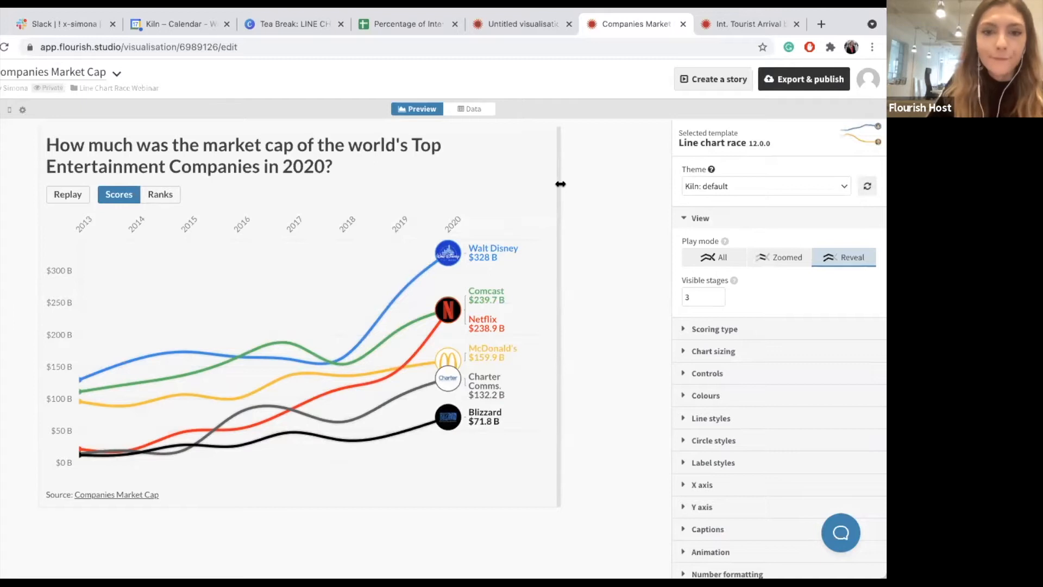
Return to the untitled internet users visualisation, preview its chart and replay the race animation.
left_click(509, 28)
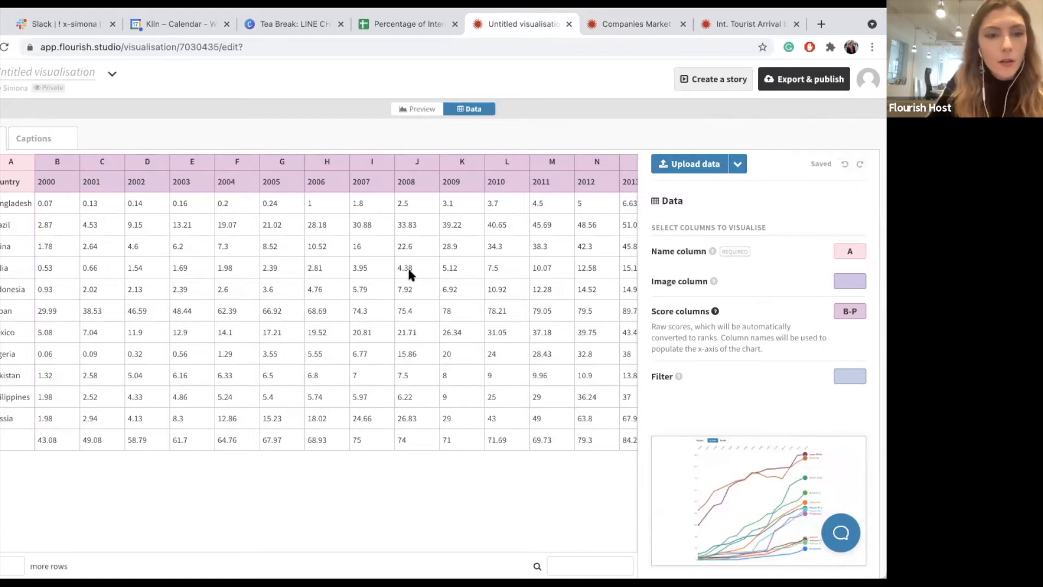
left_click(412, 110)
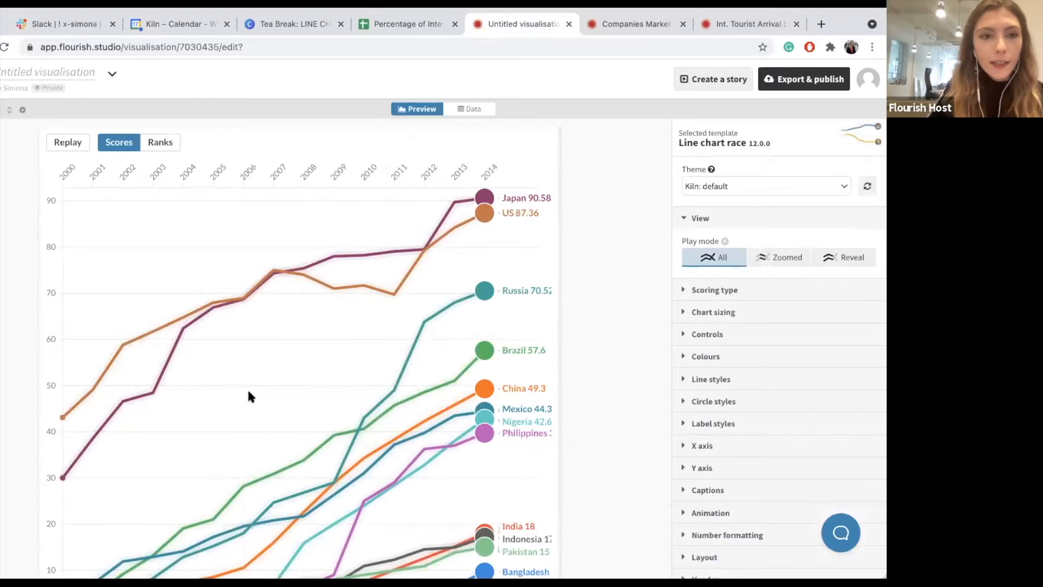
left_click(60, 148)
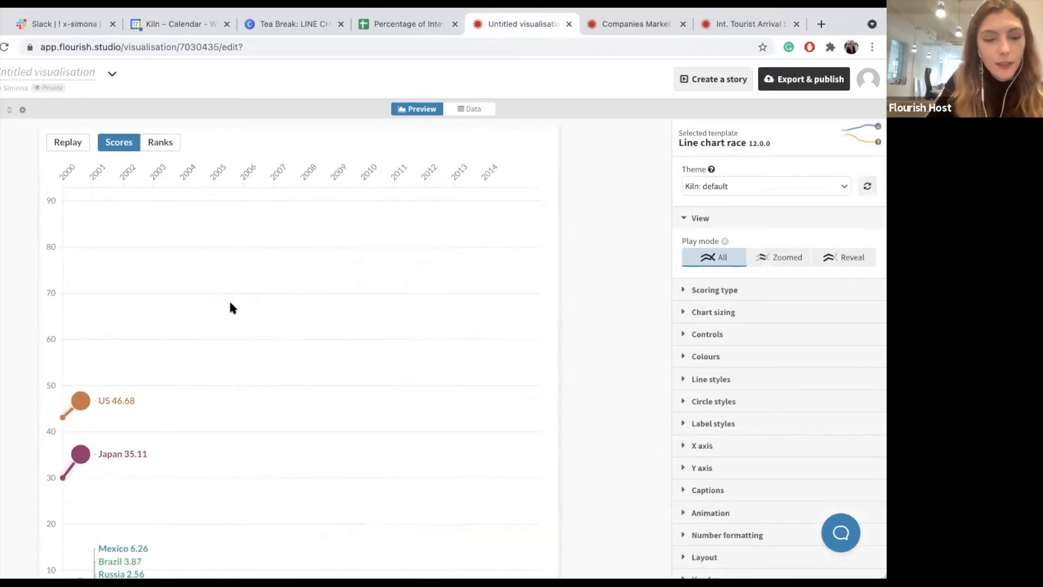
Watch the internet users race run through all its years in the All play mode, and replay it.
scroll(229, 299, "down", 1)
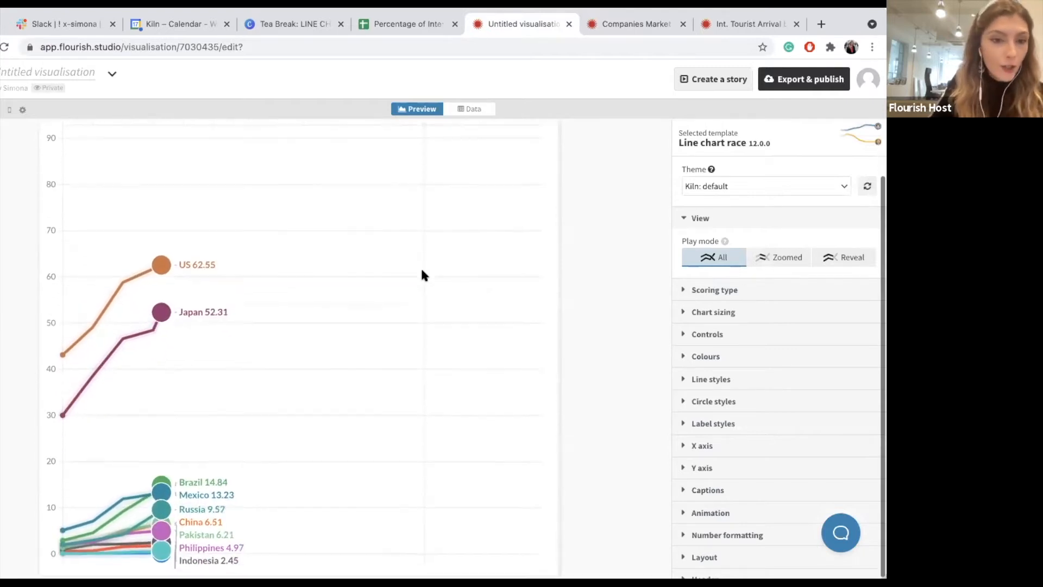
scroll(422, 272, "up", 1)
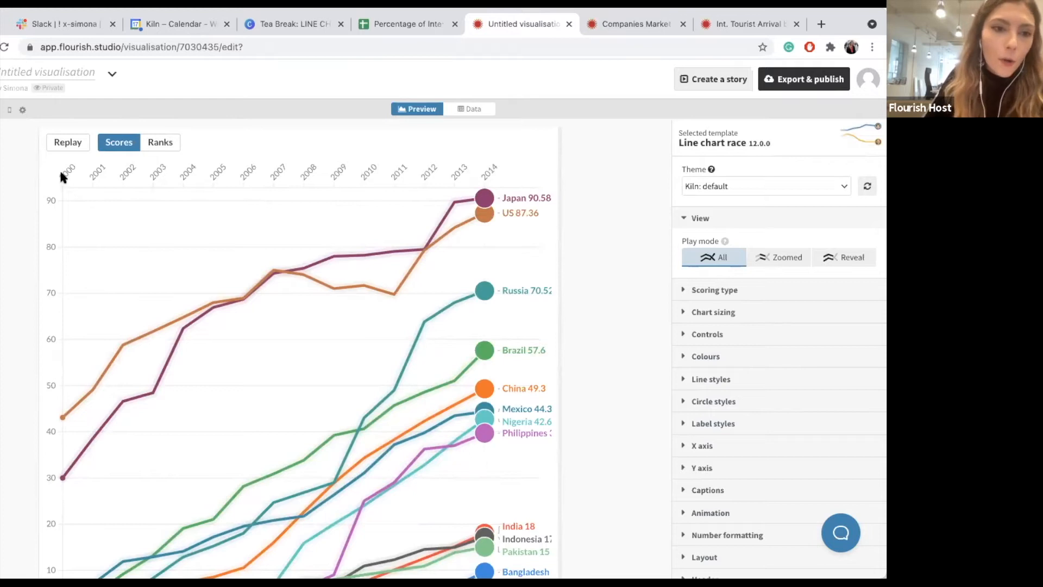
left_click(65, 144)
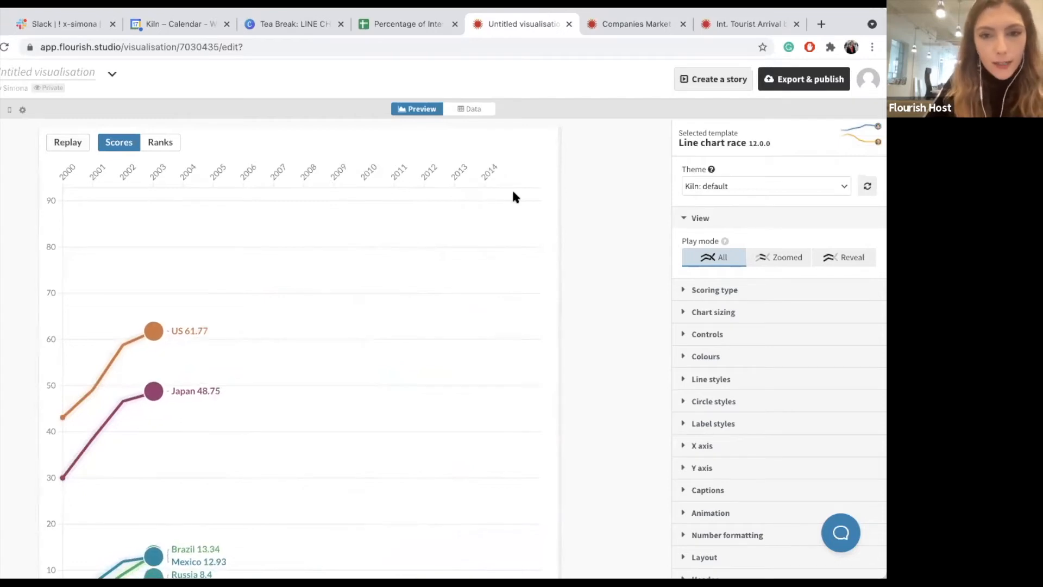
Try the Zoomed play mode with a replay, testing Visible stages at 5 and restoring it to 3.
left_click(767, 264)
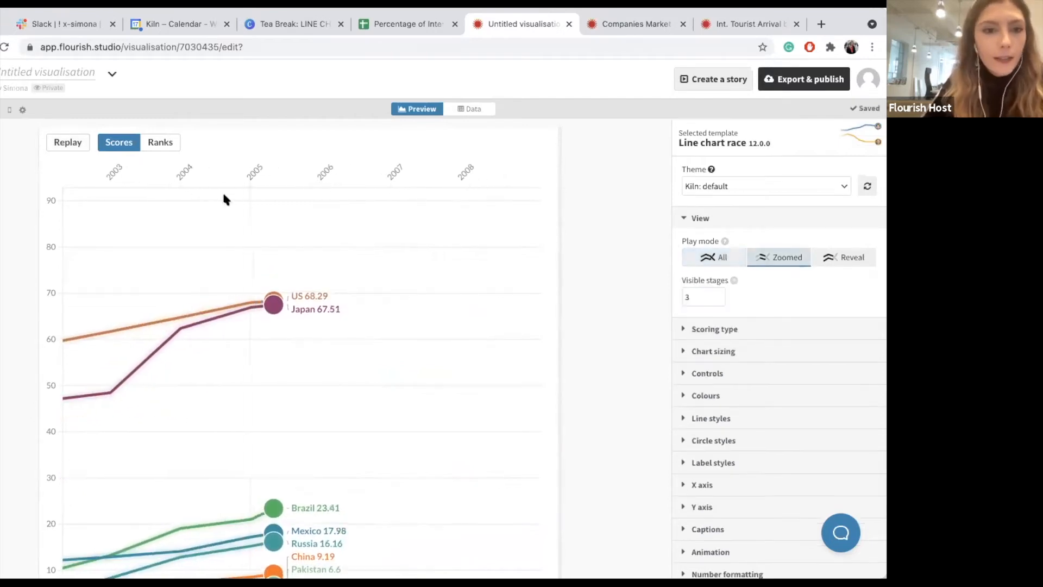
left_click(67, 142)
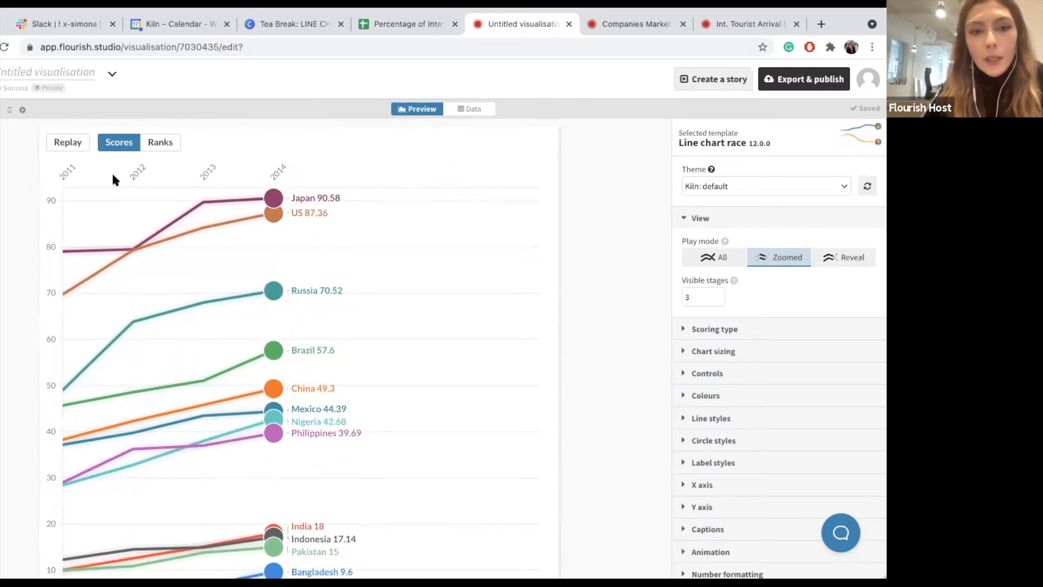
left_click(719, 294)
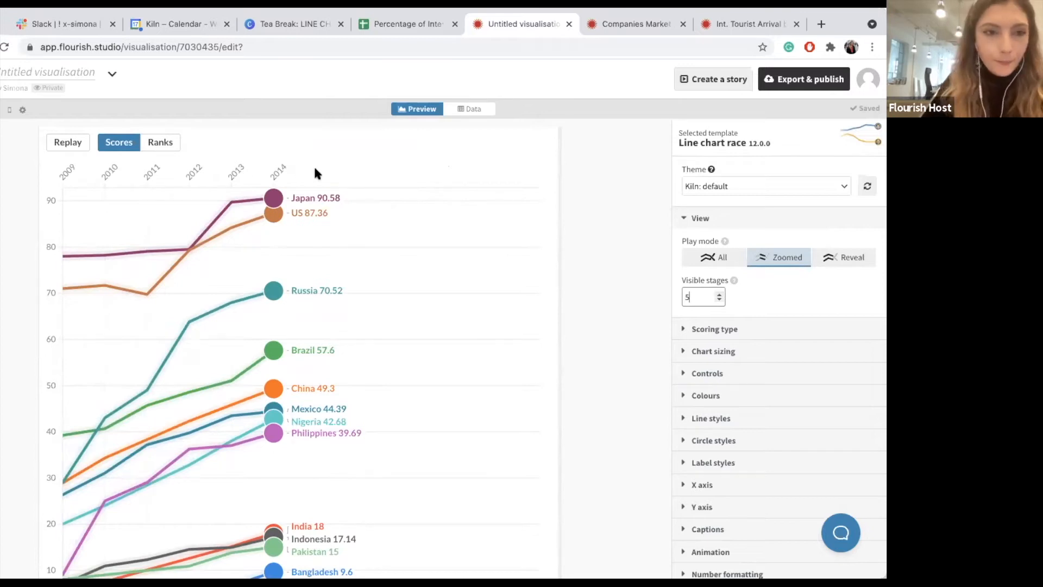
left_click(720, 299)
left_click(720, 300)
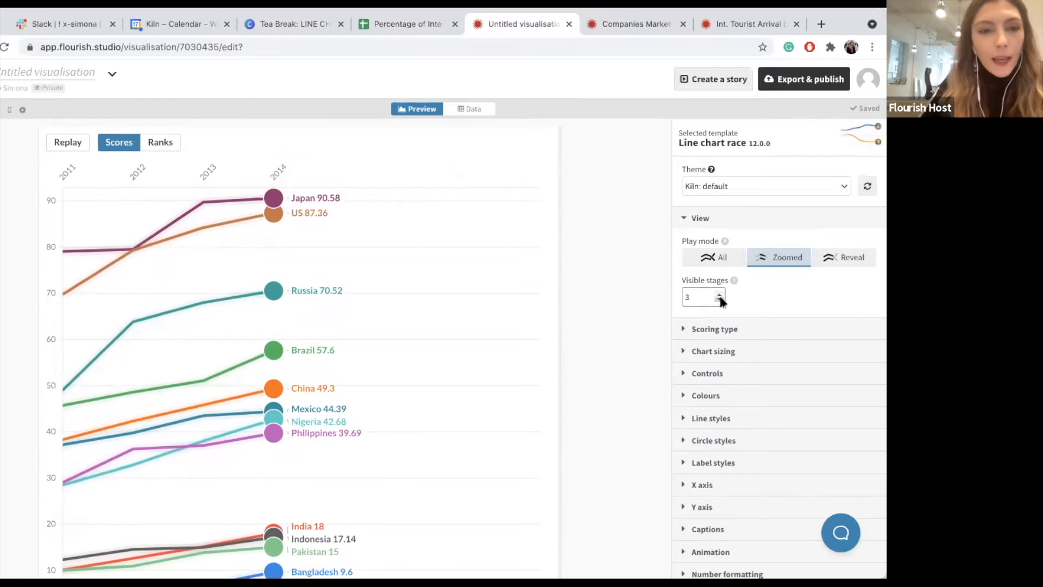
Set the chart's play mode to Reveal and replay the race.
left_click(852, 258)
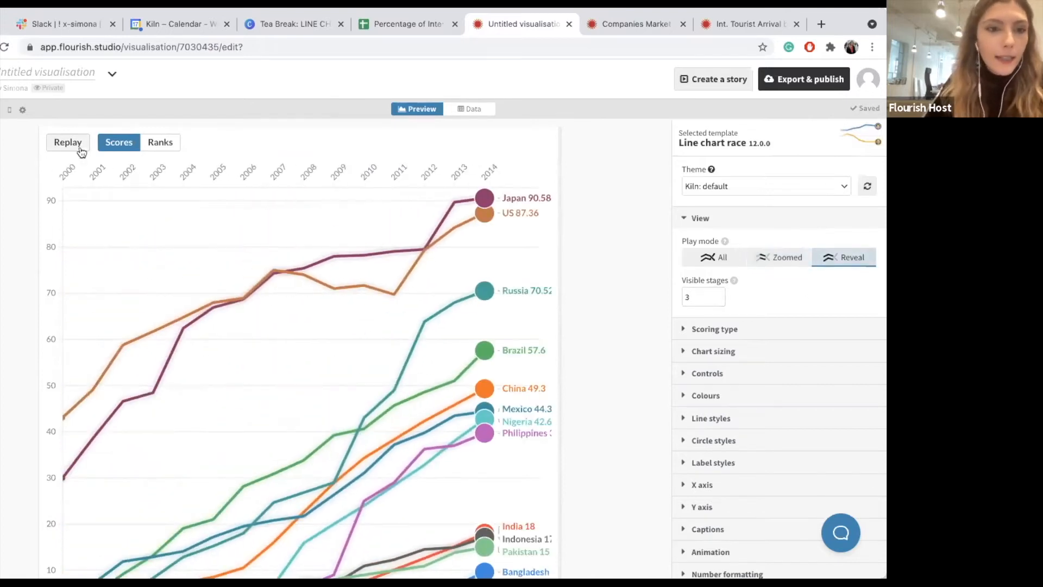
left_click(71, 146)
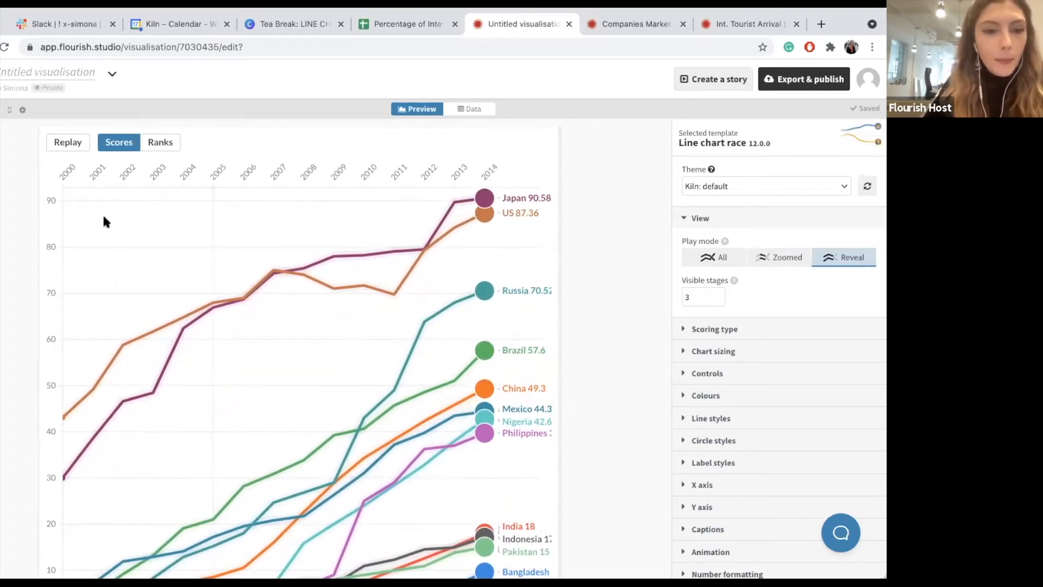
scroll(57, 497, "down", 1)
scroll(56, 493, "up", 1)
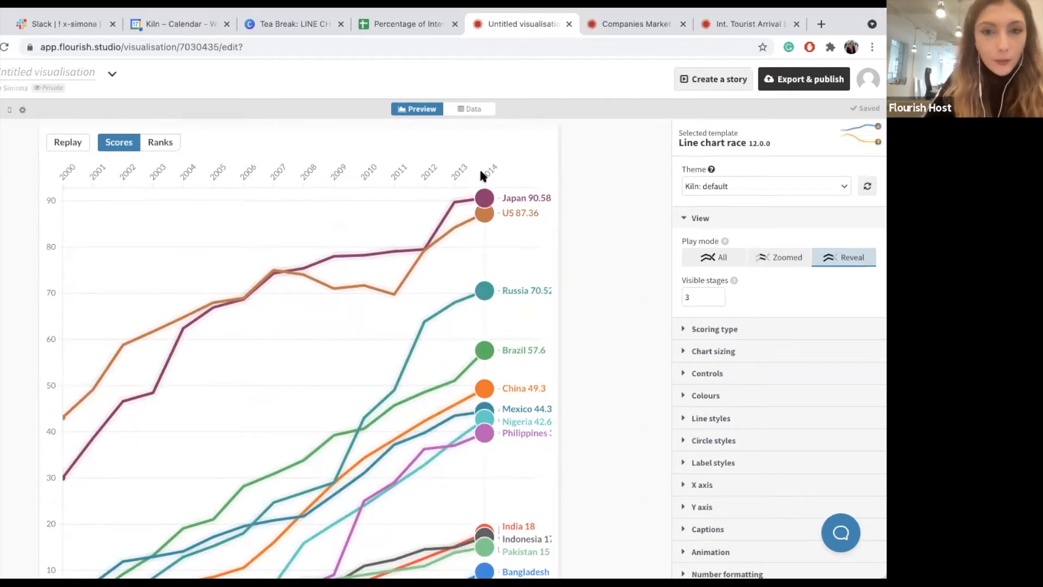
Examine the countries' lines in the Ranks view, return the chart to Scores, and check the Scoring type options.
left_click(164, 143)
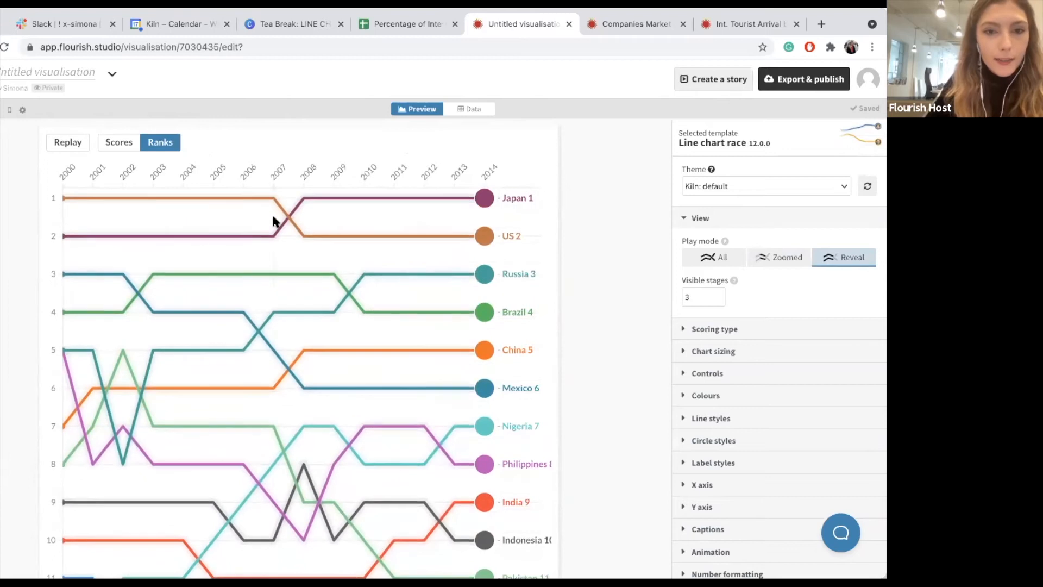
scroll(351, 196, "down", 1)
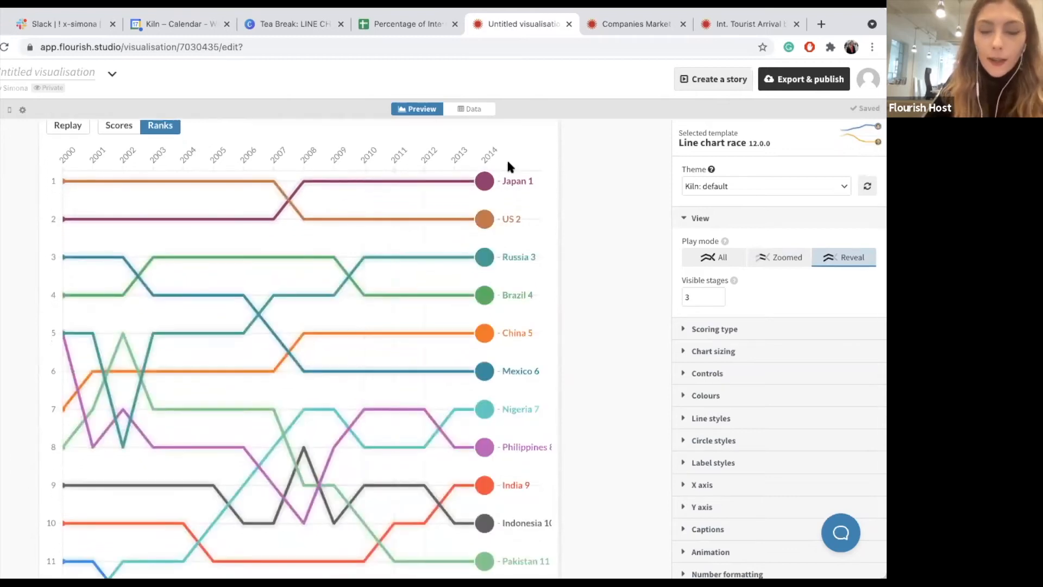
scroll(544, 332, "down", 2)
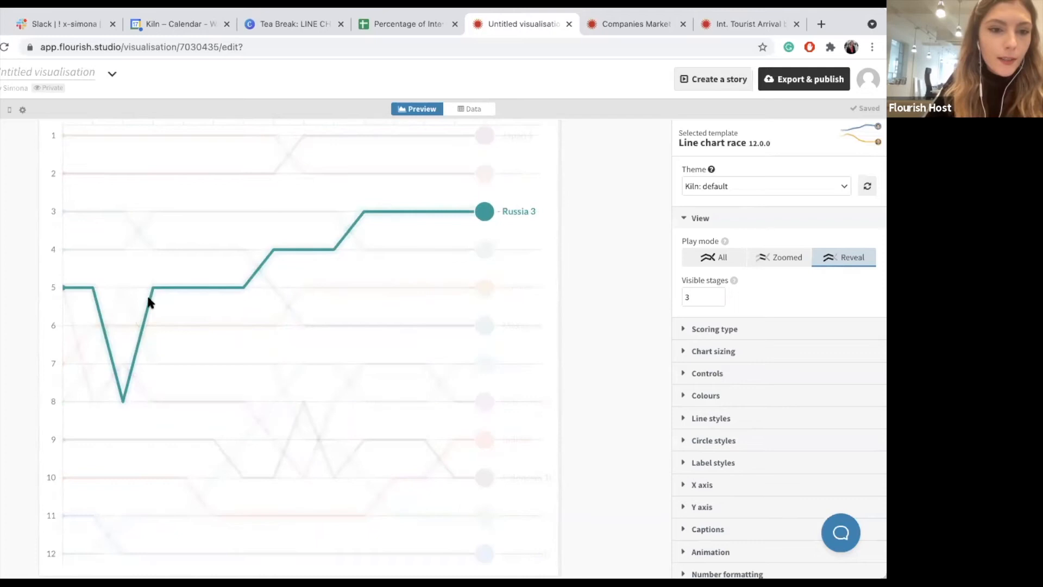
scroll(59, 288, "up", 1)
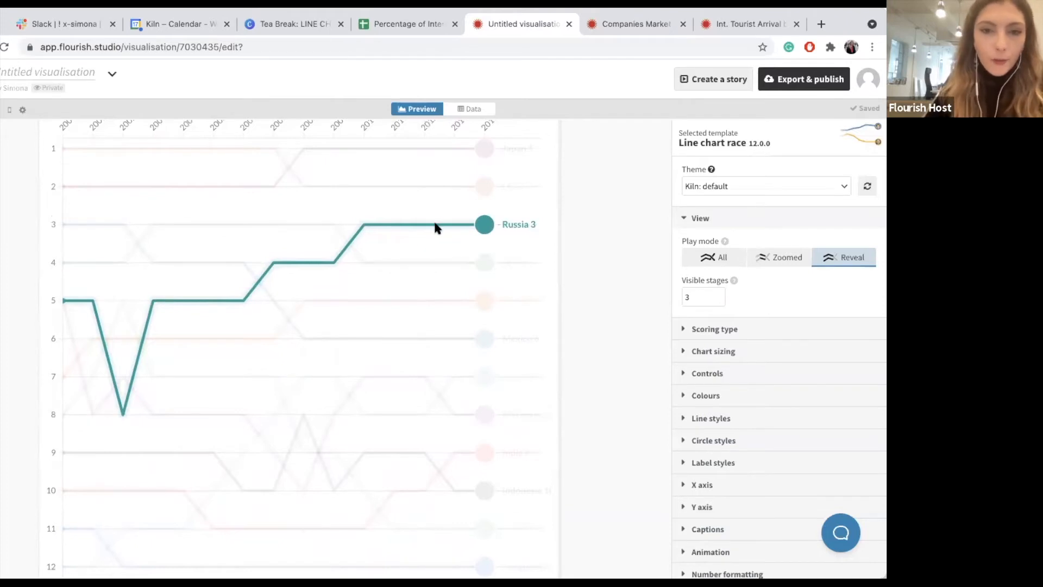
scroll(438, 227, "up", 2)
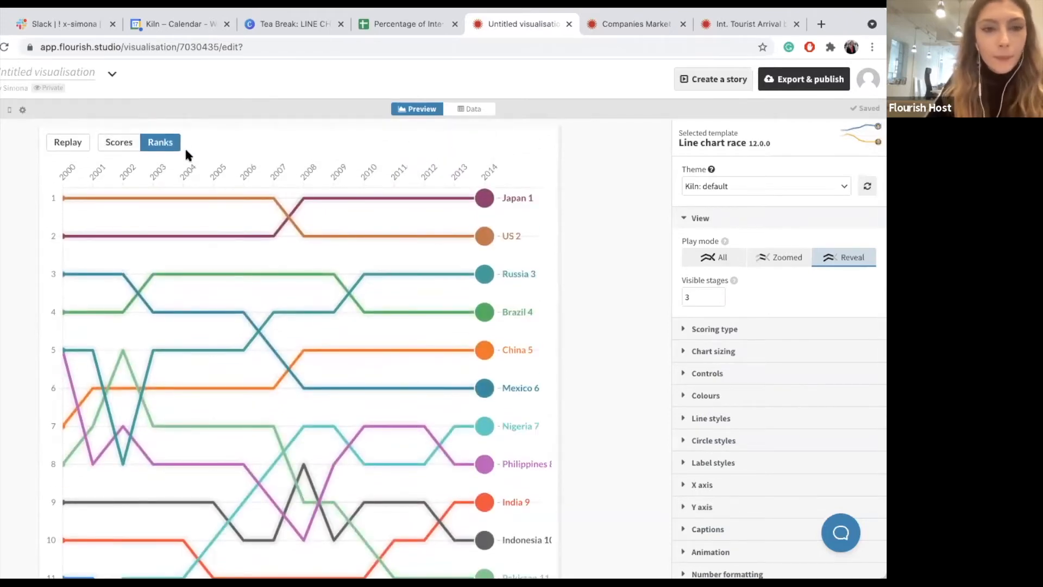
left_click(124, 143)
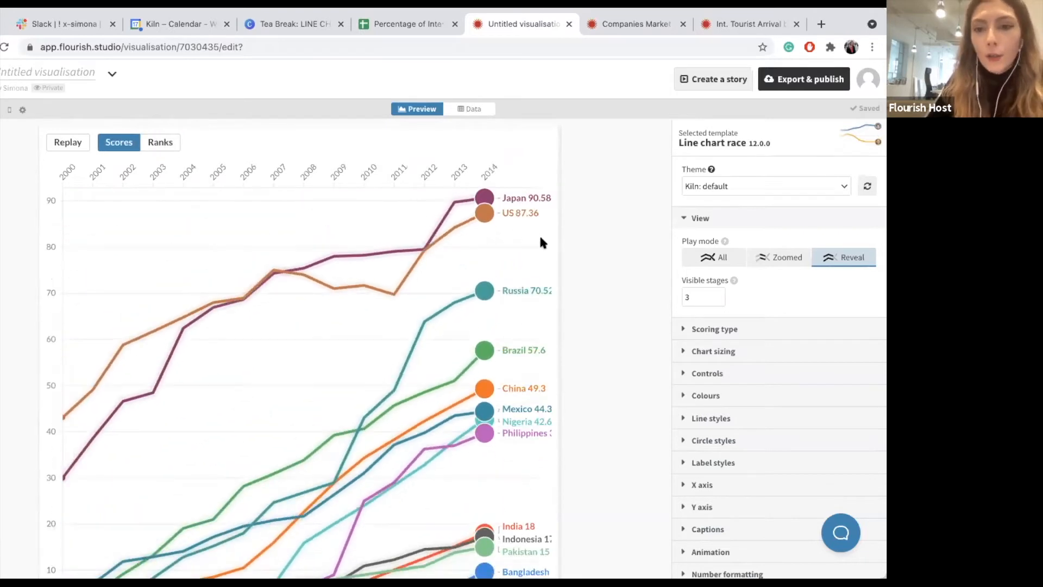
left_click(701, 328)
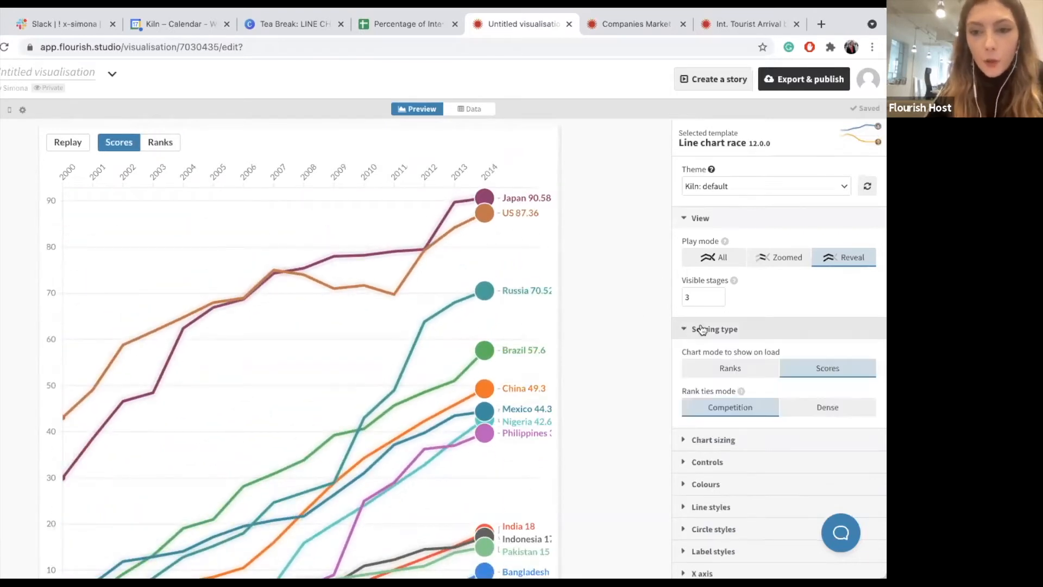
left_click(770, 332)
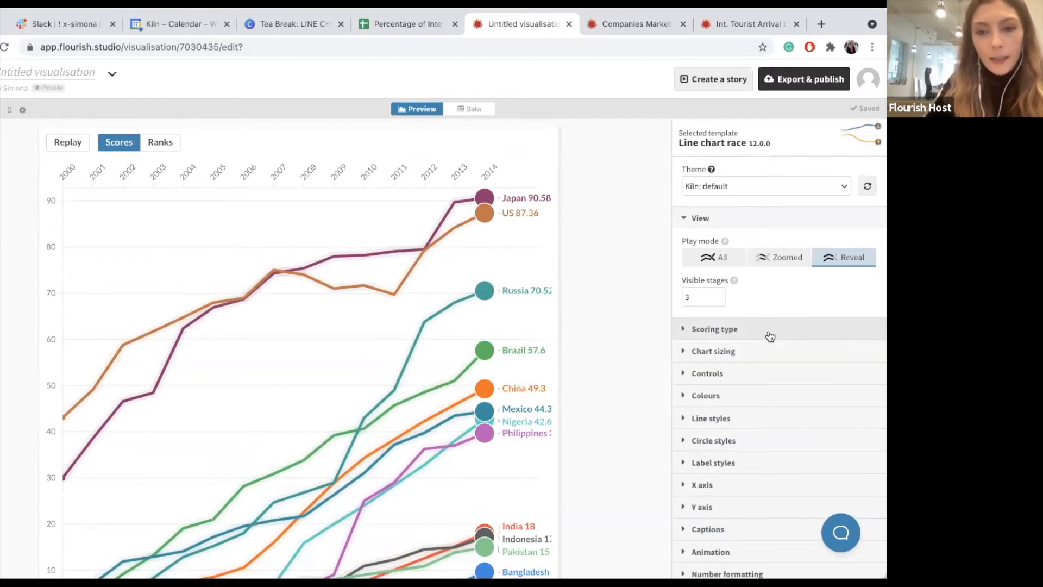
Try hiding the Ranks/scores toggle in the chart controls, and restore it to Visible.
left_click(746, 375)
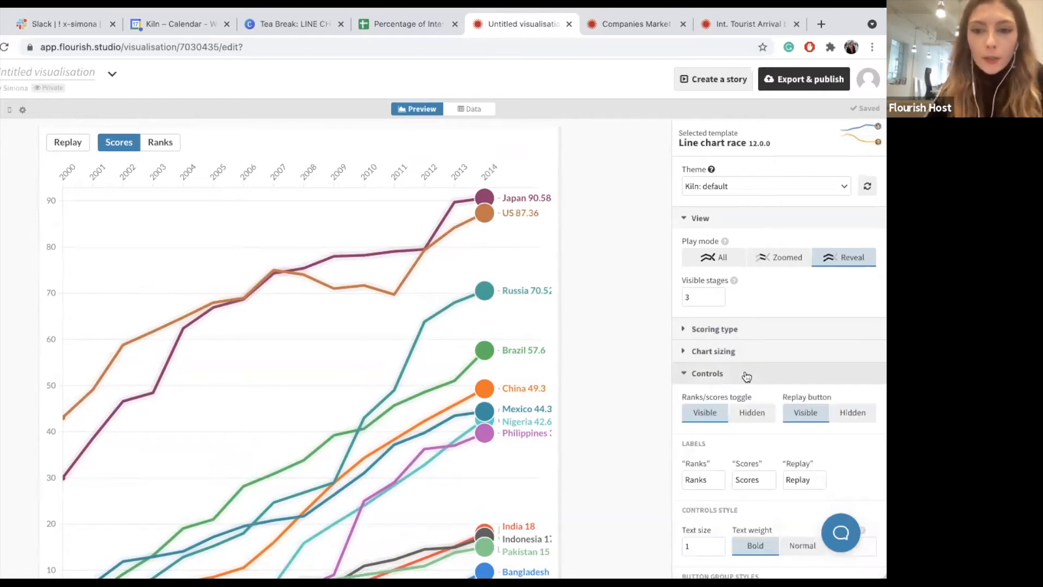
left_click(751, 414)
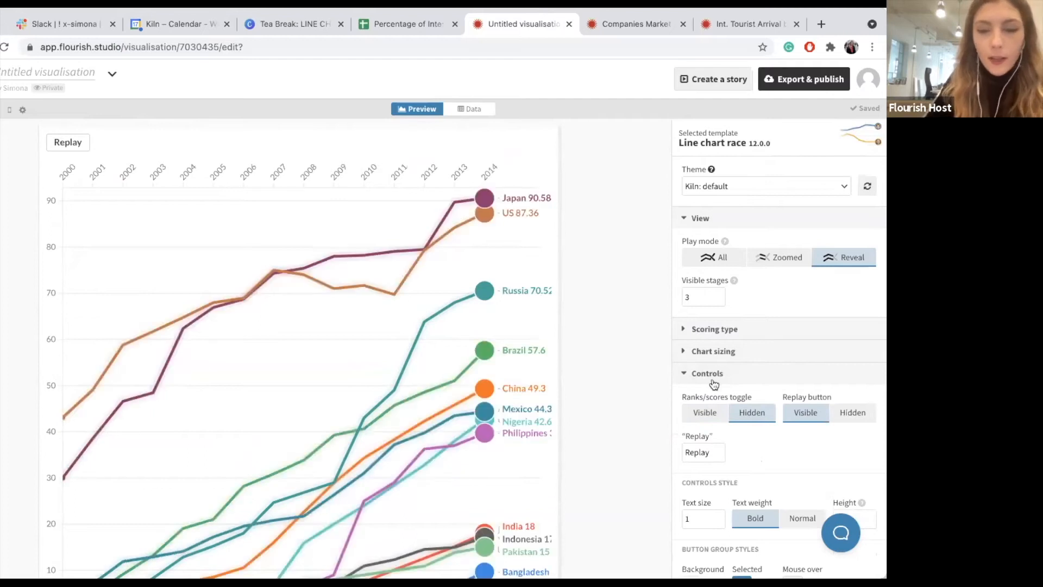
left_click(704, 414)
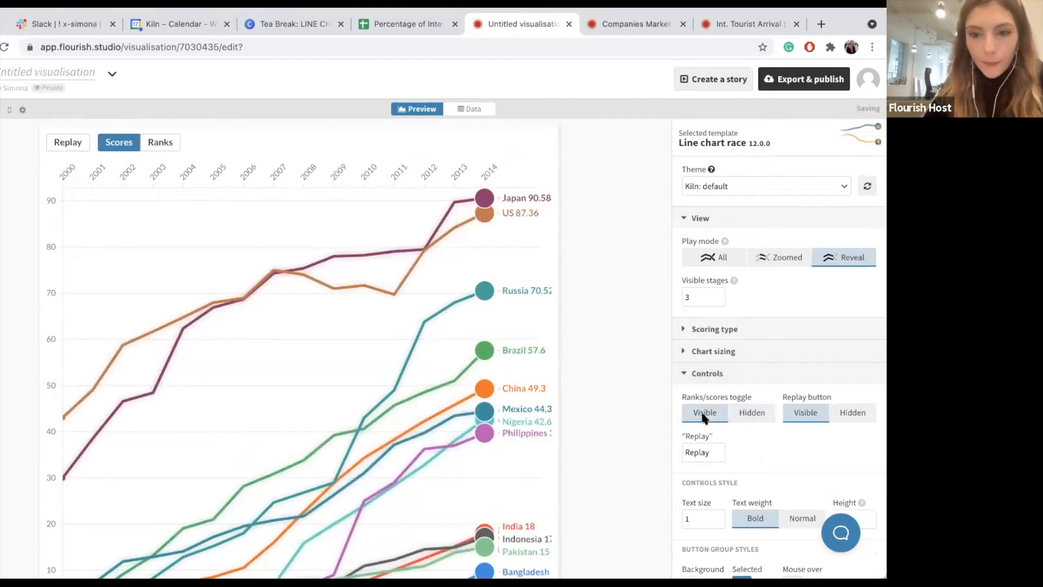
left_click(730, 379)
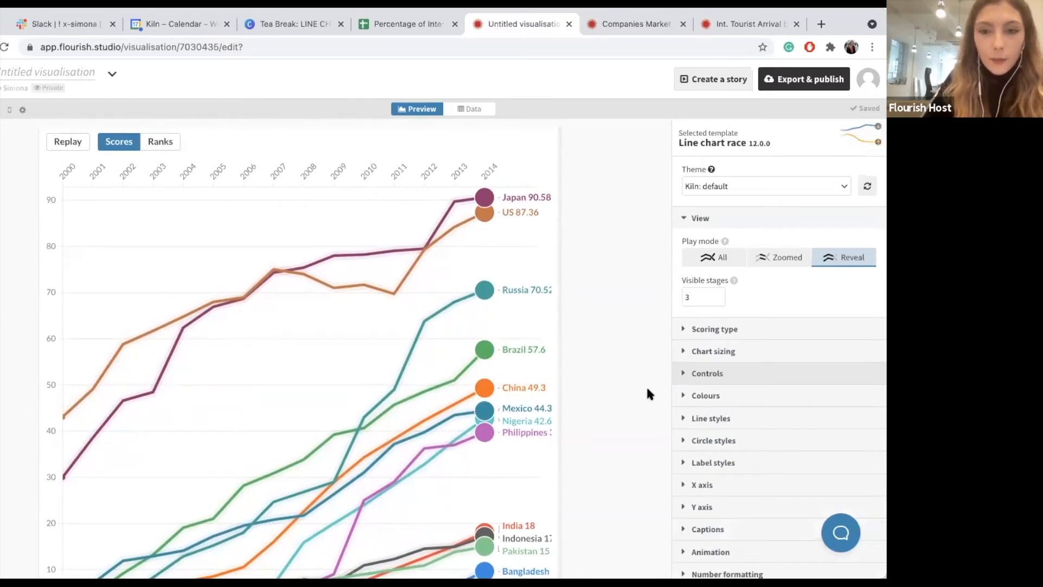
Try the Match data height mode for the chart, and set the height mode to Fill space.
left_click(718, 352)
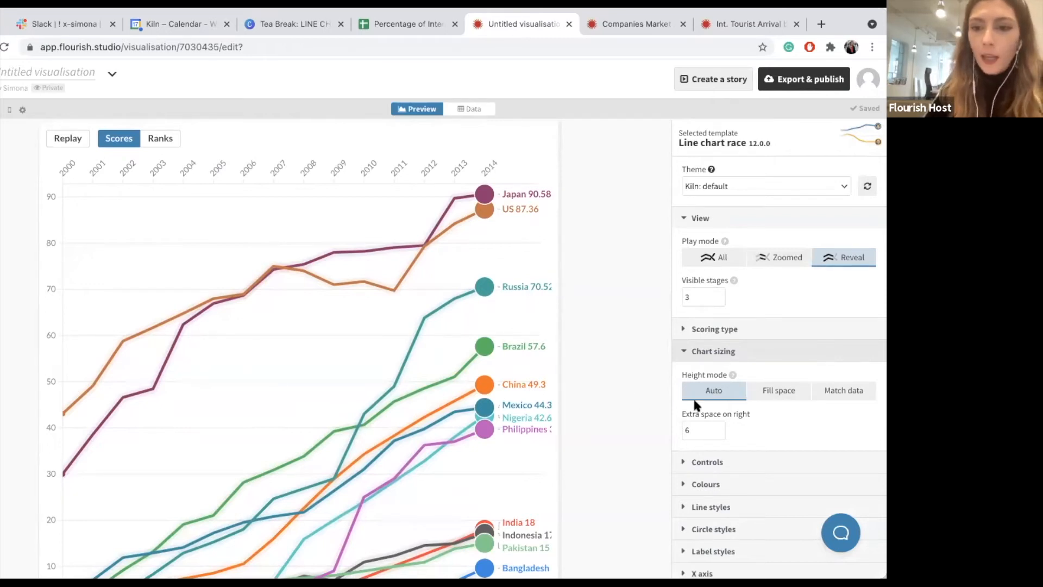
left_click(828, 400)
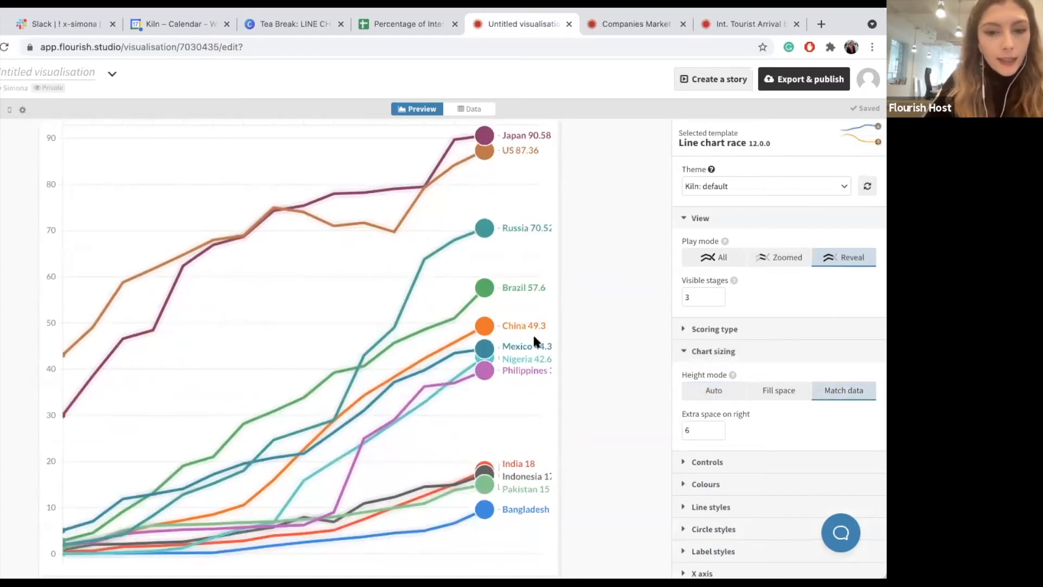
scroll(533, 334, "up", 2)
scroll(534, 337, "up", 1)
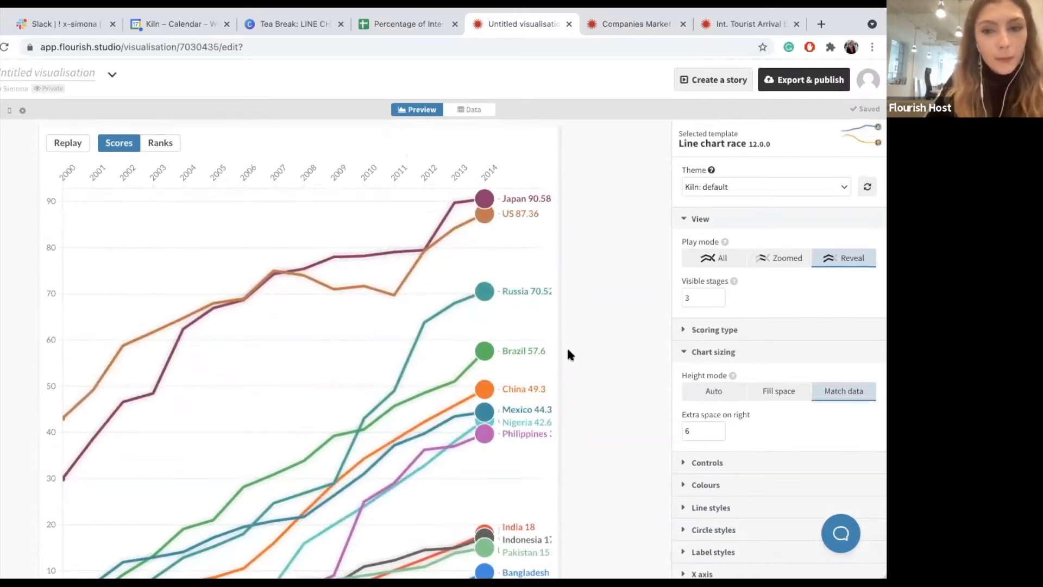
left_click(764, 398)
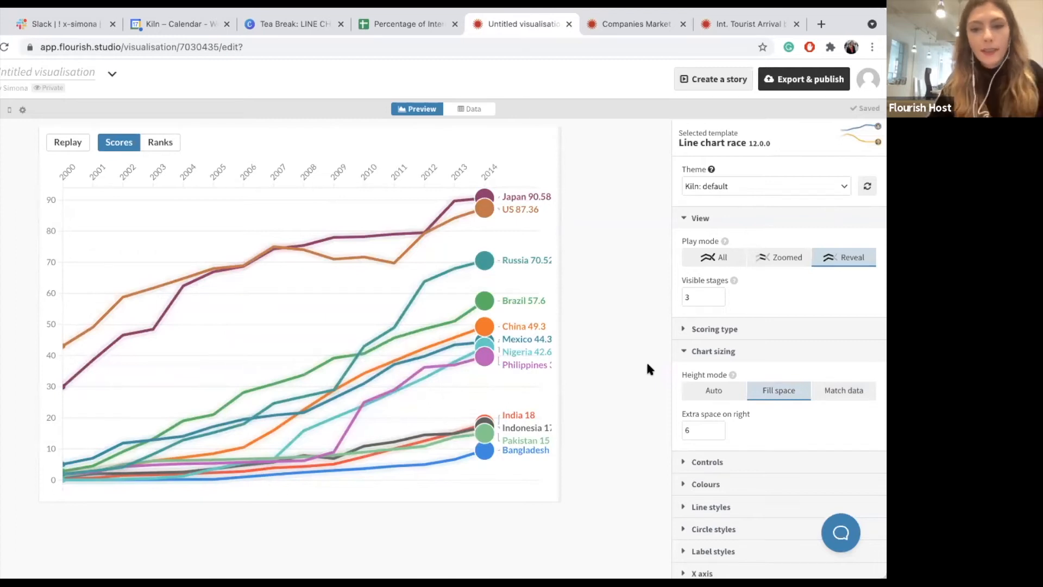
Try increasing the chart's extra space on the right gradually up to 19.
left_click(719, 428)
left_click(719, 427)
left_click(719, 428)
left_click(718, 428)
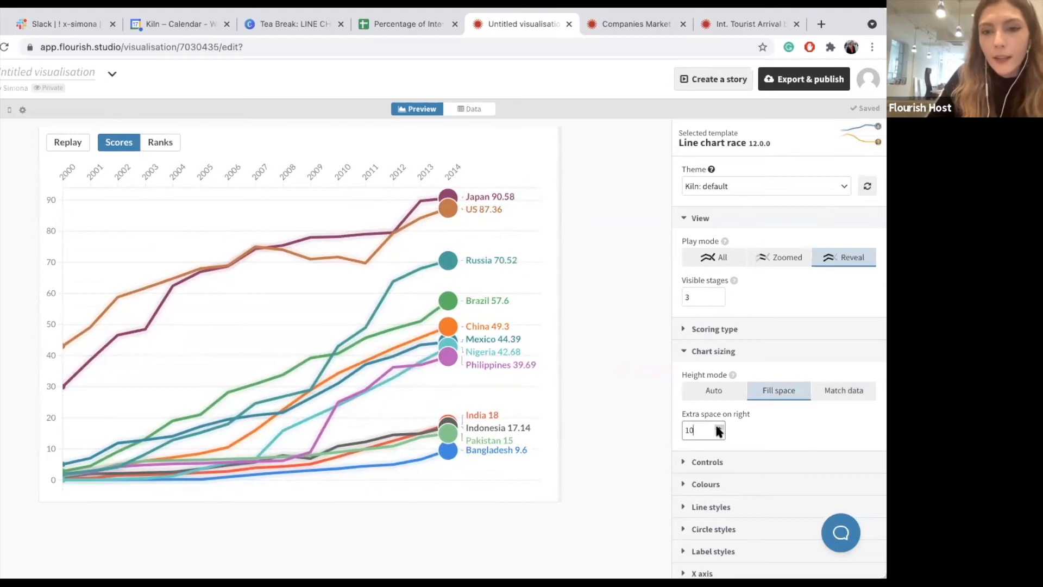
left_click(719, 428)
left_click(719, 428)
left_click(719, 427)
left_click(719, 427)
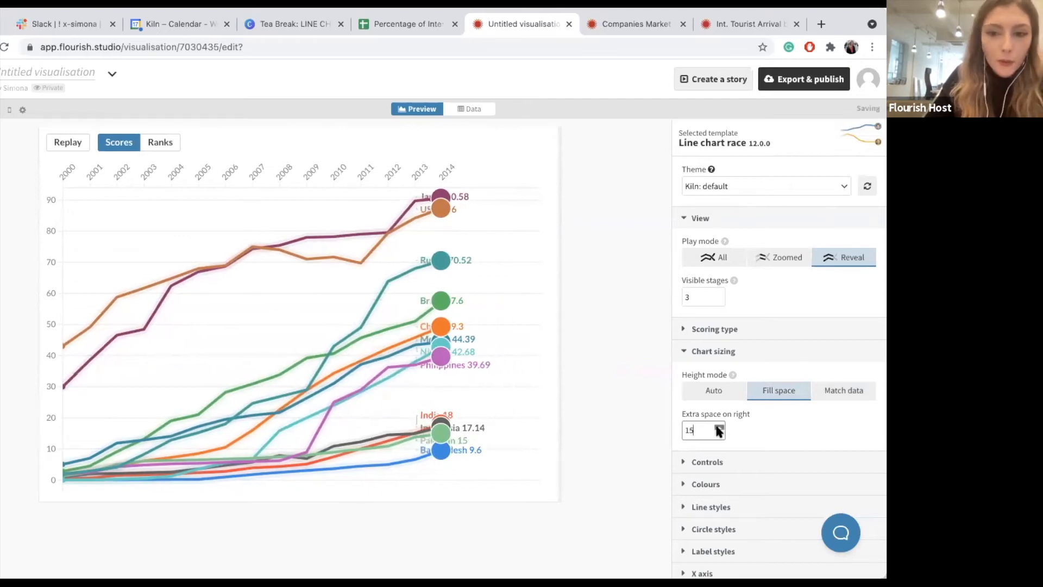
left_click(719, 428)
left_click(719, 427)
left_click(719, 427)
left_click(718, 427)
left_click(719, 428)
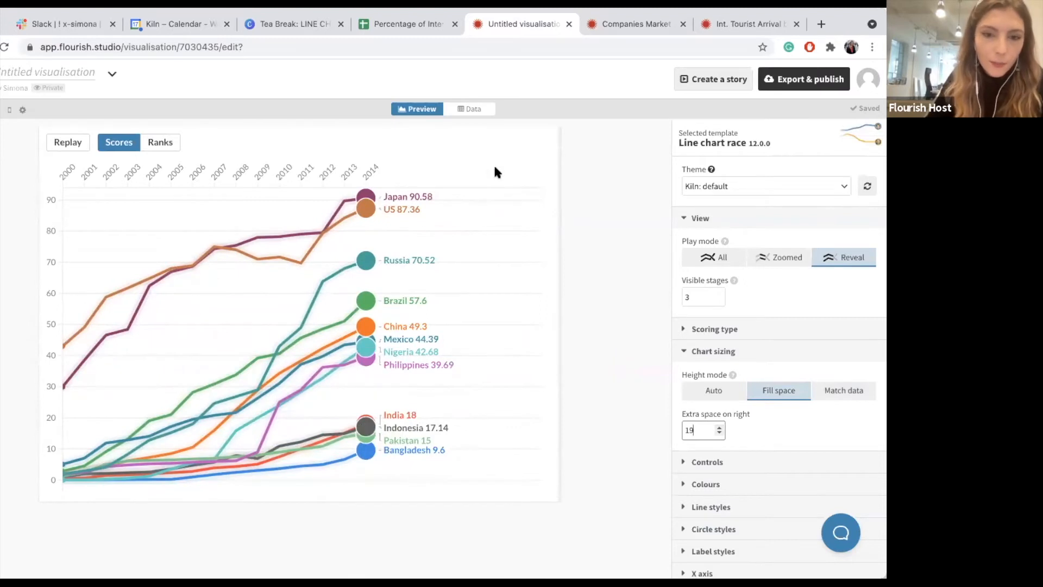
Set the chart's extra space on the right to 6.3, and refine it to 6.5.
double_click(689, 430)
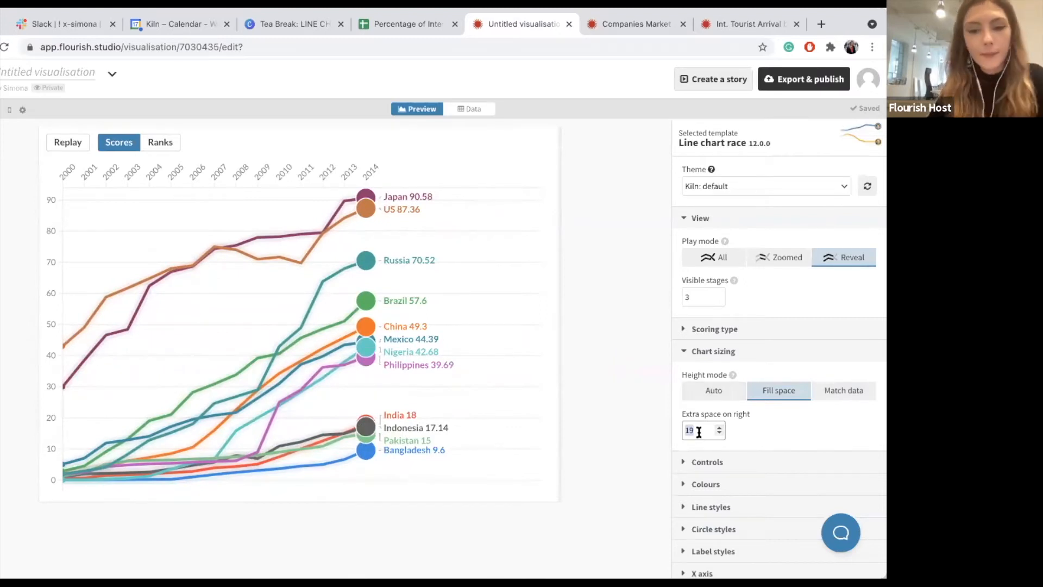
type("6.3")
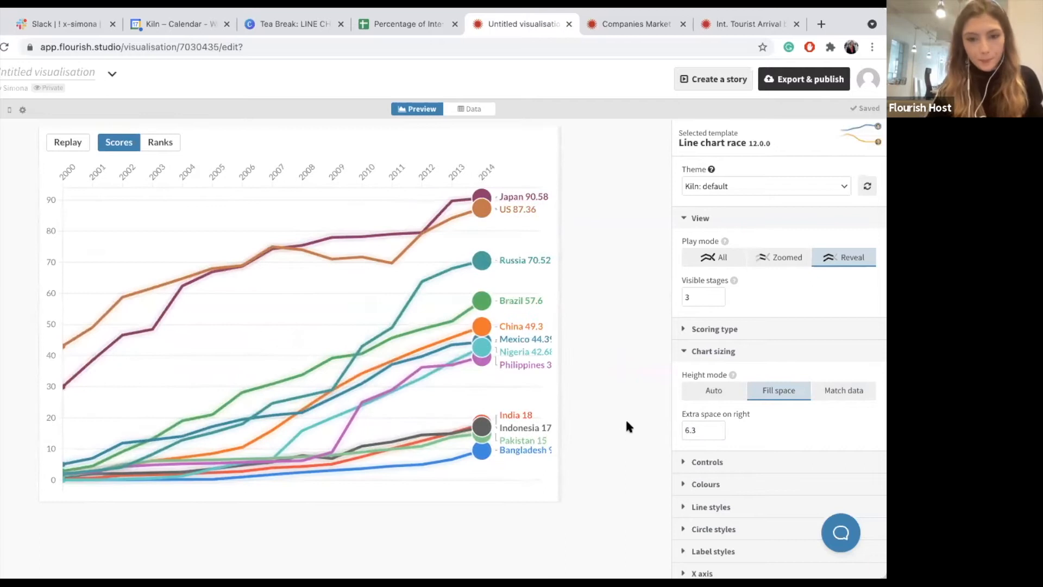
left_click(705, 425)
key("BackSpace")
type("5")
left_click(645, 399)
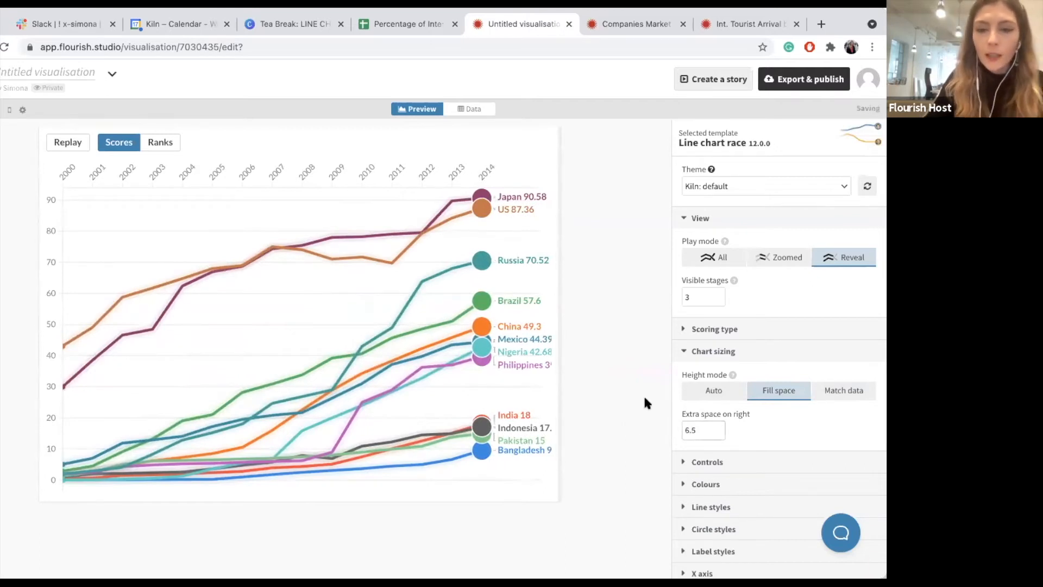
left_click(706, 352)
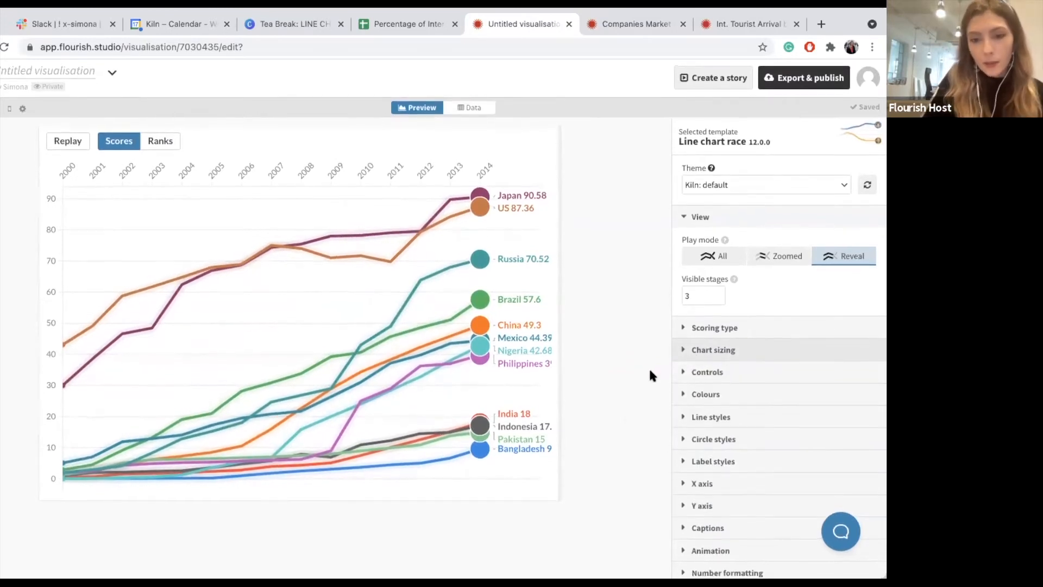
Try turning off Animate scores in the label styles, and turn it back on.
scroll(777, 407, "down", 3)
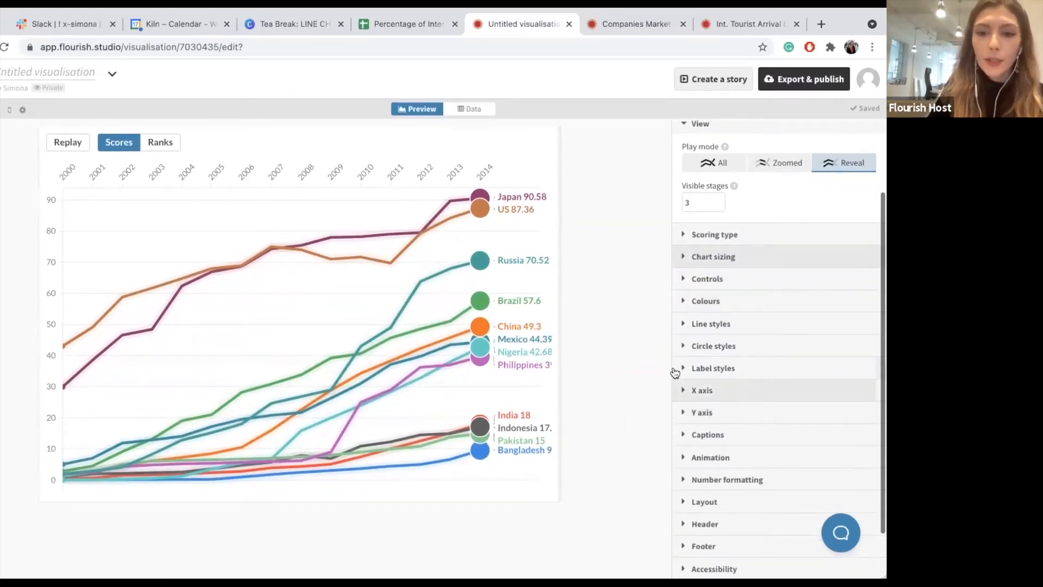
left_click(753, 370)
scroll(753, 369, "down", 4)
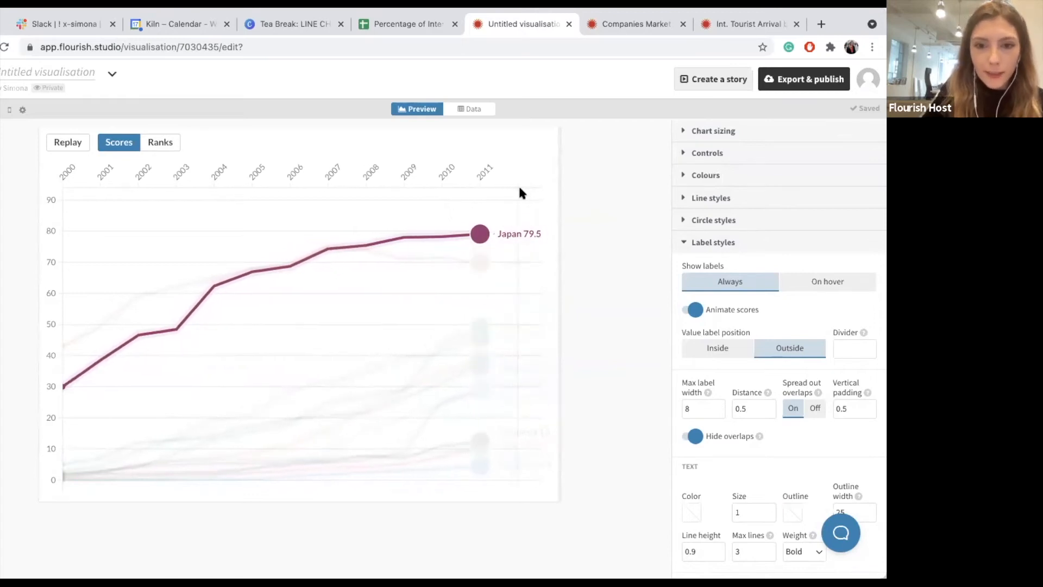
left_click(480, 264)
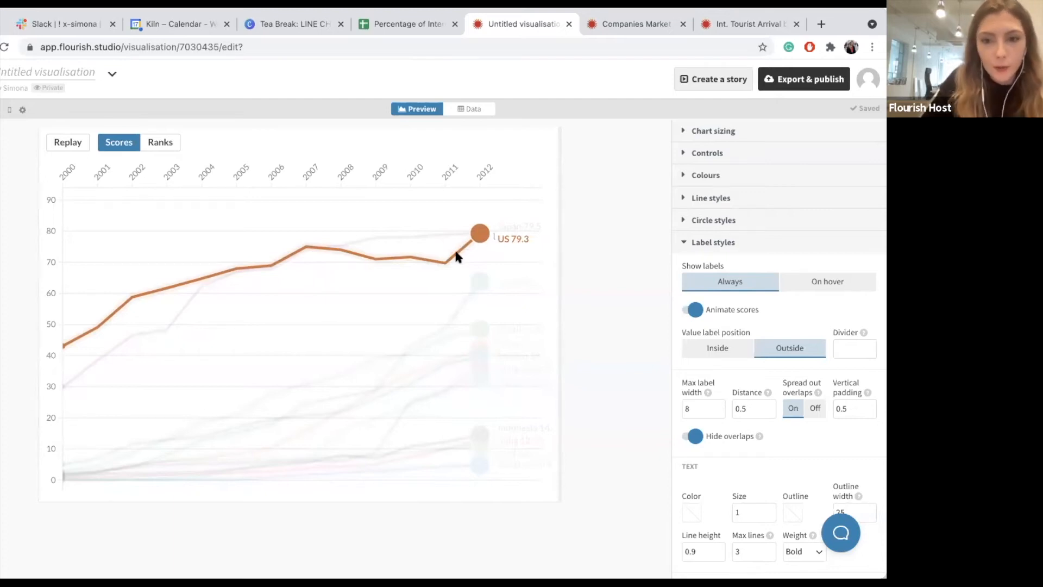
left_click(692, 311)
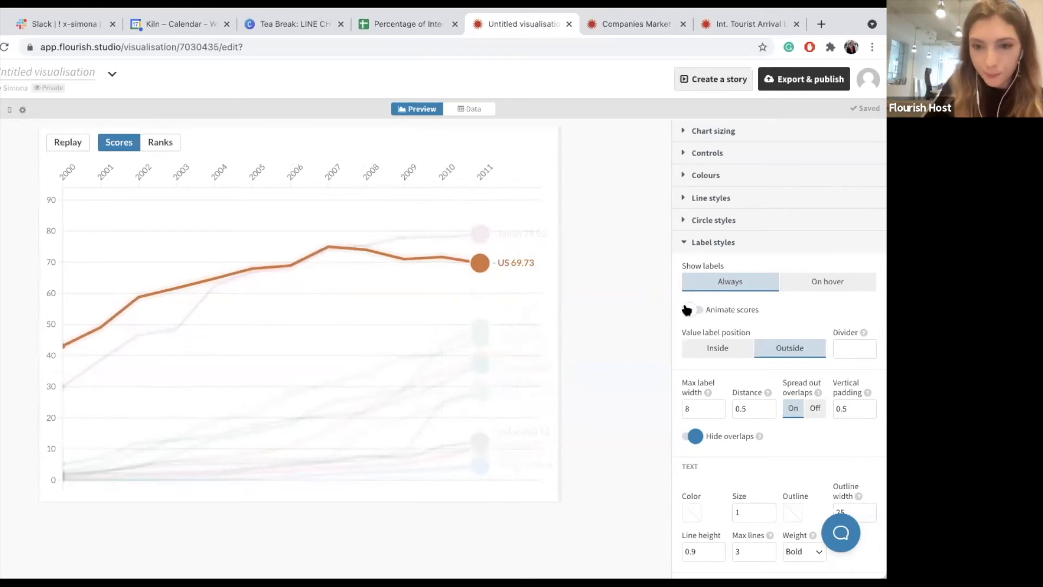
left_click(692, 310)
Turn off Hide overlaps for the labels, trying Spread out overlaps off before restoring it to On.
scroll(731, 331, "down", 5)
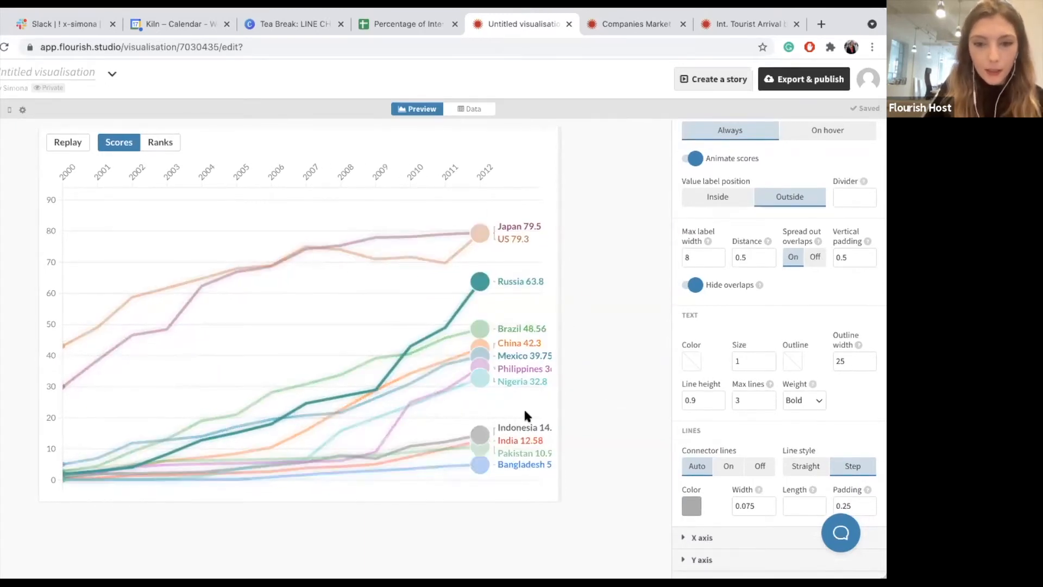
left_click(817, 254)
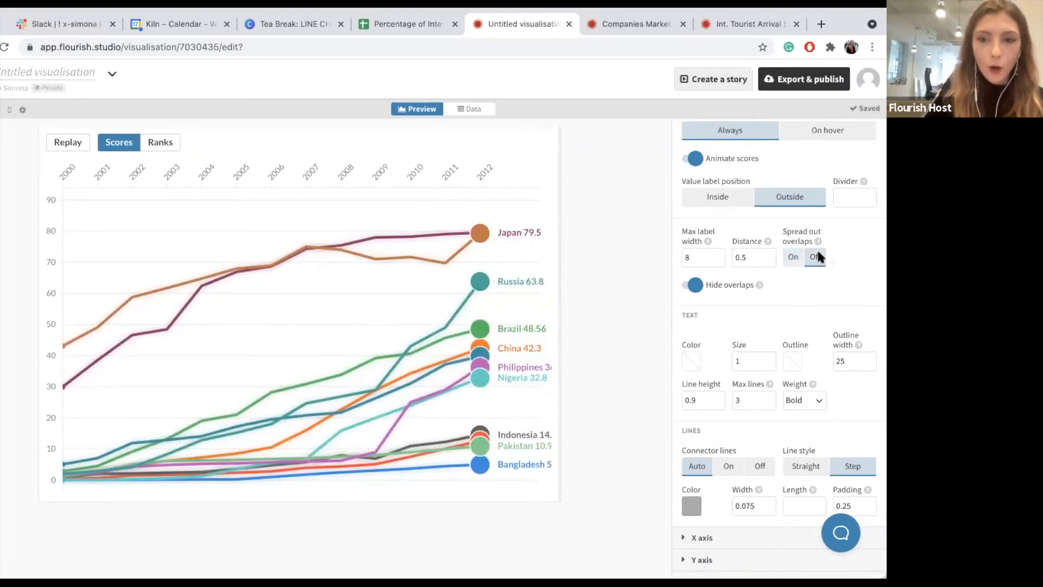
left_click(695, 286)
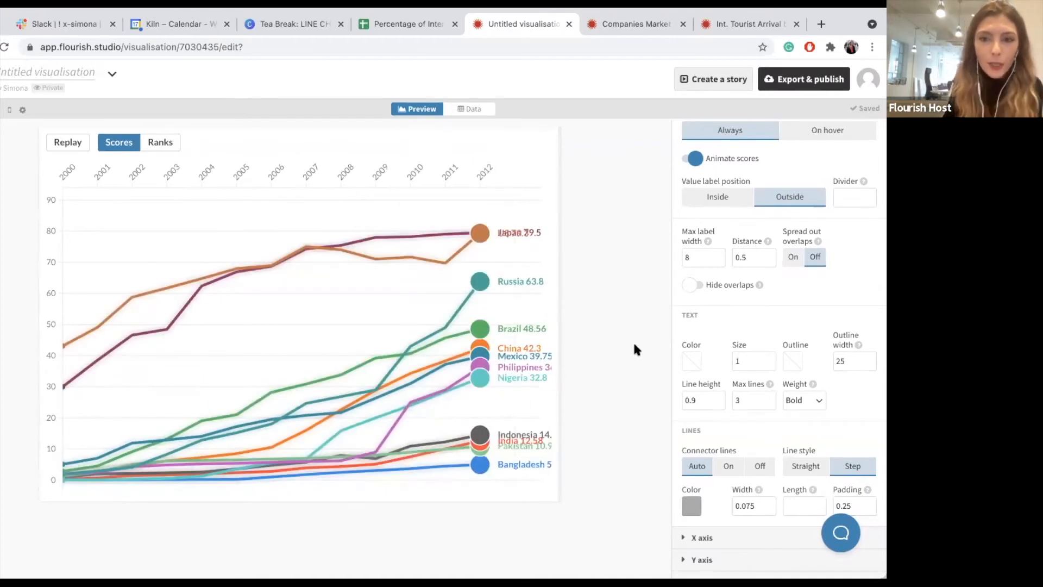
left_click(793, 261)
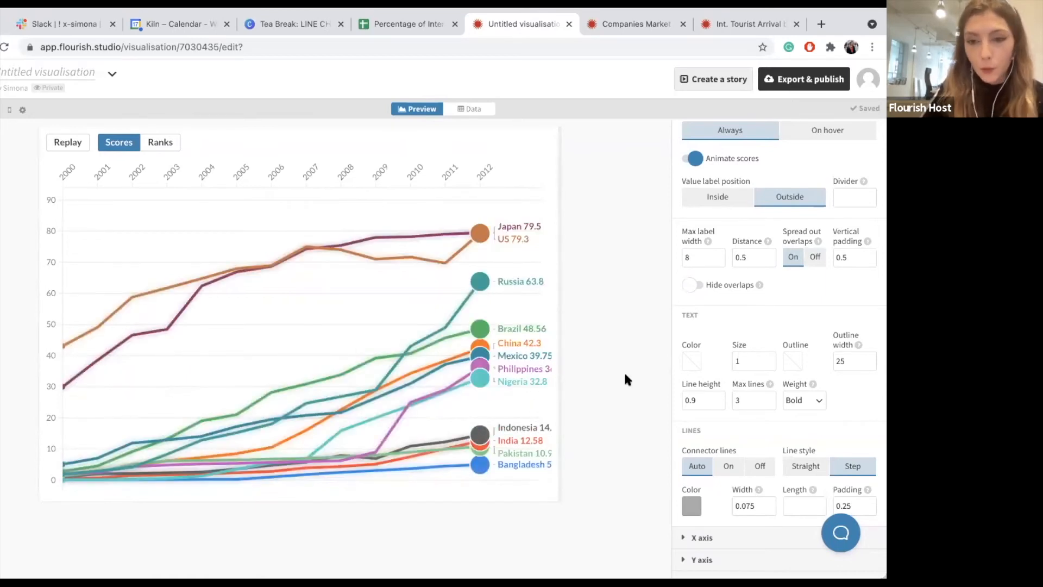
Set the label text size to 0.9 and the maximum label width to 6.
double_click(763, 361)
type("0.9")
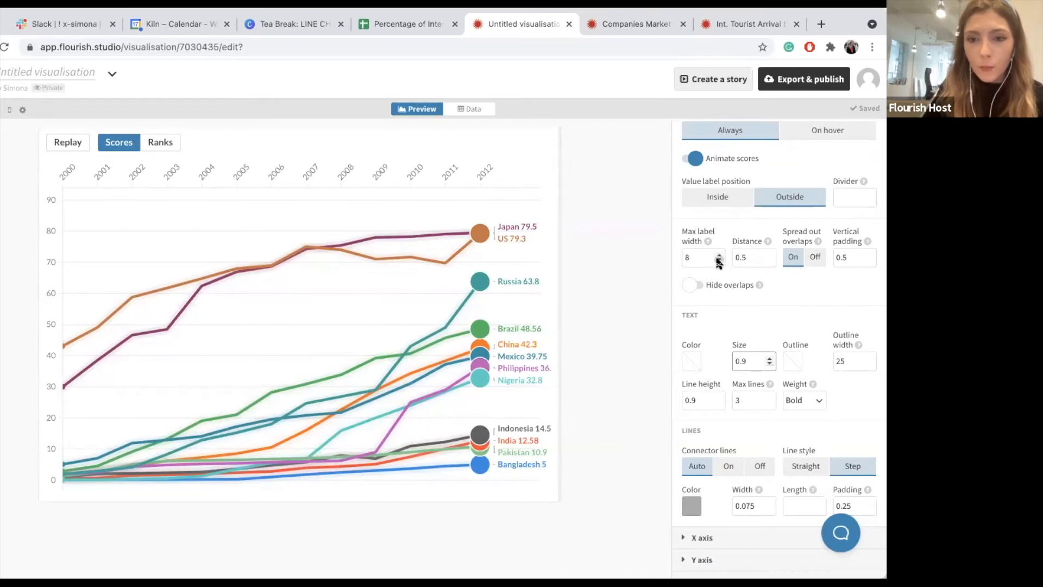
left_click(719, 261)
left_click(719, 260)
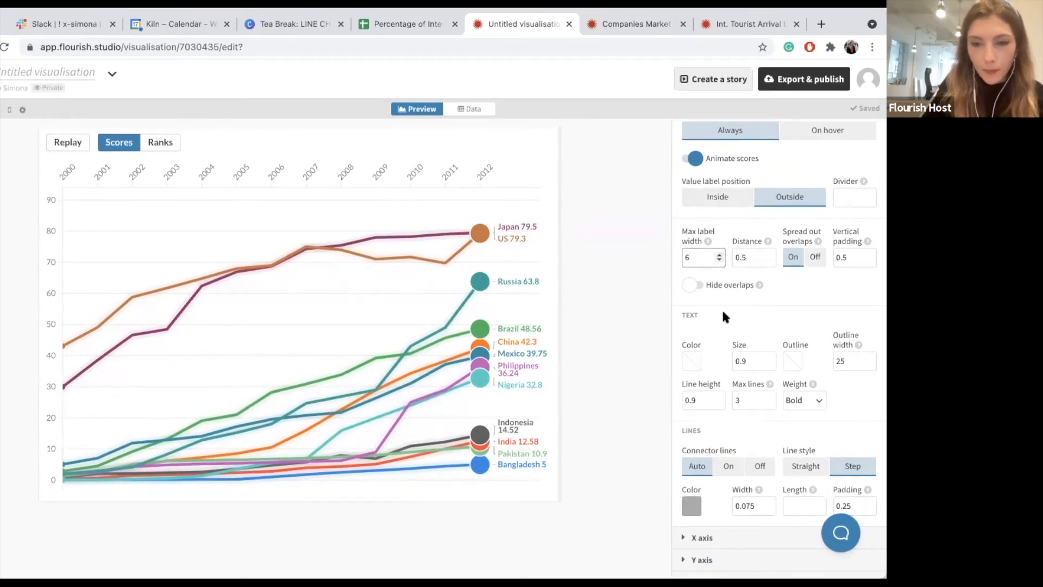
Set the line height of the label text to 1.1, and close the label style settings.
scroll(732, 342, "down", 2)
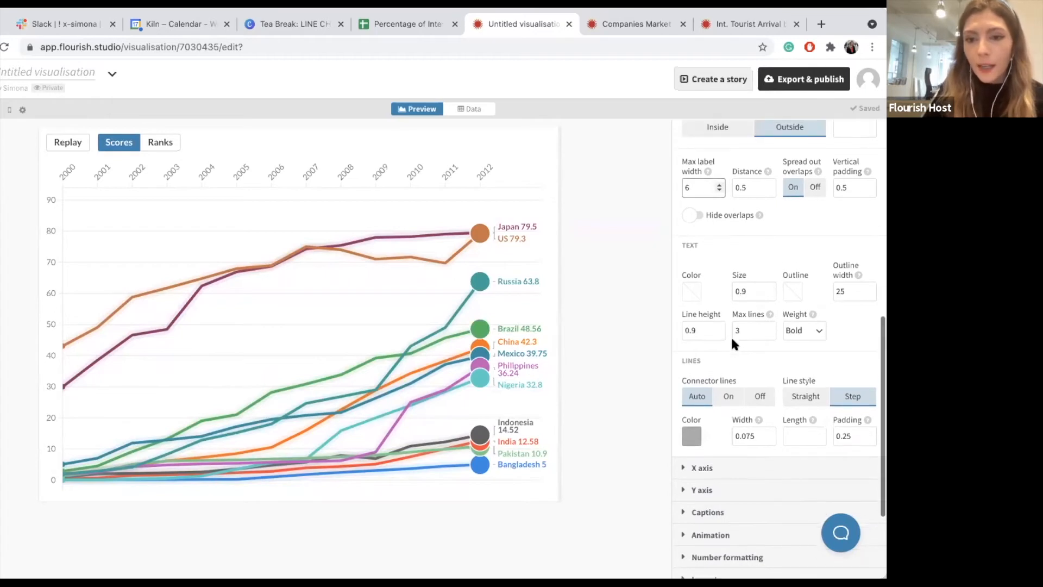
left_click(718, 327)
left_click(718, 326)
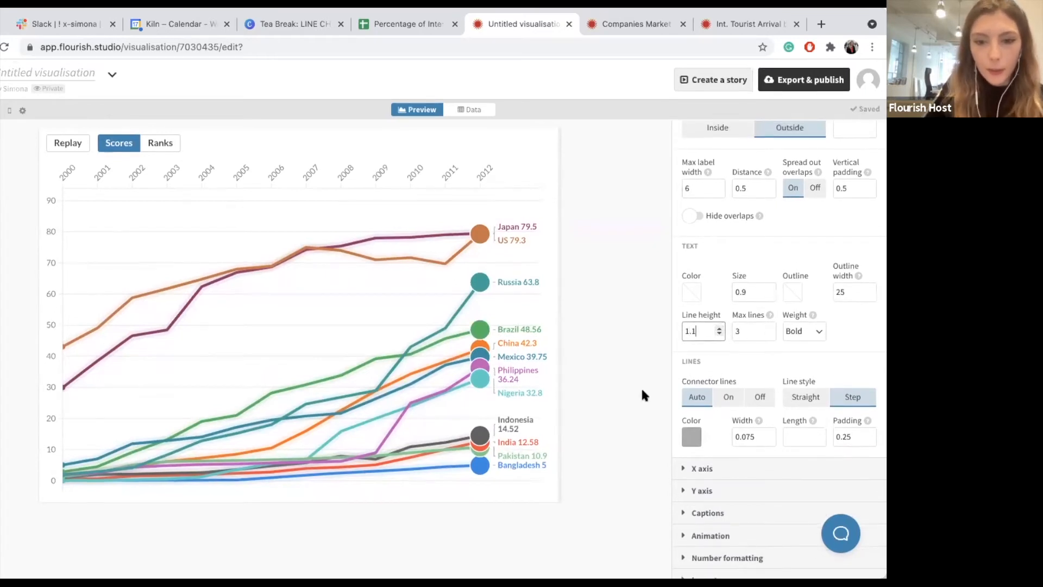
scroll(729, 355, "up", 3)
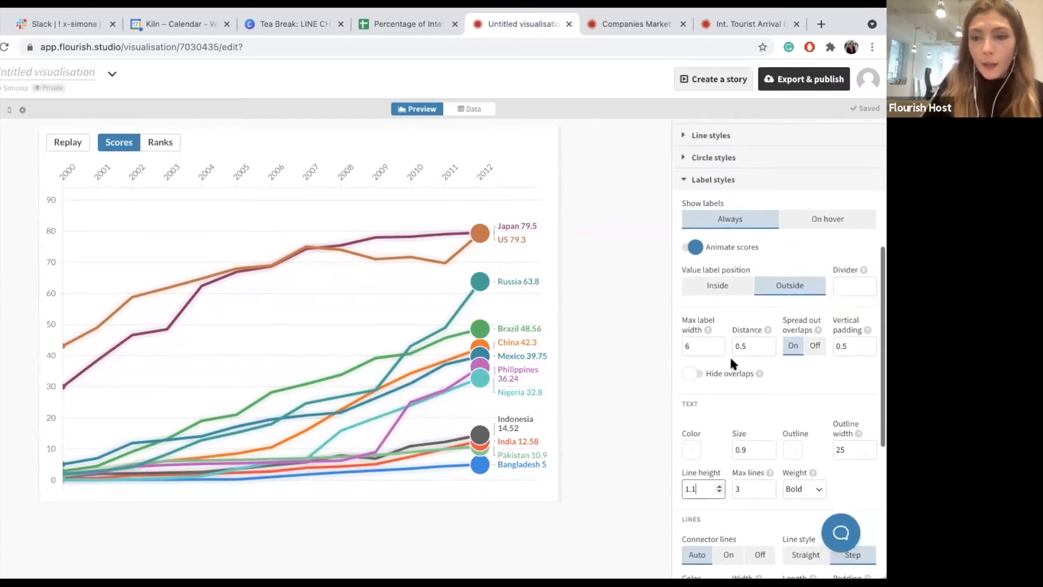
left_click(726, 180)
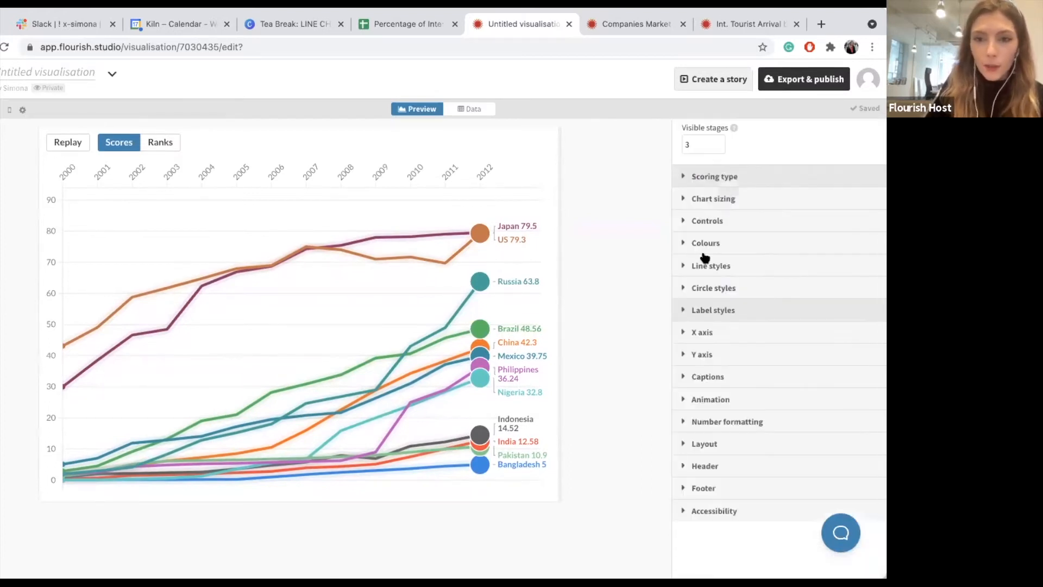
Set the end radius of the line circles to 0.8.
left_click(695, 292)
left_click(770, 331)
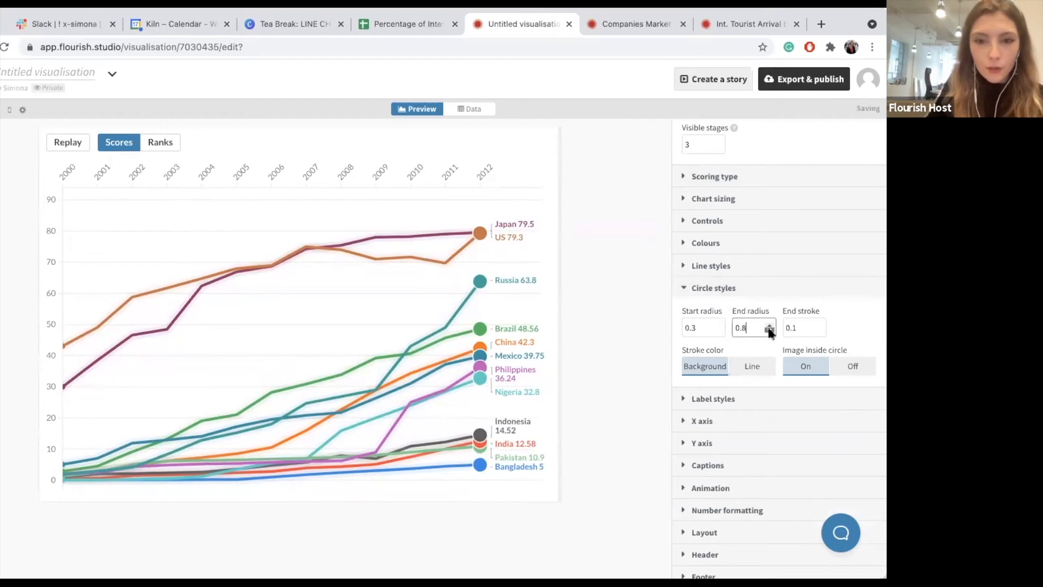
left_click(769, 331)
left_click(769, 331)
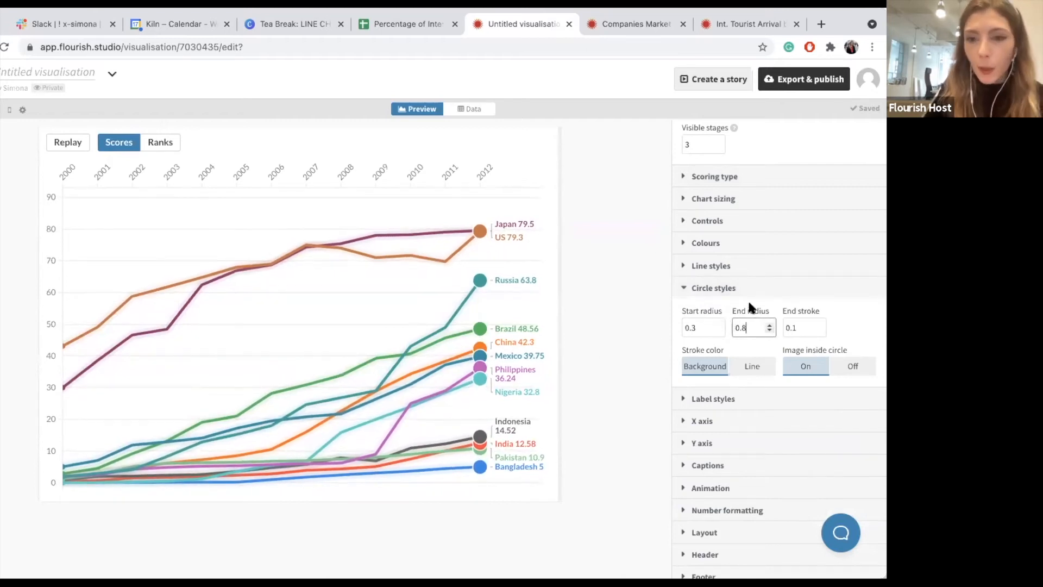
left_click(734, 292)
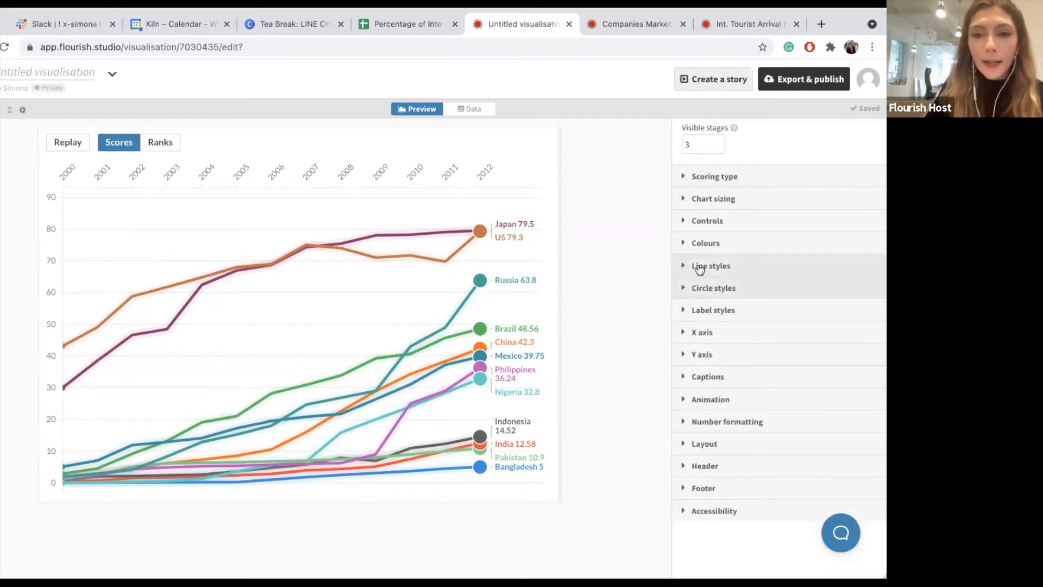
Turn off the image inside the circles in the circle styles.
left_click(702, 291)
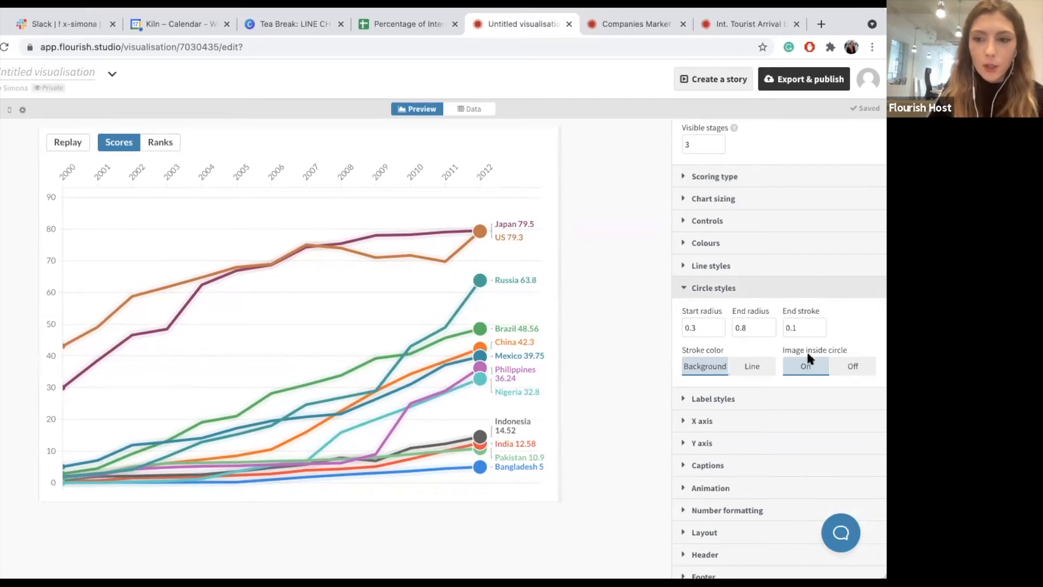
left_click(852, 368)
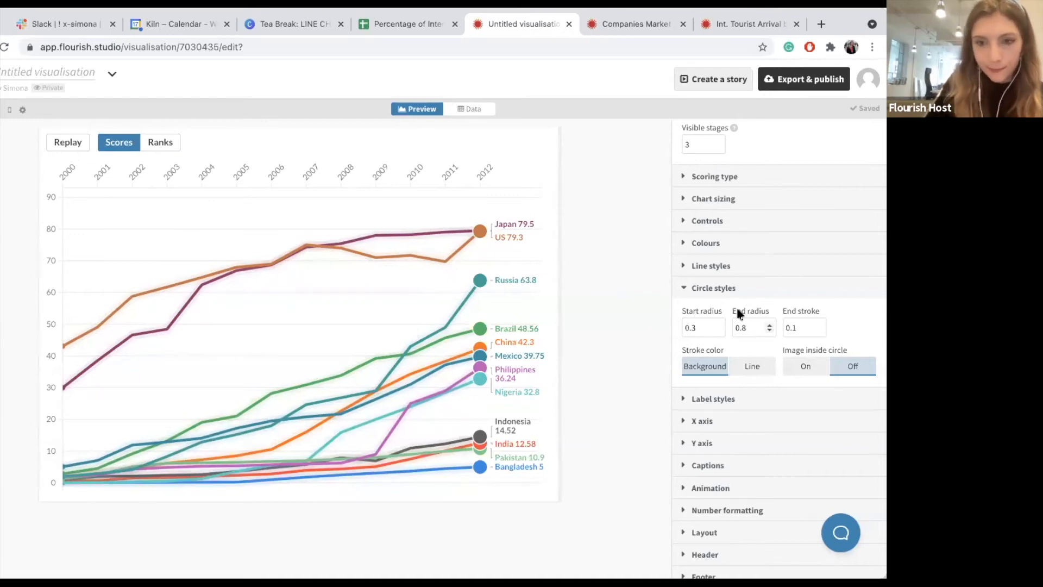
left_click(711, 289)
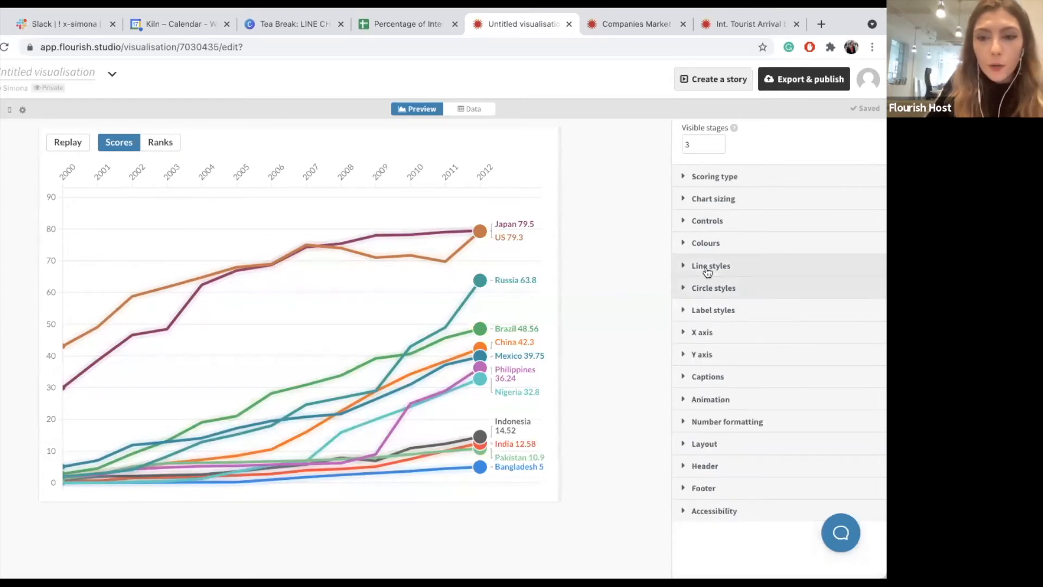
Set the chart's line width to 0.2 and the width of the shading behind the lines to 0.8.
left_click(707, 267)
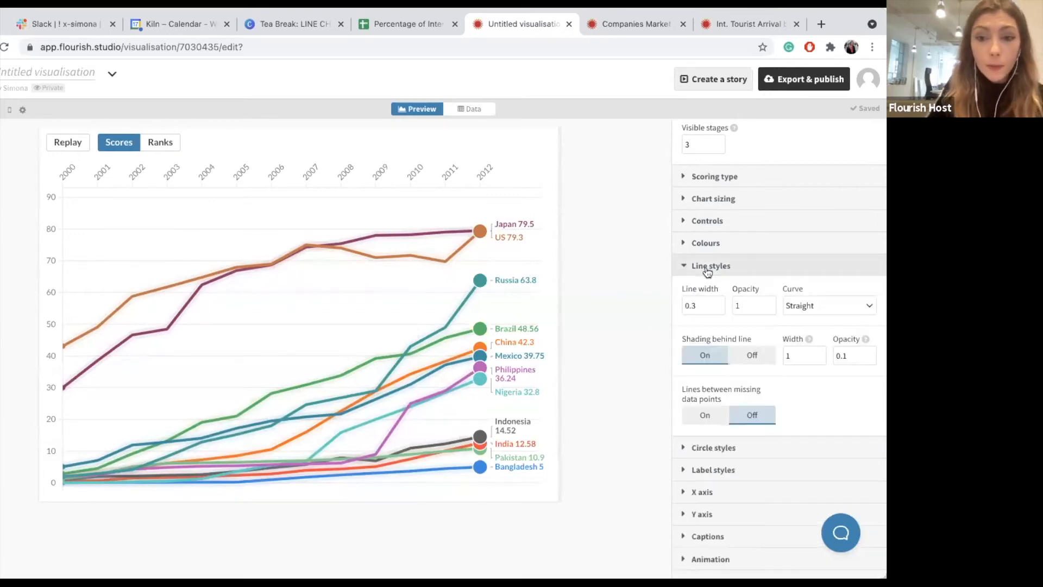
left_click(718, 308)
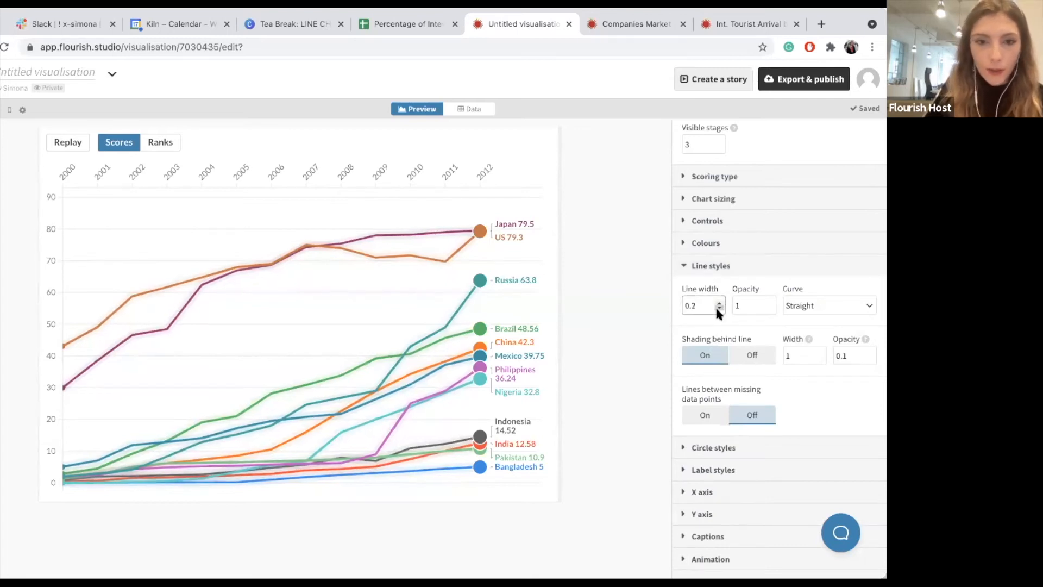
left_click(819, 358)
left_click(819, 358)
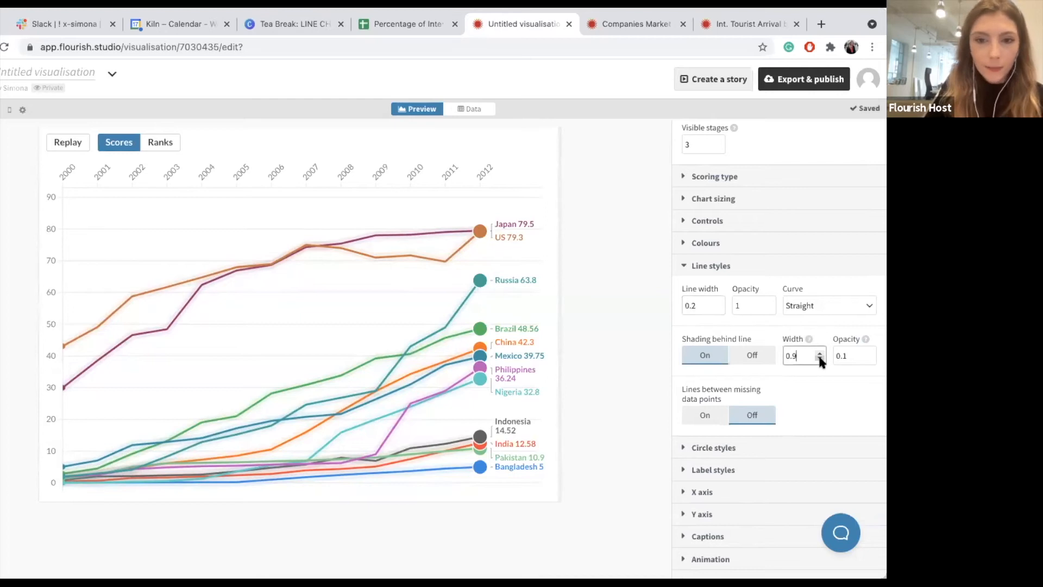
Try turning off the shading behind the lines, restore it, and reduce its width to 0.6.
left_click(754, 355)
left_click(705, 355)
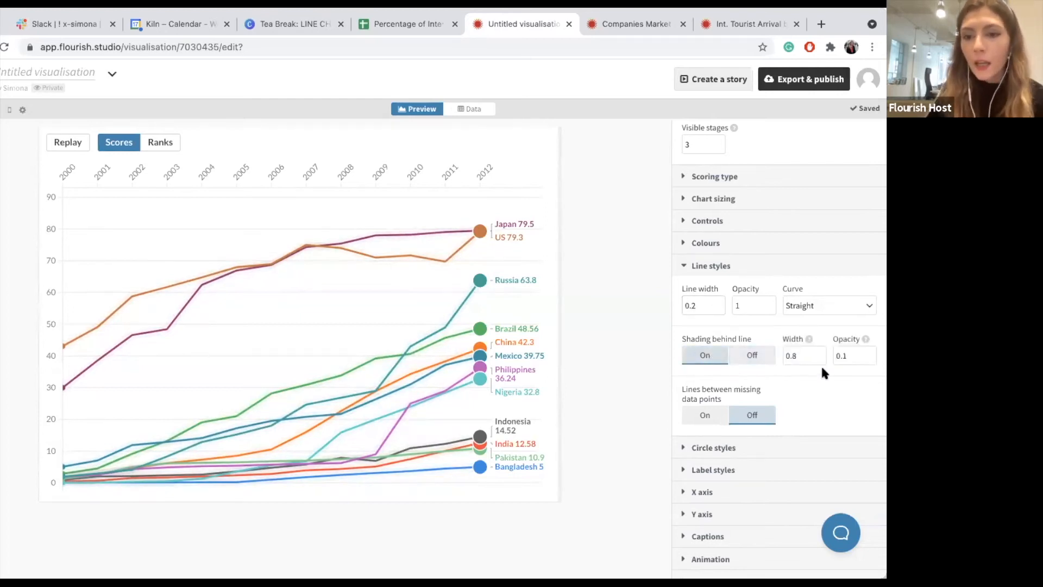
left_click(819, 358)
left_click(819, 359)
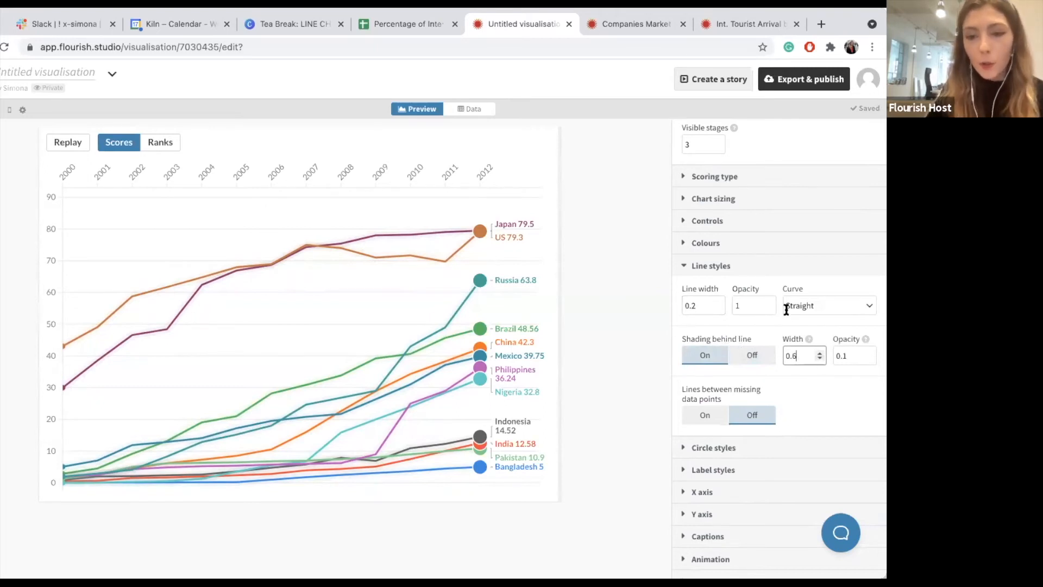
Set the line curve to Normal curve, and preview it in the Ranks view before returning to Scores.
left_click(822, 303)
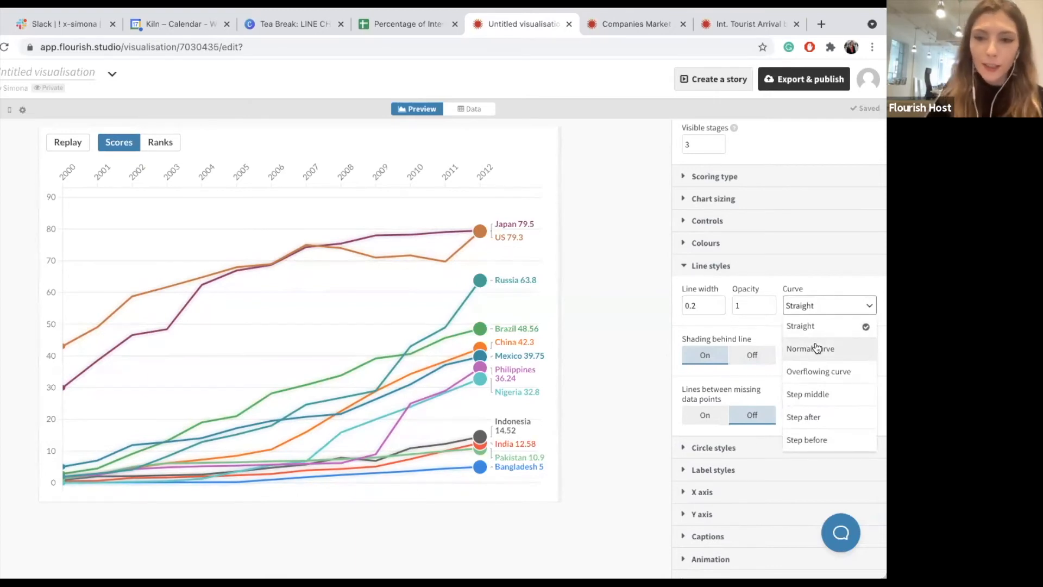
left_click(817, 348)
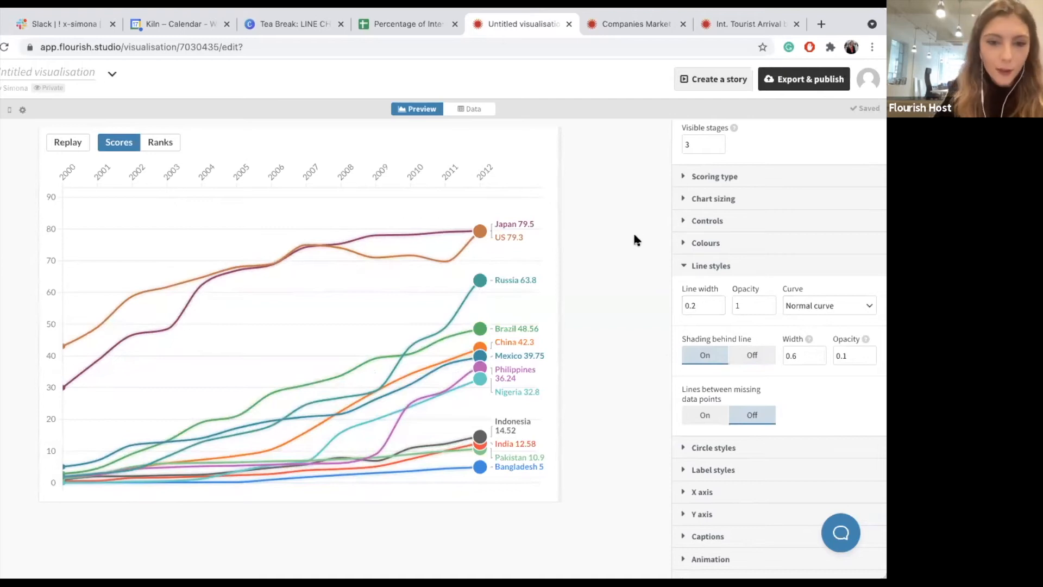
left_click(152, 142)
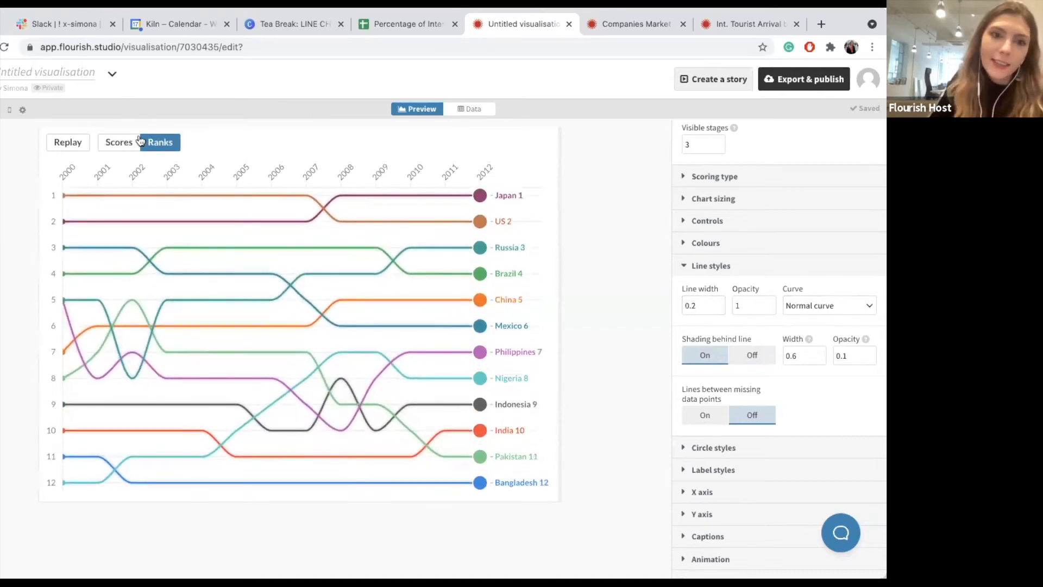
left_click(128, 141)
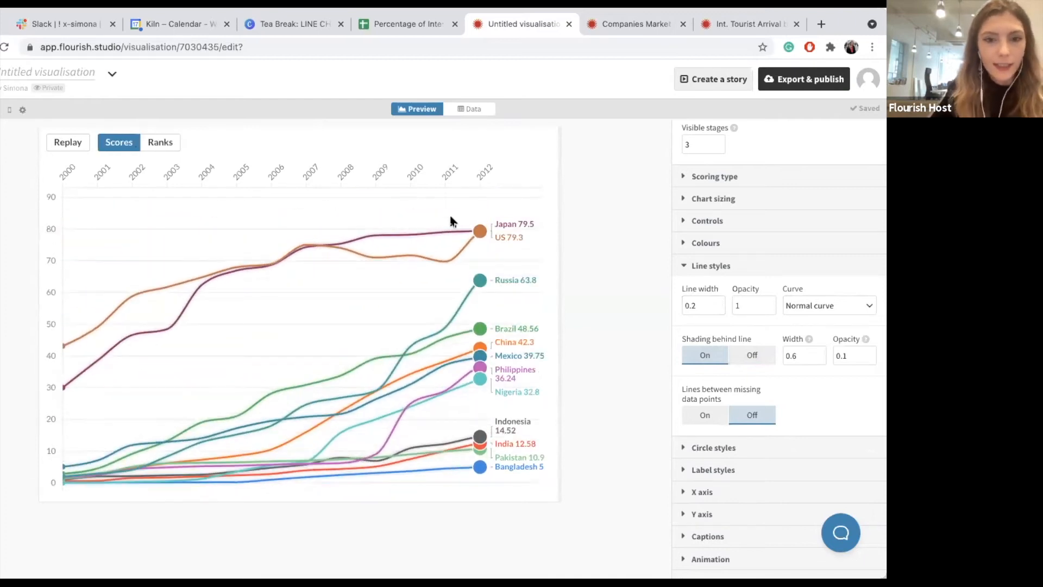
scroll(740, 322, "up", 1)
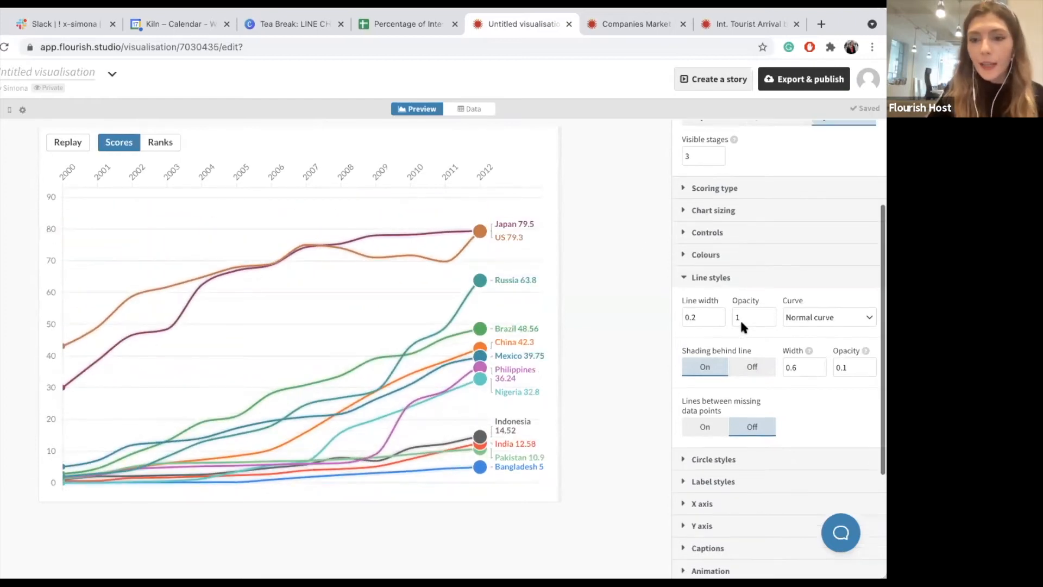
scroll(741, 322, "down", 1)
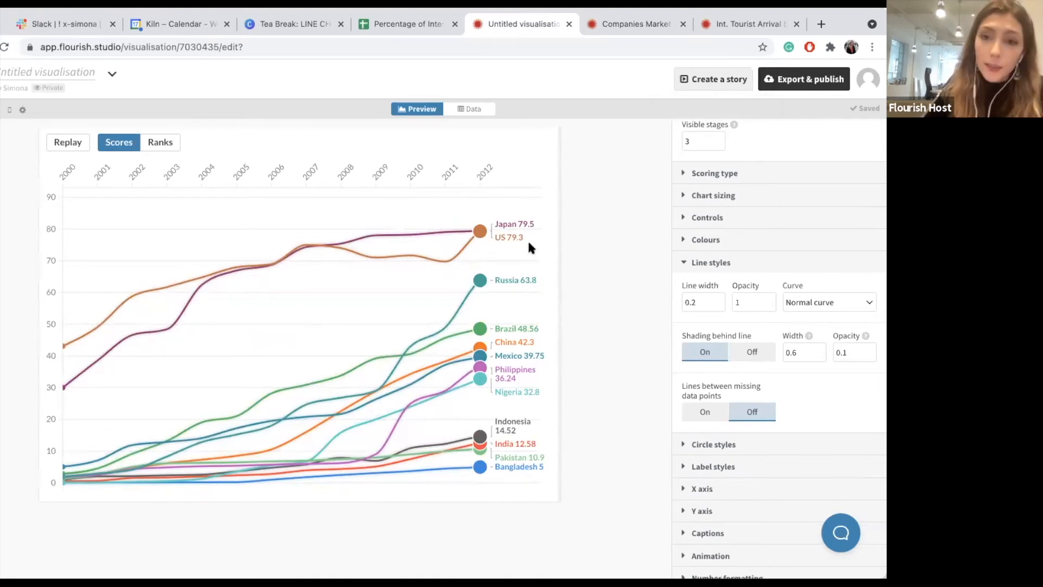
Replay the Int. Tourist Arrival by region visualisation, and examine its data columns for 2011 to 2013.
left_click(726, 23)
left_click(84, 184)
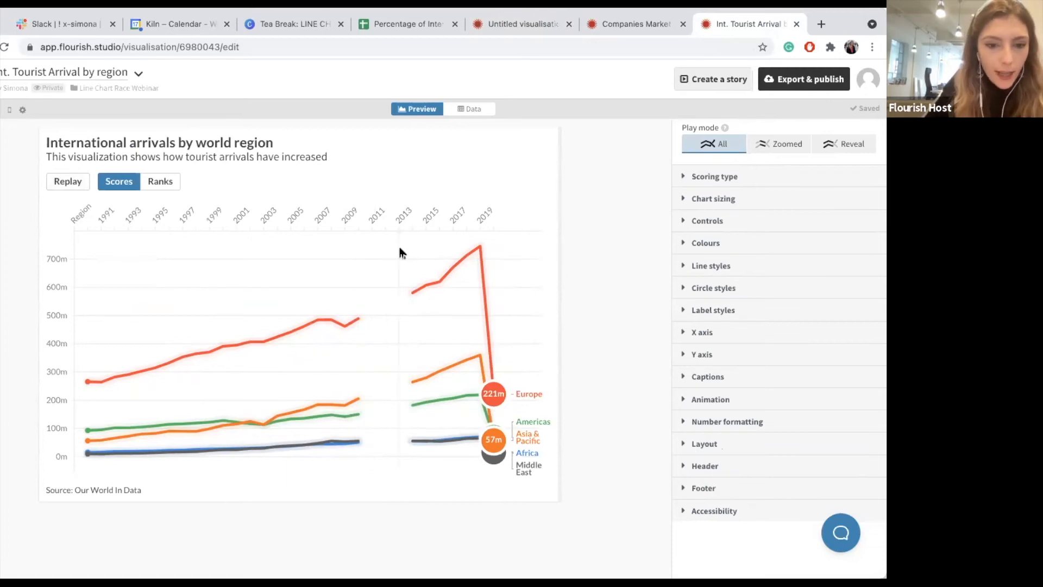
left_click(473, 109)
scroll(420, 225, "right", 5)
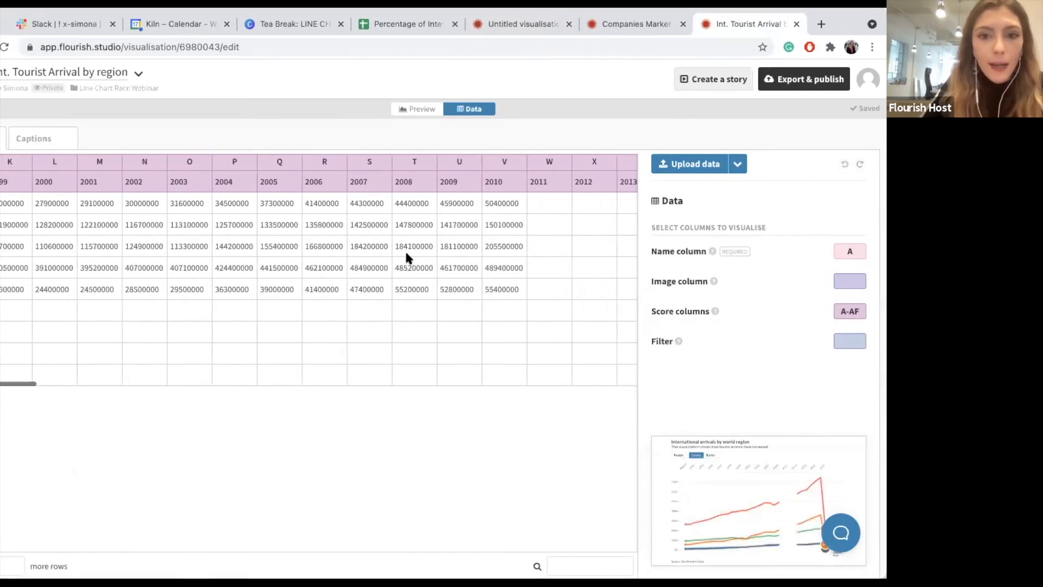
scroll(406, 249, "right", 5)
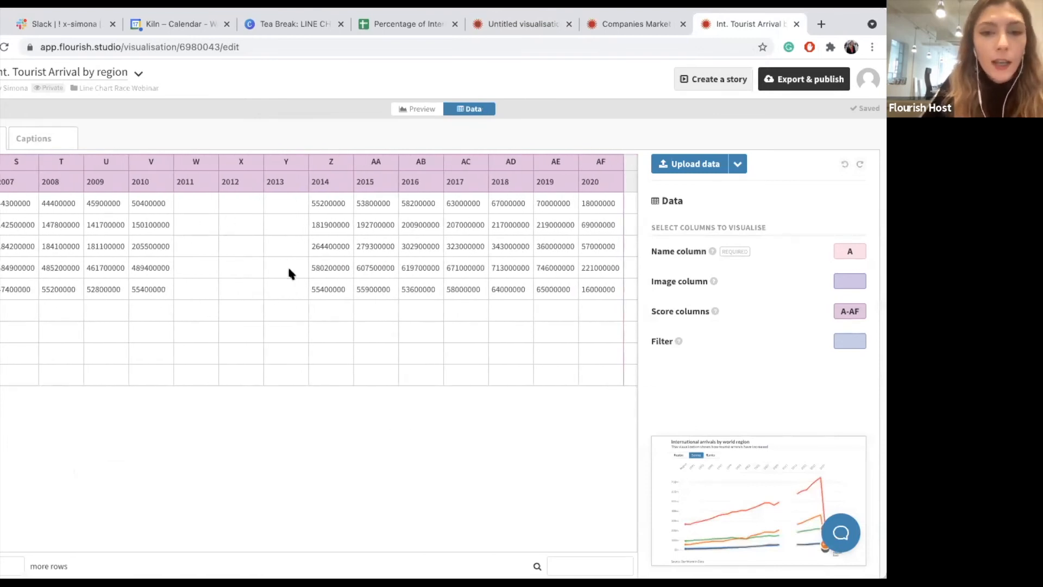
left_click(428, 111)
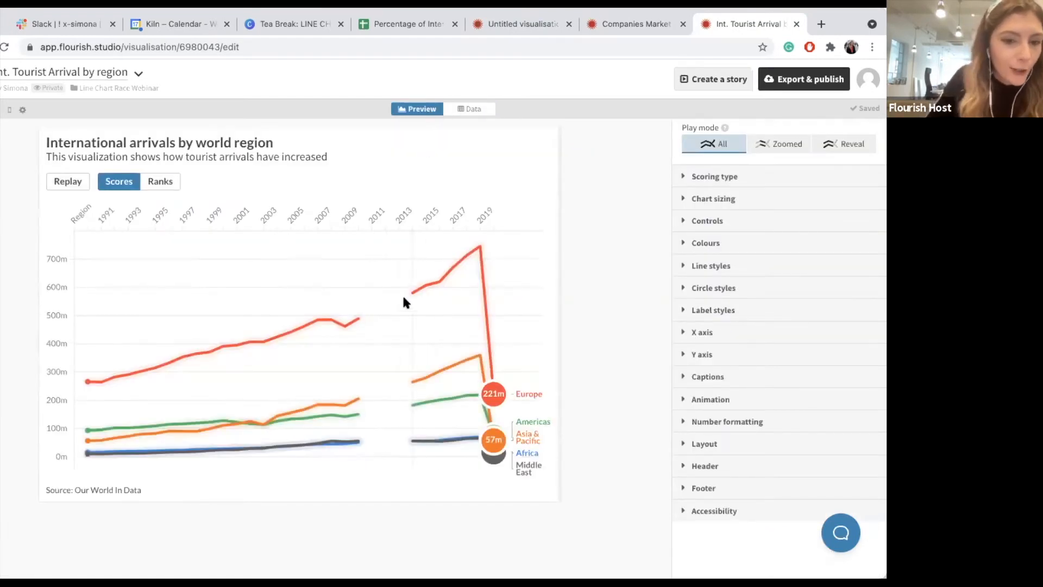
Turn on the lines between missing data points in the Int. Tourist Arrival by region chart.
left_click(728, 267)
left_click(700, 415)
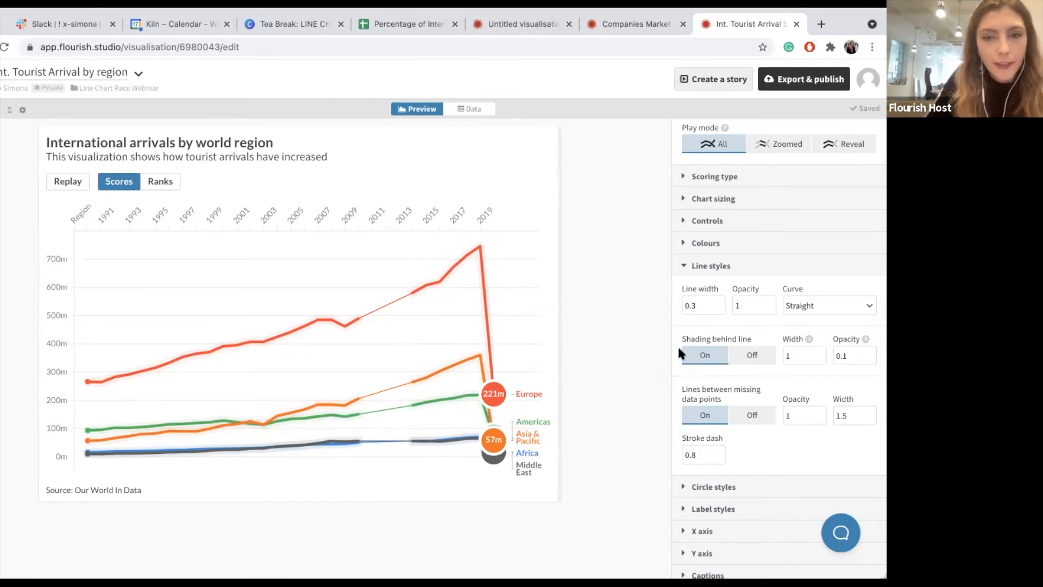
Return to the untitled internet users visualisation and add a % suffix to its score numbers.
left_click(502, 24)
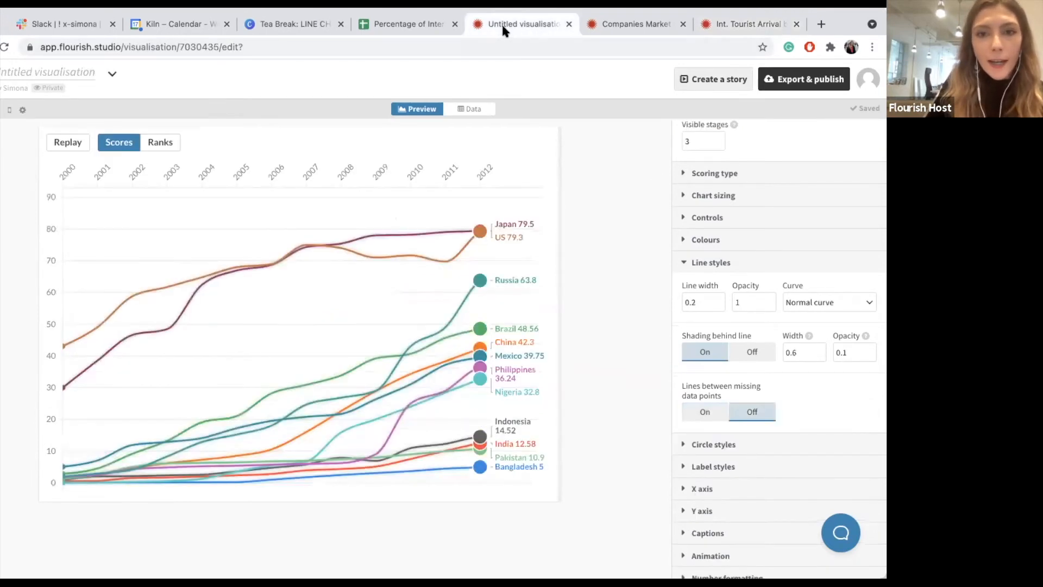
left_click(725, 273)
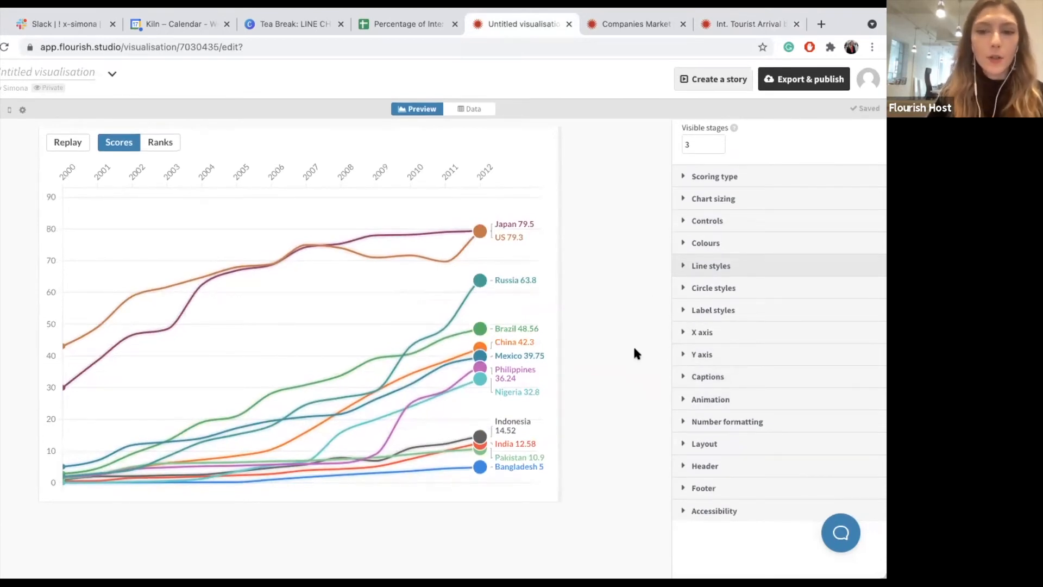
left_click(741, 423)
scroll(741, 423, "down", 3)
left_click(750, 387)
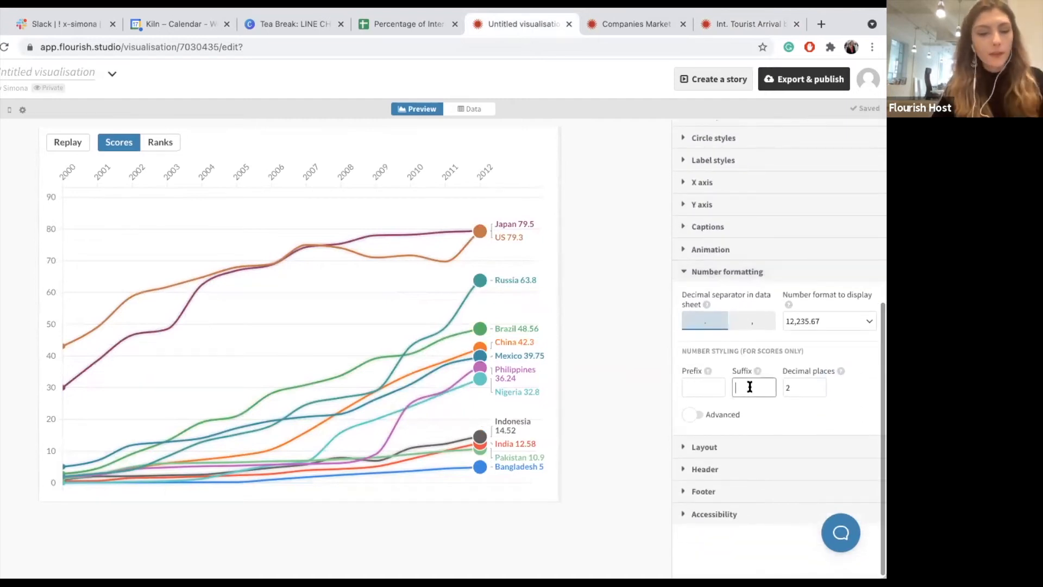
type("%")
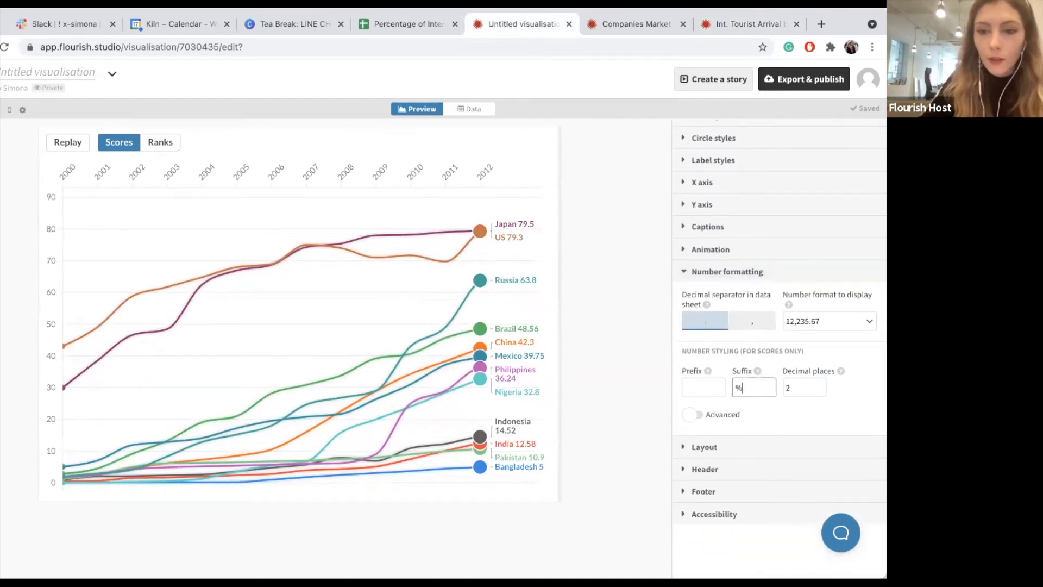
left_click(653, 354)
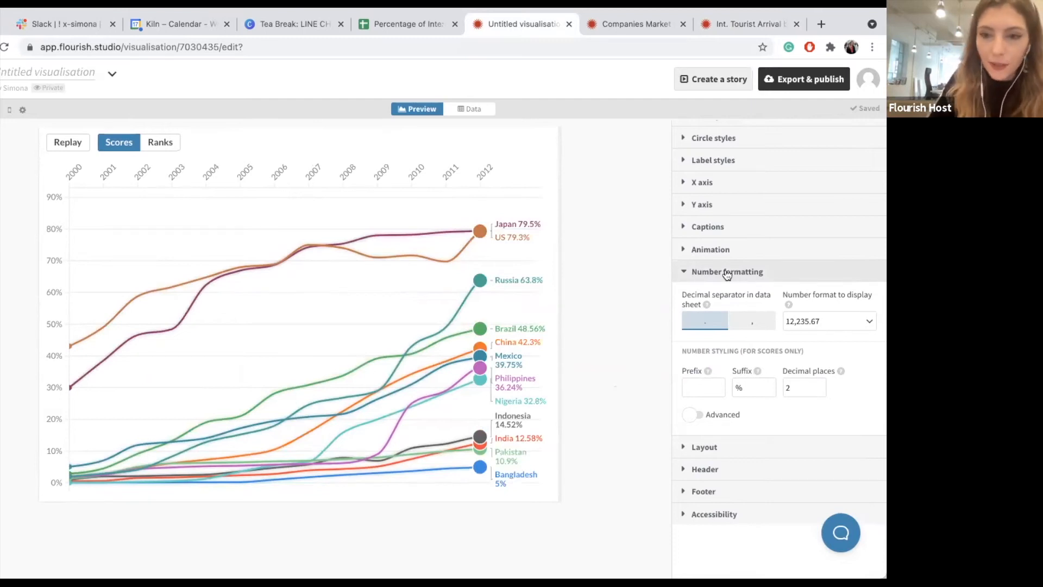
Reduce the decimal places of the chart's score numbers to 1.
left_click(820, 390)
left_click(819, 385)
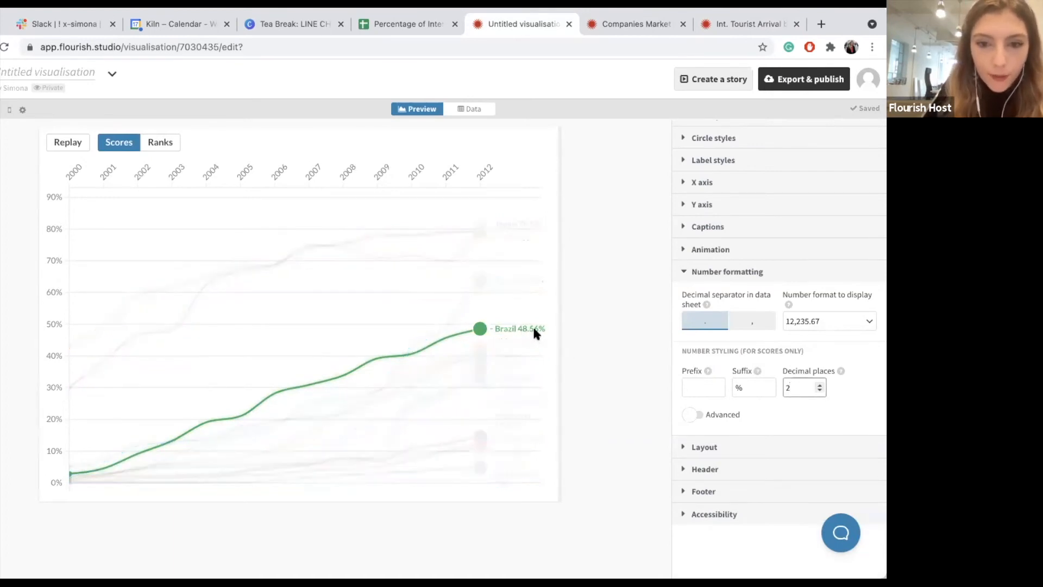
left_click(820, 390)
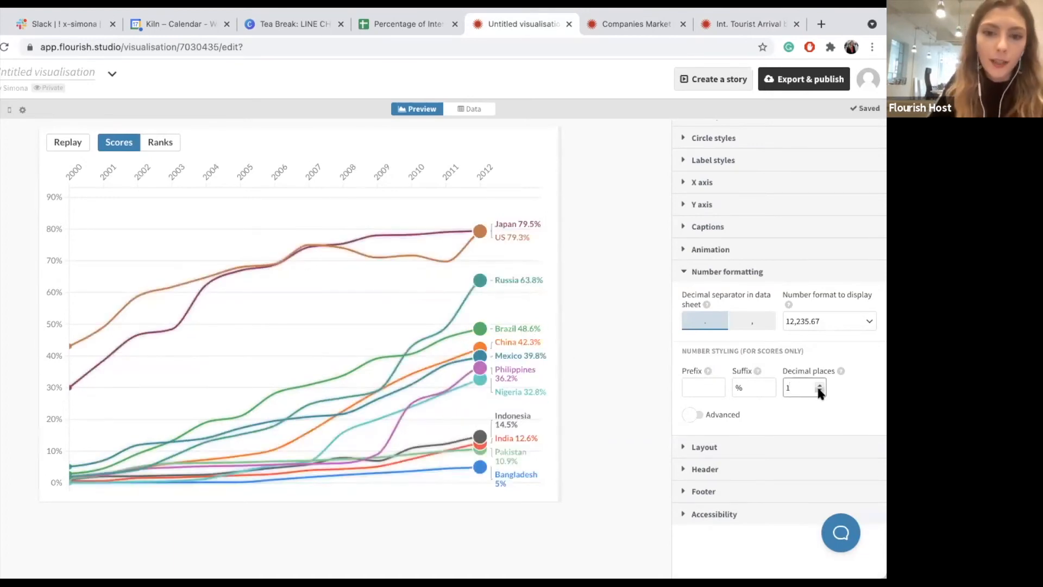
scroll(754, 332, "up", 1)
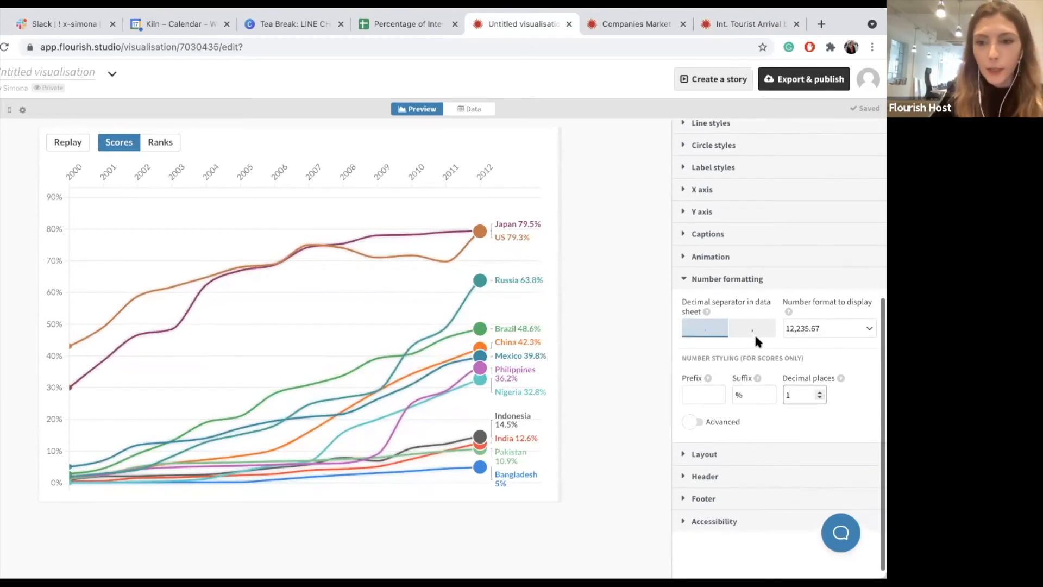
left_click(713, 292)
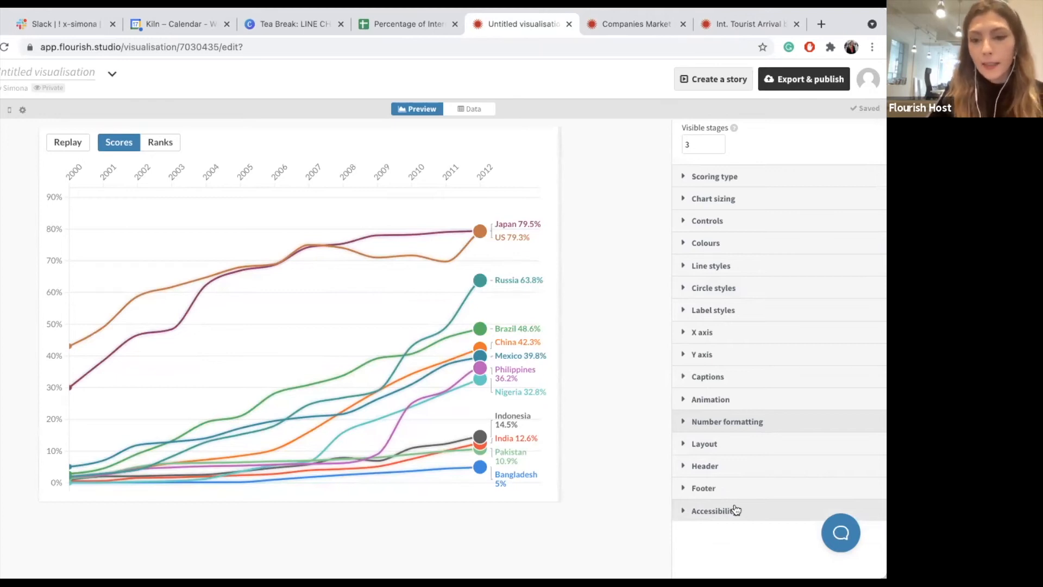
Copy the header text from the Notes sheet of the Percentage of Internet Users By Country spreadsheet in Google Sheets.
left_click(741, 472)
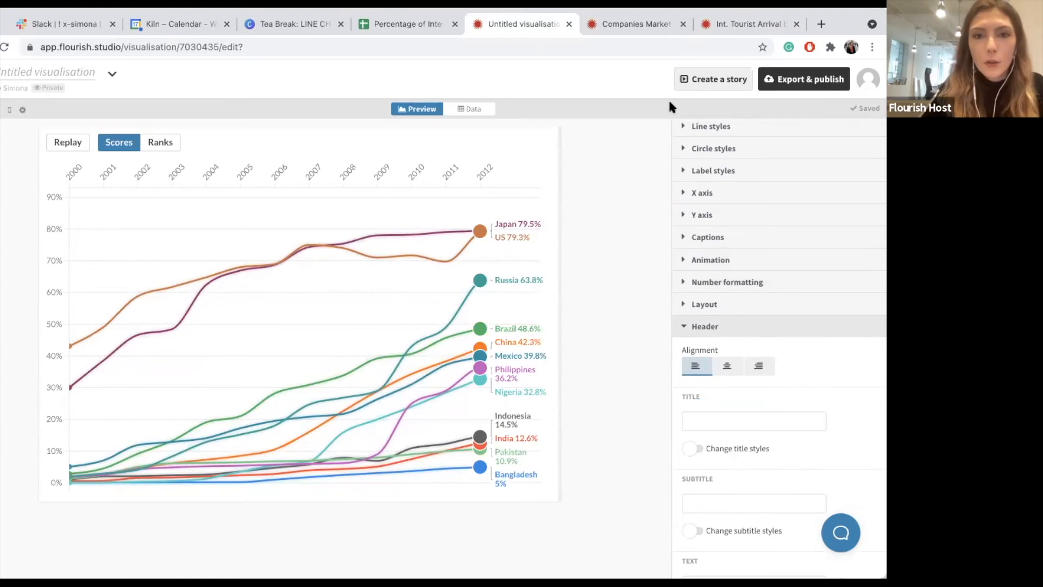
left_click(409, 31)
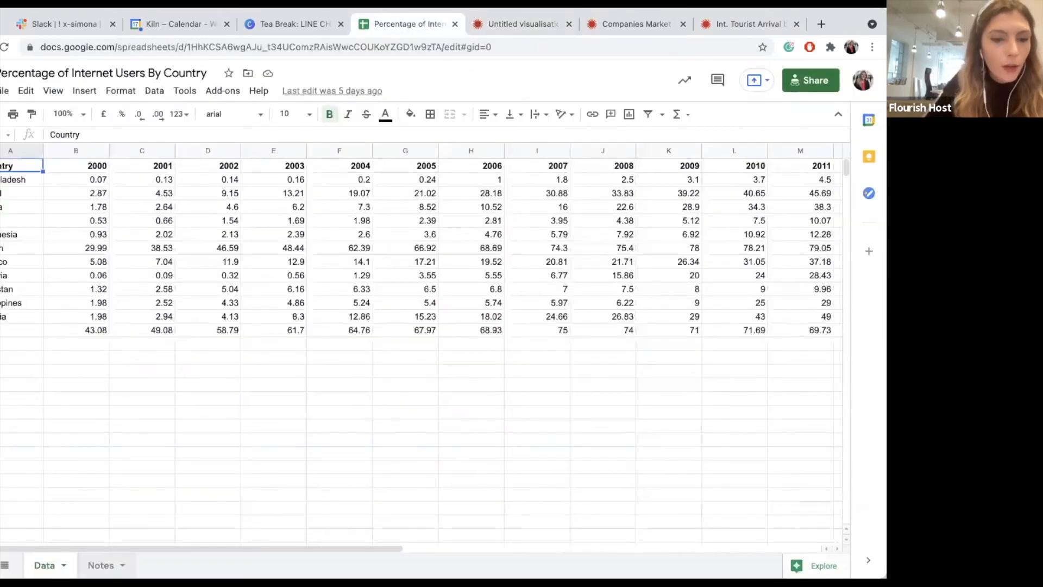
left_click(101, 565)
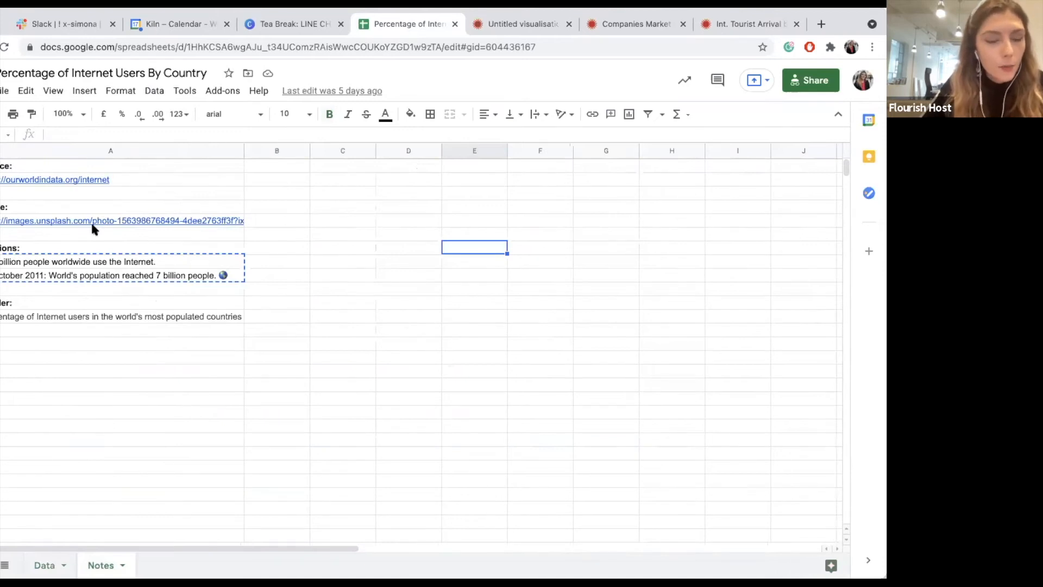
left_click(62, 319)
key("ctrl+c")
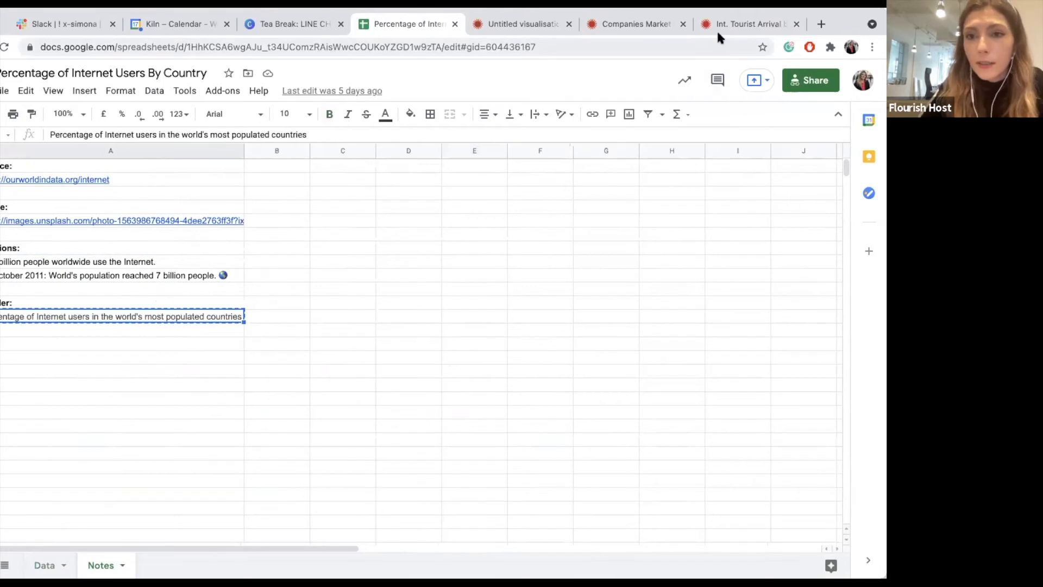
Back in Flourish, title the chart "Percentage of Internet users in the world's most populated countries" and centre the header.
left_click(545, 24)
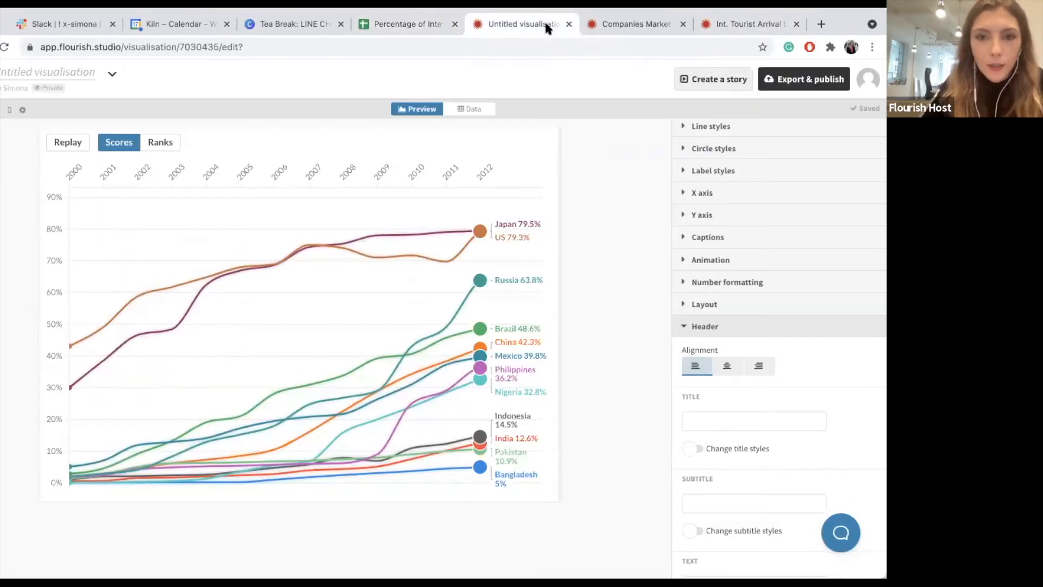
left_click(715, 421)
key("ctrl+v")
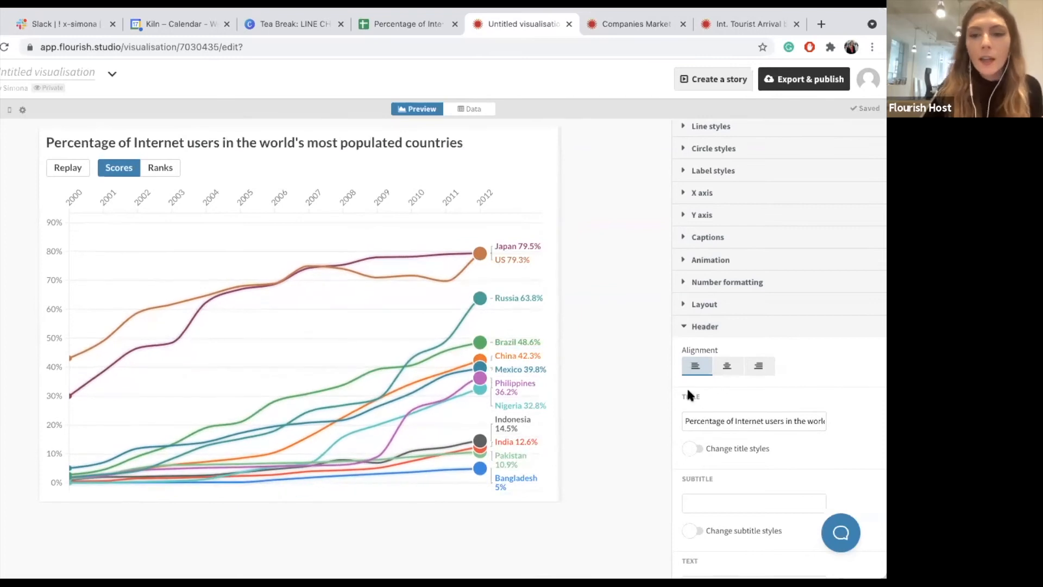
left_click(726, 366)
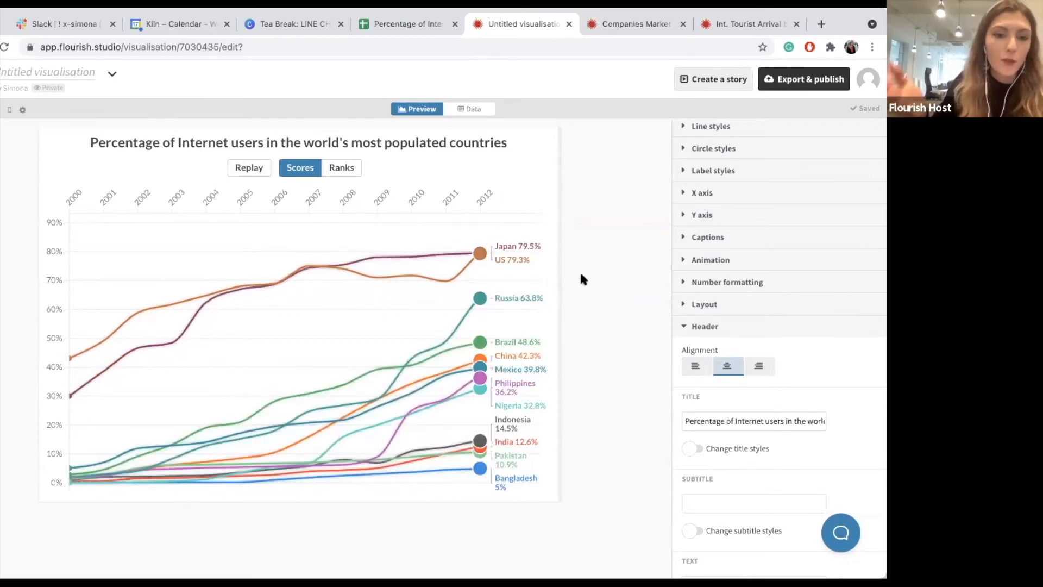
left_click(724, 324)
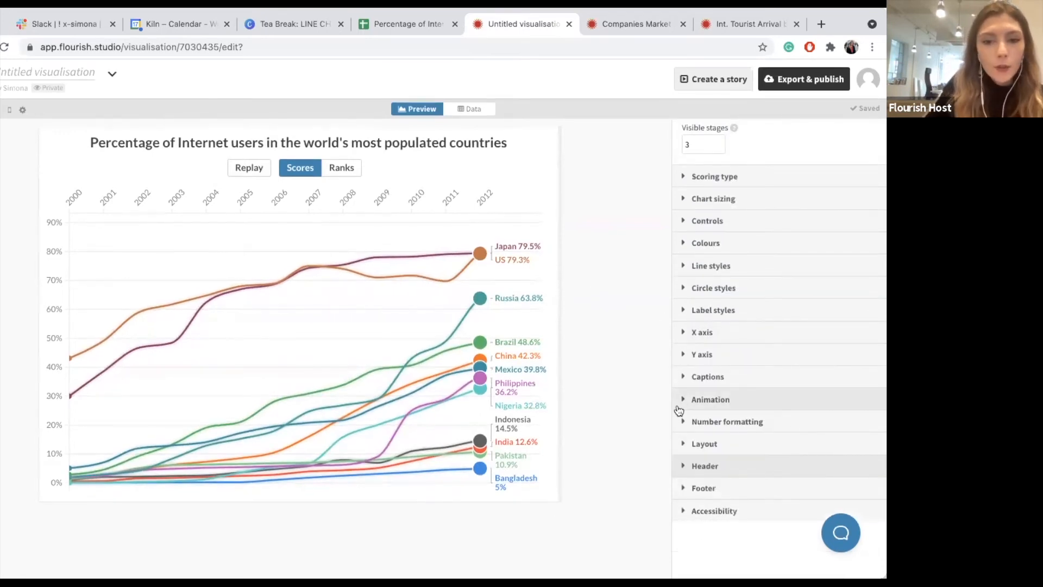
Open the animation settings and replay the chart to check its animation speed.
left_click(712, 404)
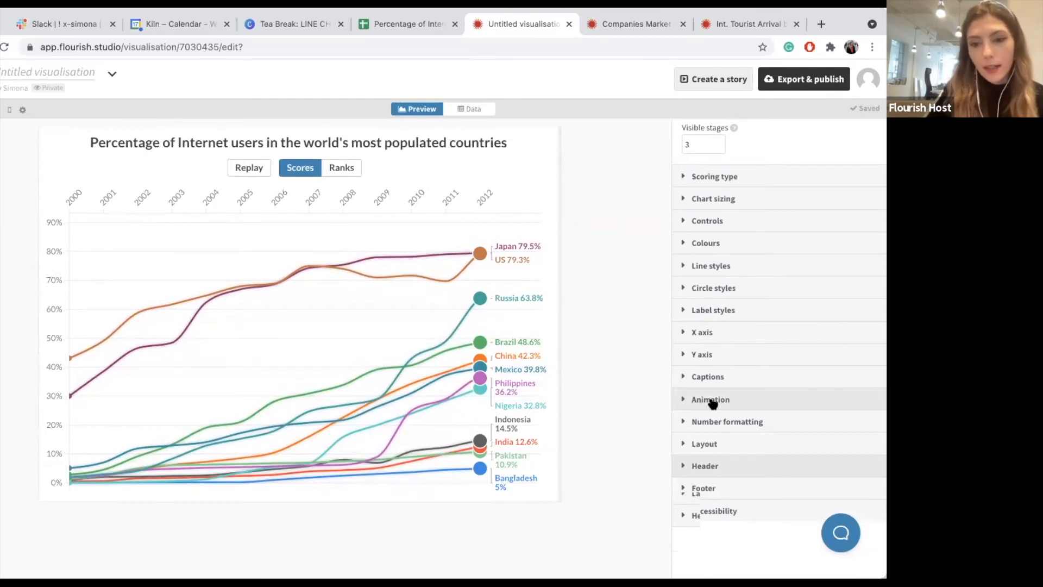
left_click(696, 402)
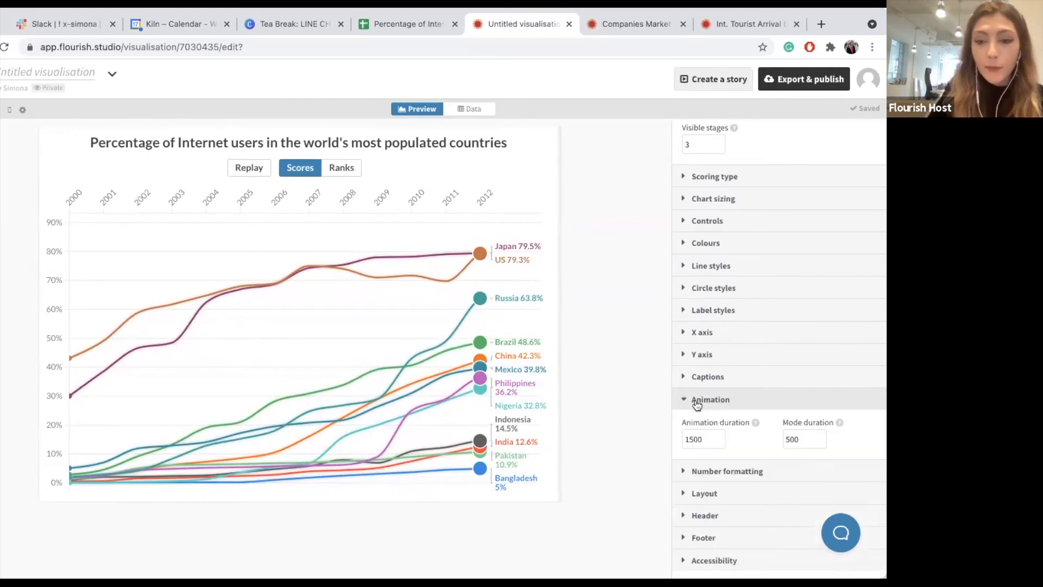
scroll(697, 405, "down", 1)
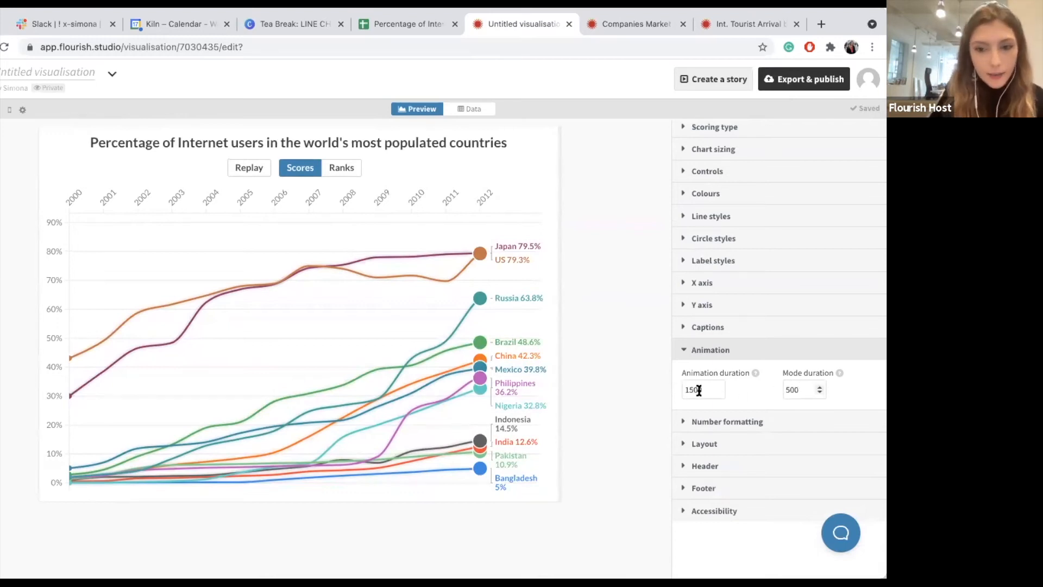
left_click_drag(700, 390, 680, 391)
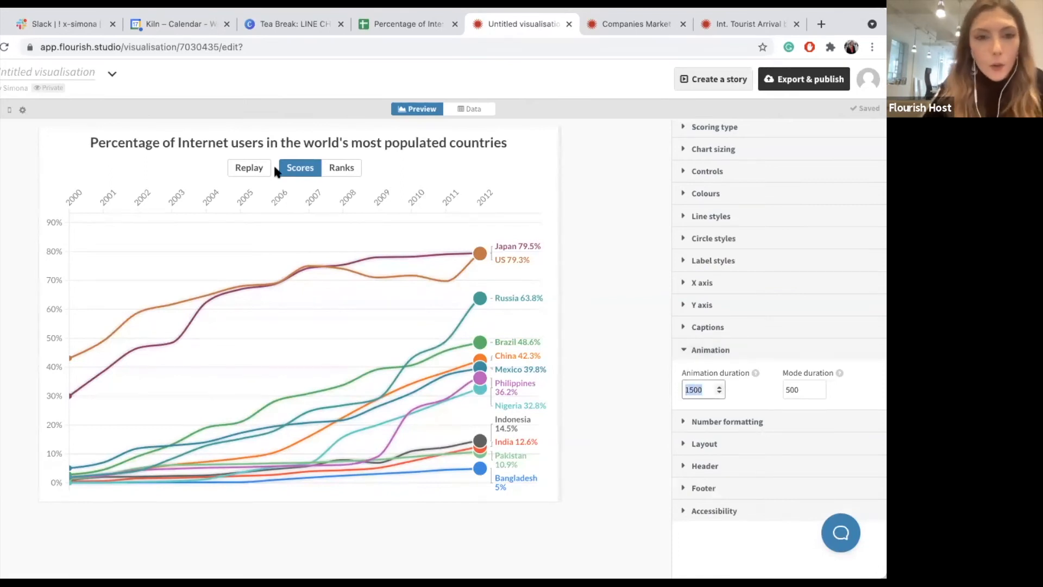
left_click(255, 169)
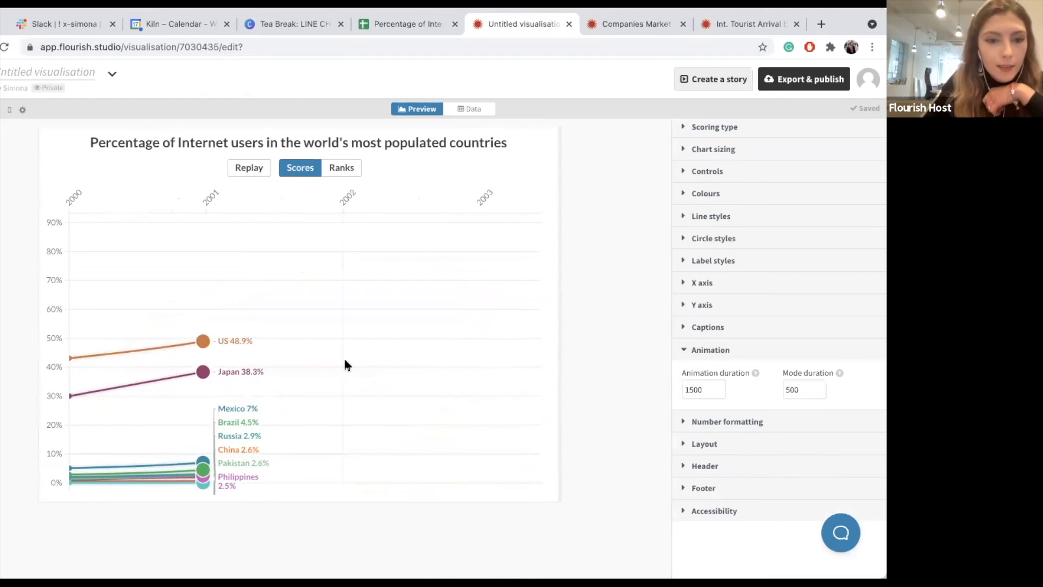
Try an animation duration of 3000 for the chart.
double_click(696, 389)
type("3000")
left_click(646, 369)
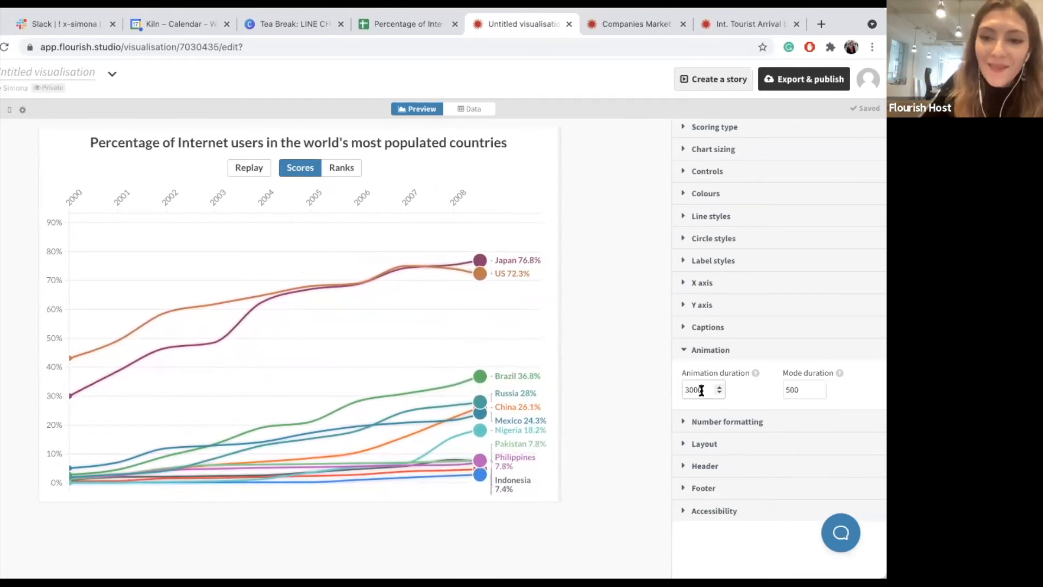
Set the chart's animation duration to 1200.
double_click(702, 390)
type("1200")
left_click(655, 383)
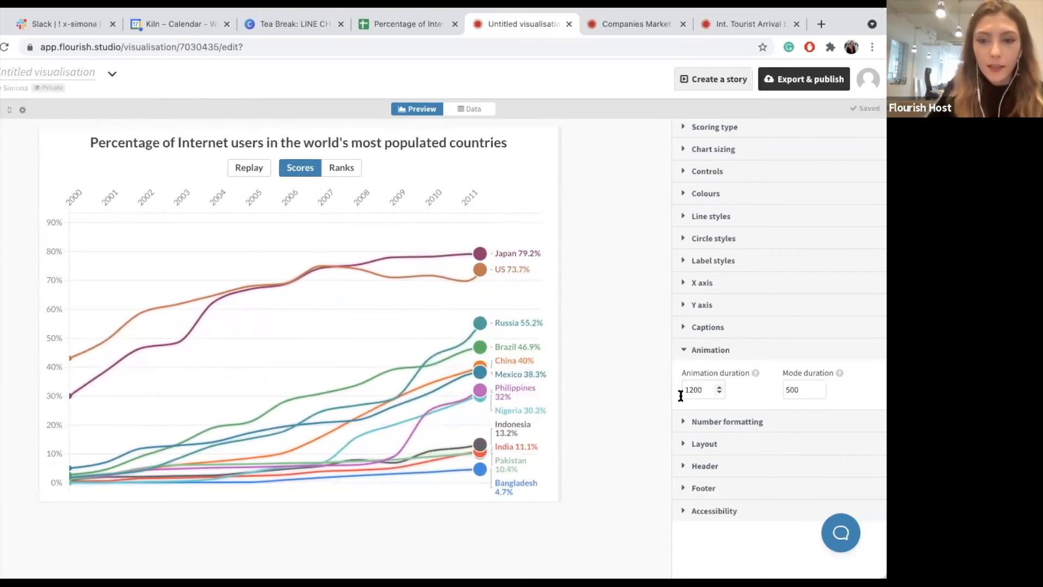
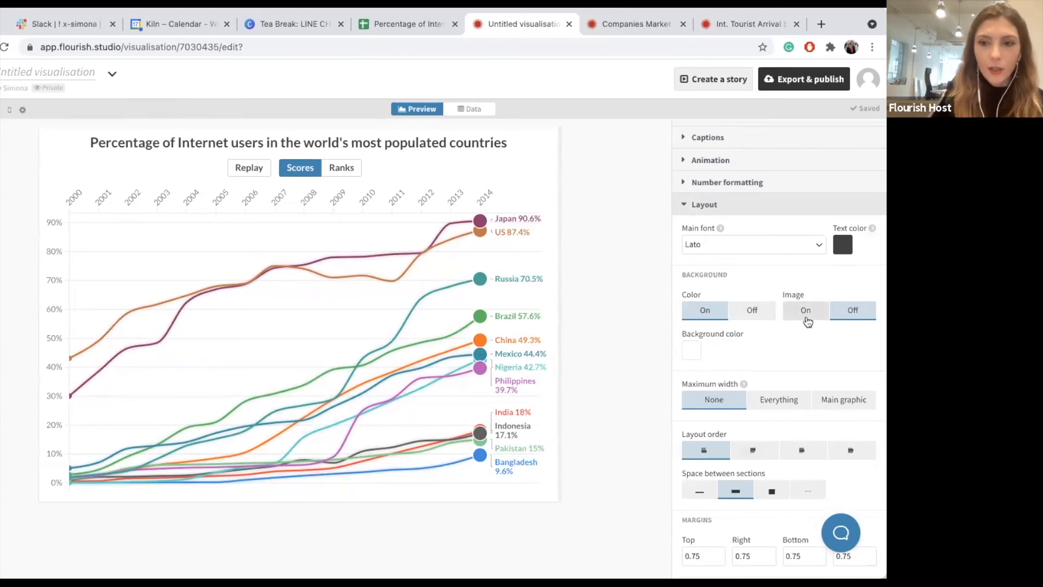
Enable a background image in the layout settings and upload the pale grey globe-and-cursor picture.
left_click(806, 312)
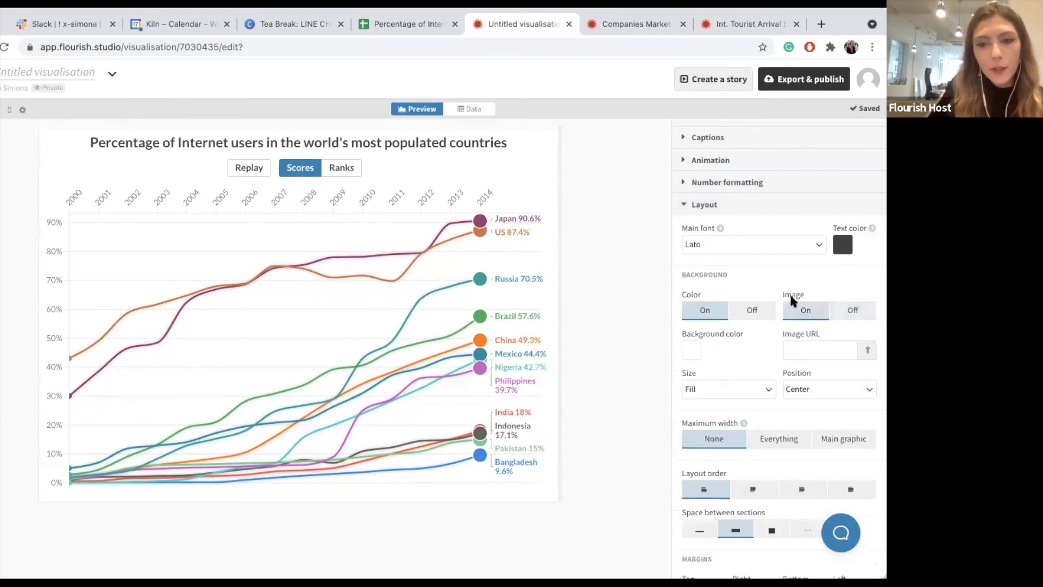
left_click(867, 351)
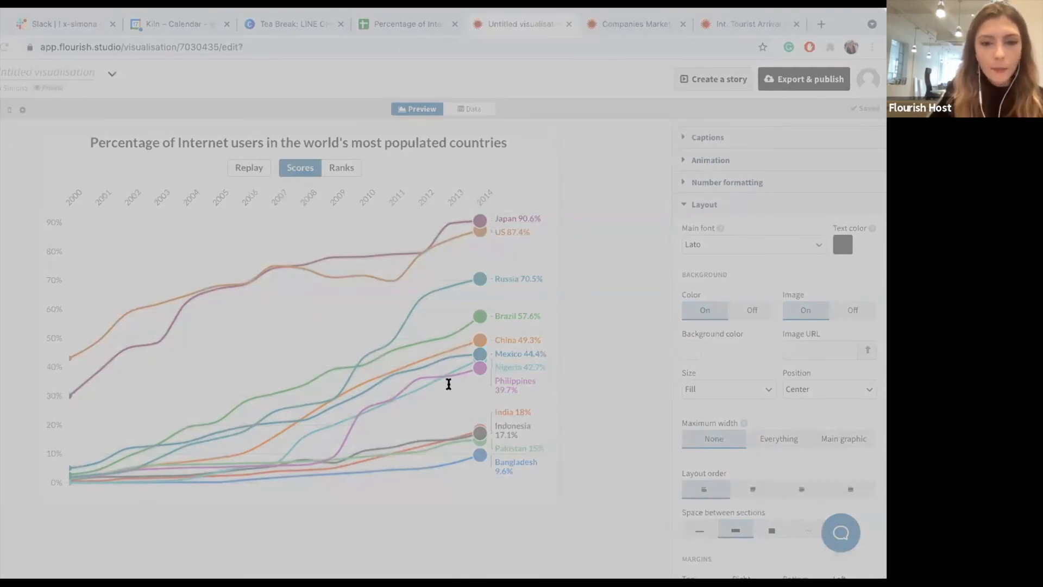
left_click(651, 419)
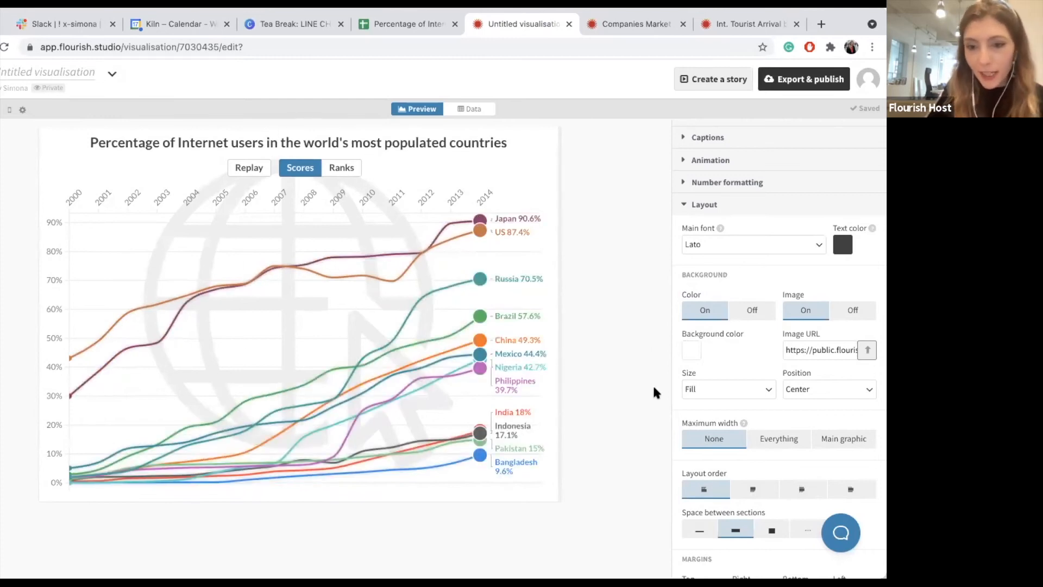
Set the background image's size to Fit and review its position options, keeping Center.
left_click(711, 387)
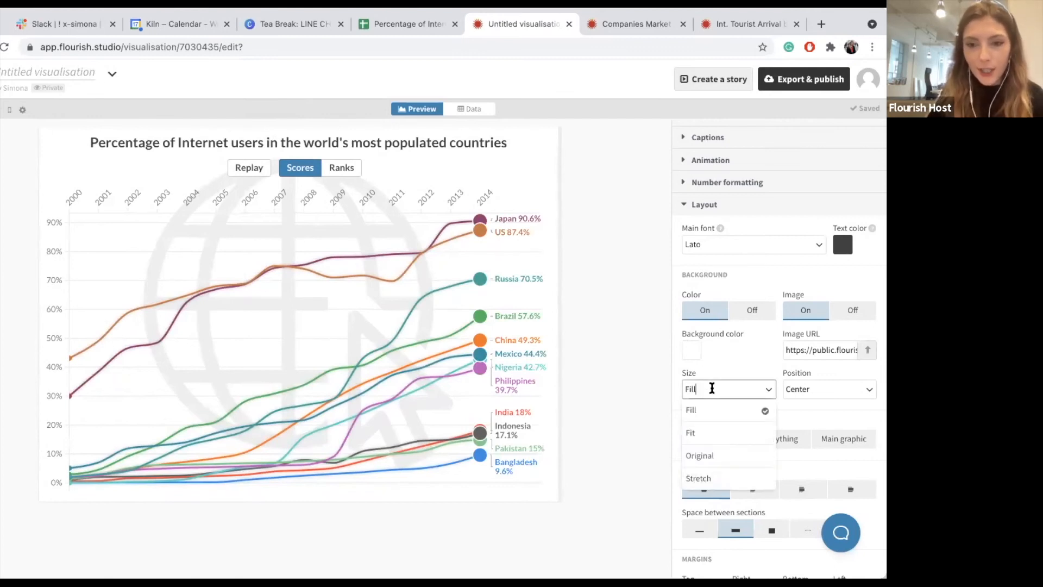
left_click(701, 431)
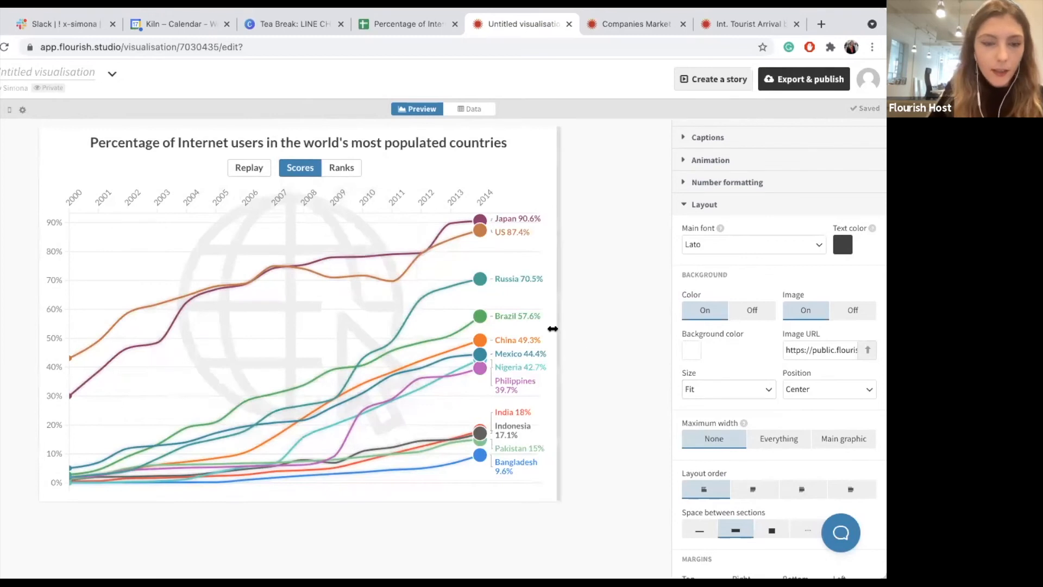
left_click(757, 395)
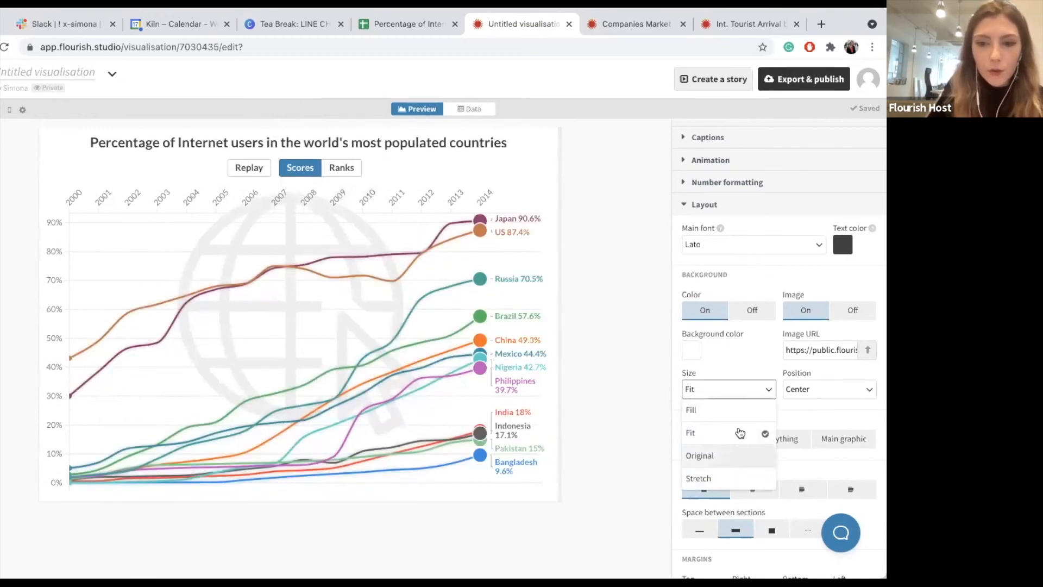
left_click(766, 361)
left_click(816, 386)
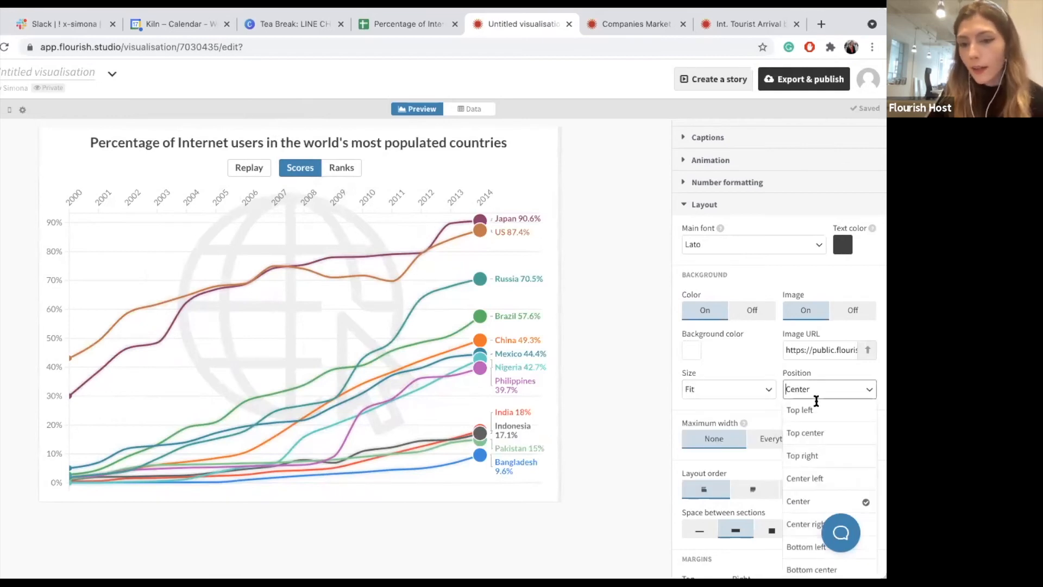
left_click(616, 409)
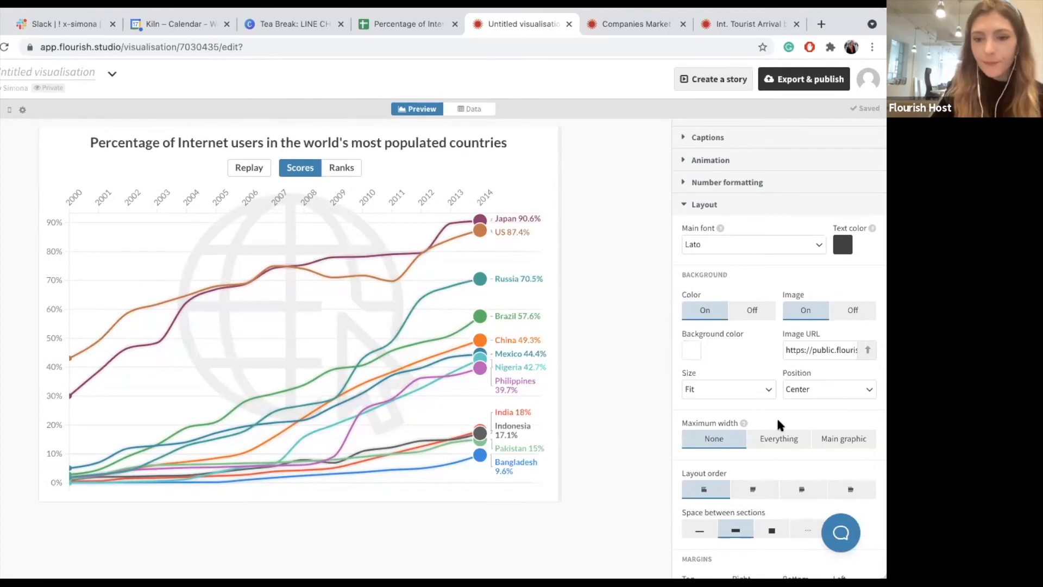
scroll(776, 424, "up", 3)
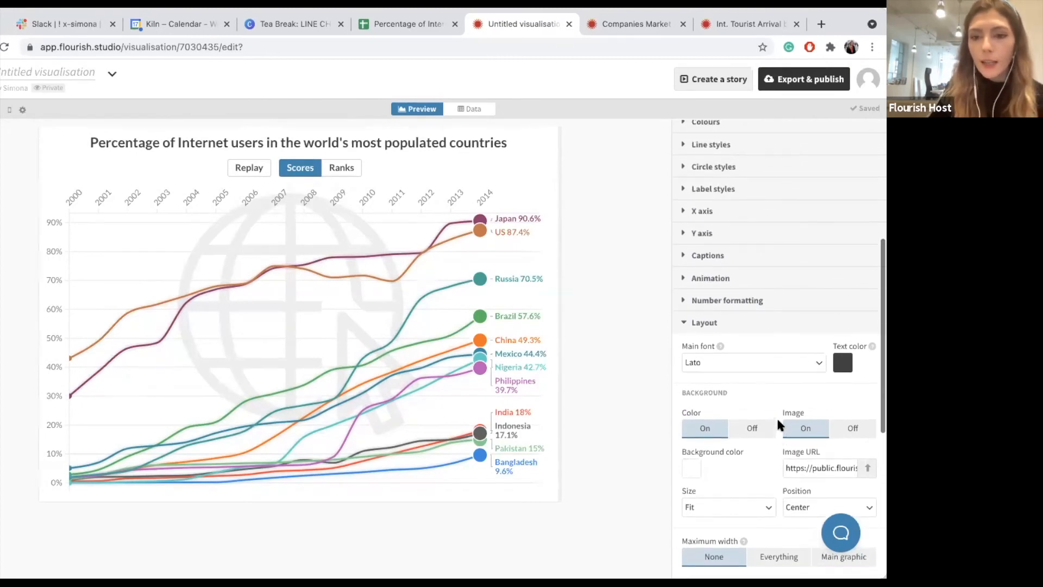
Close the layout settings and replay the line chart race with its background image.
left_click(732, 325)
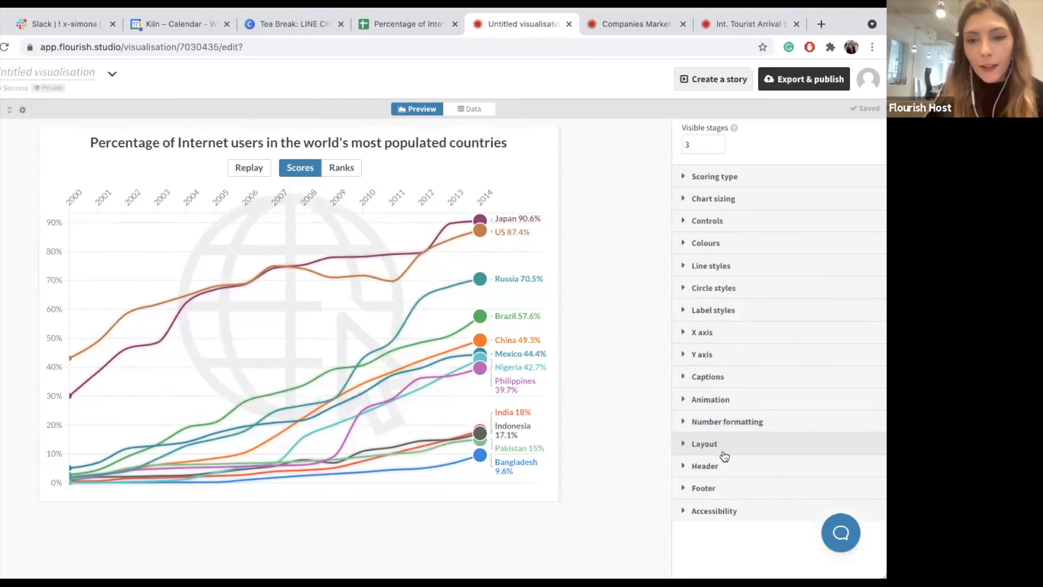
scroll(728, 337, "up", 3)
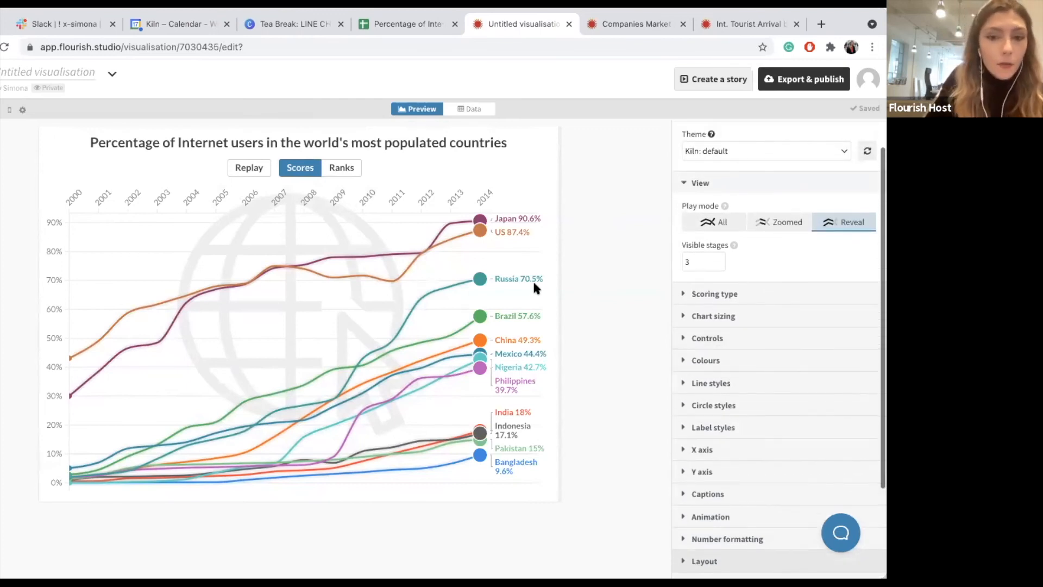
left_click(241, 169)
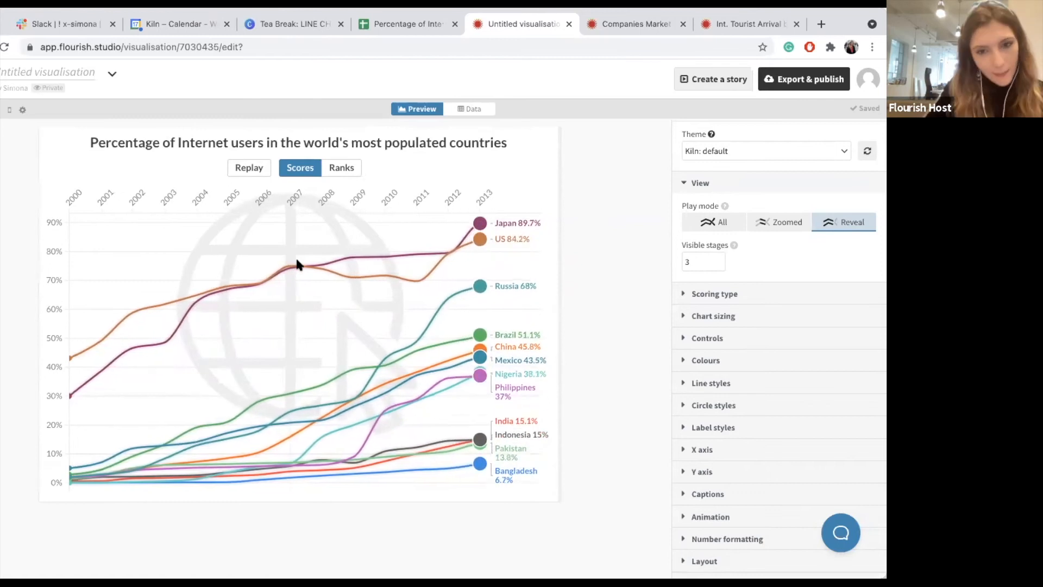
Copy the two caption texts from the spreadsheet's notes and paste them into the Caption column of the Captions data sheet.
left_click(463, 111)
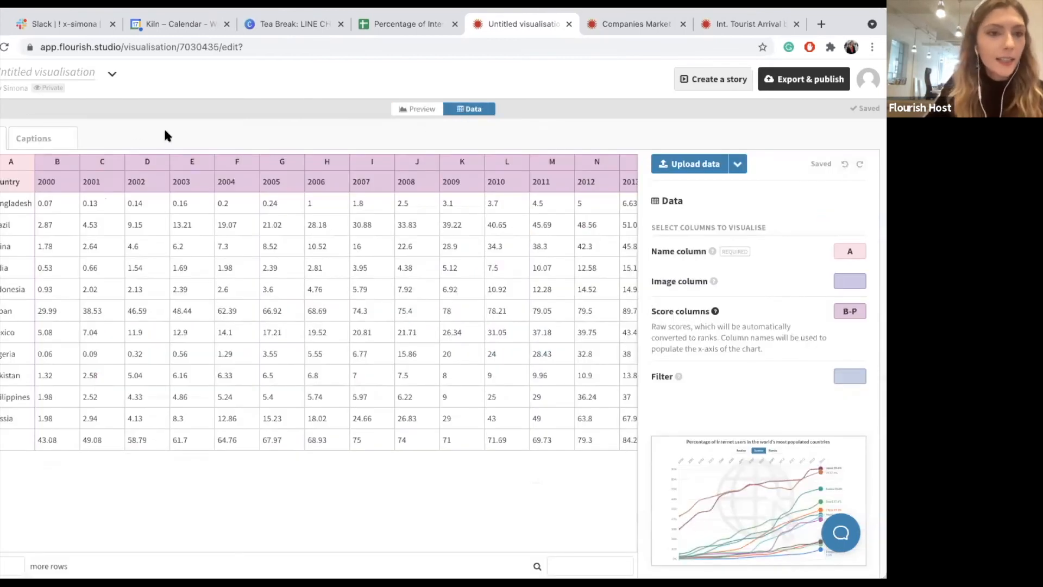
left_click(34, 140)
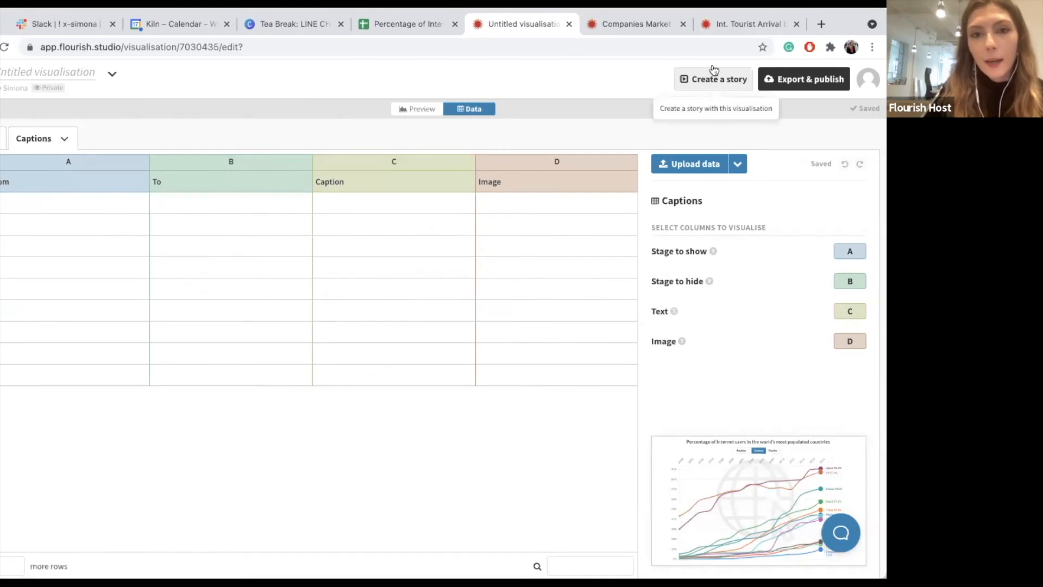
left_click(412, 24)
left_click_drag(63, 268, 72, 277)
key("ctrl+c")
left_click(529, 25)
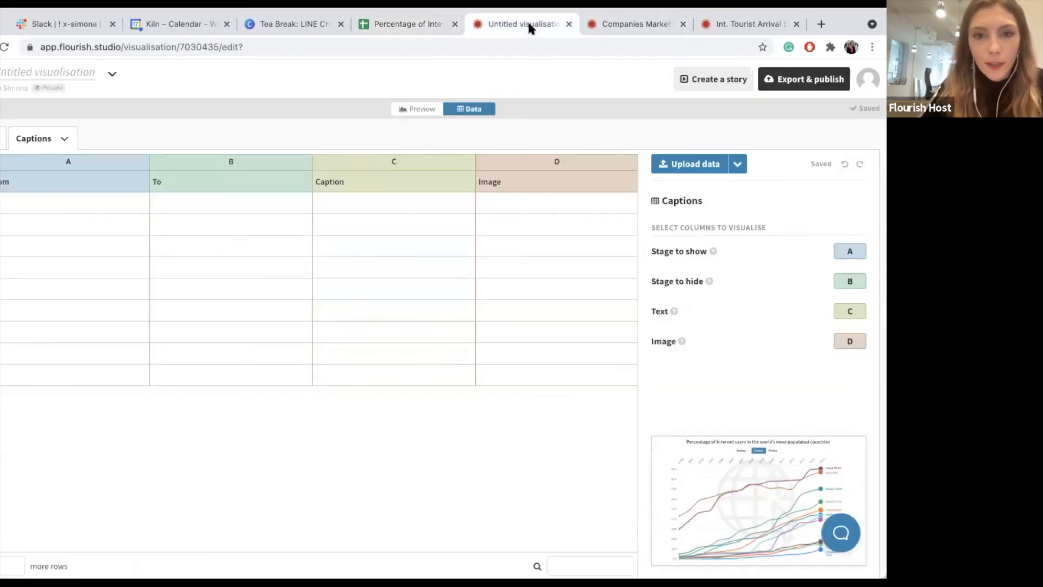
left_click(383, 208)
key("ctrl+v")
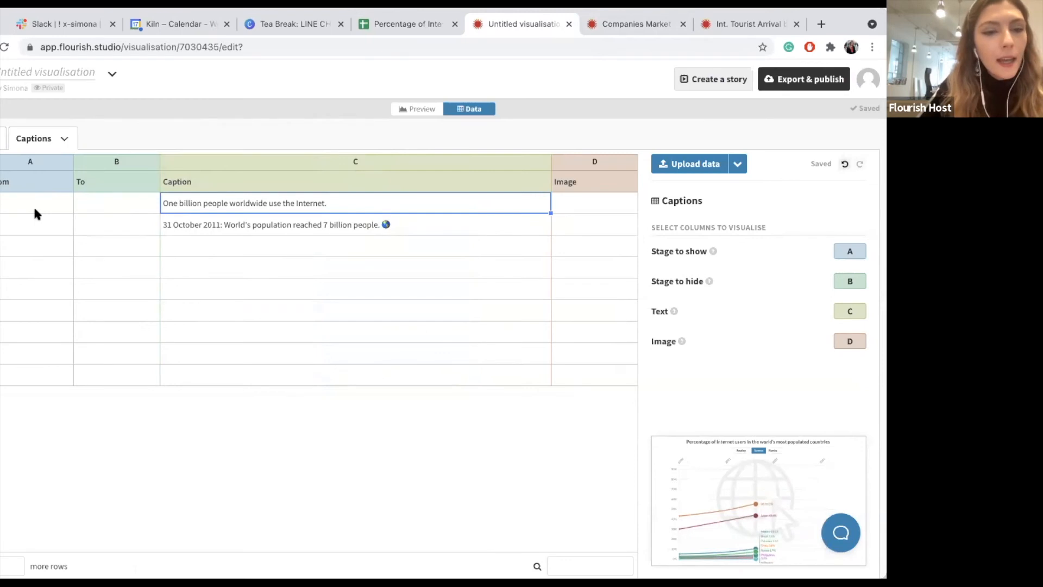
Set the "One billion people worldwide use the Internet." caption to show from 2005 to 2006.
left_click(100, 200)
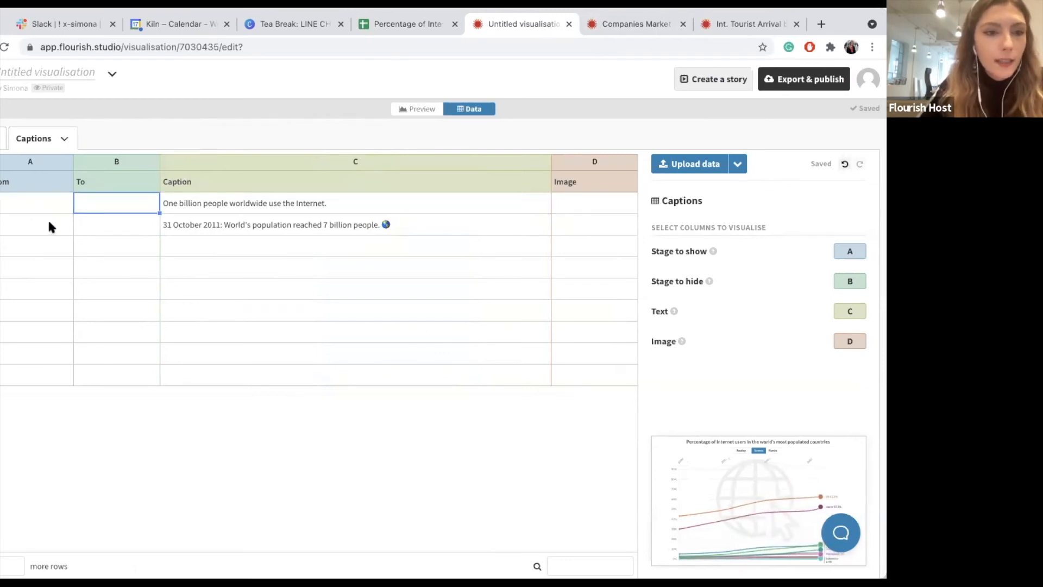
left_click(33, 203)
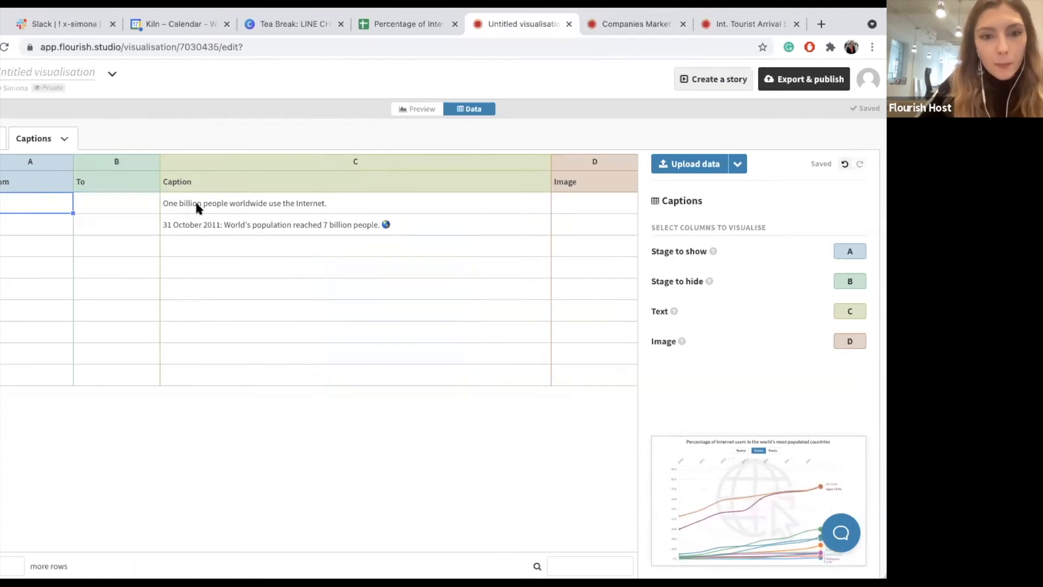
type("2005")
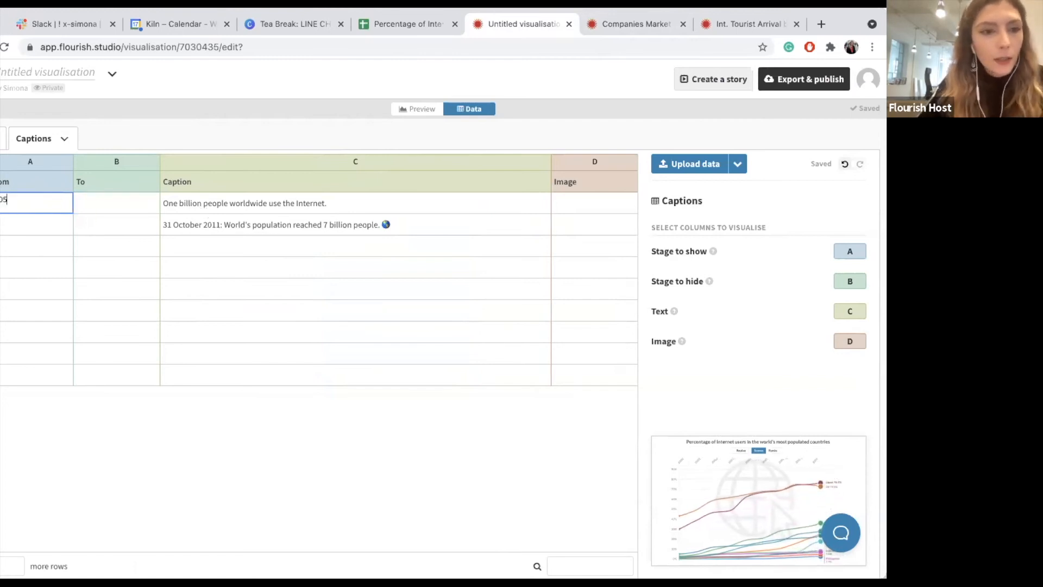
left_click(92, 207)
type("200")
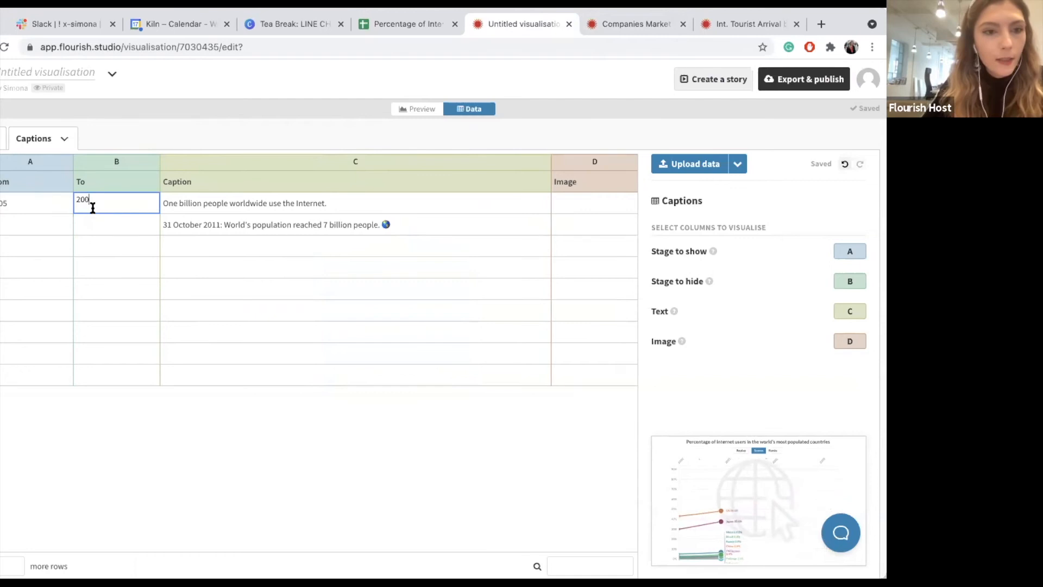
type("6")
Set the world population caption to show from 2011 to 2012.
left_click(64, 223)
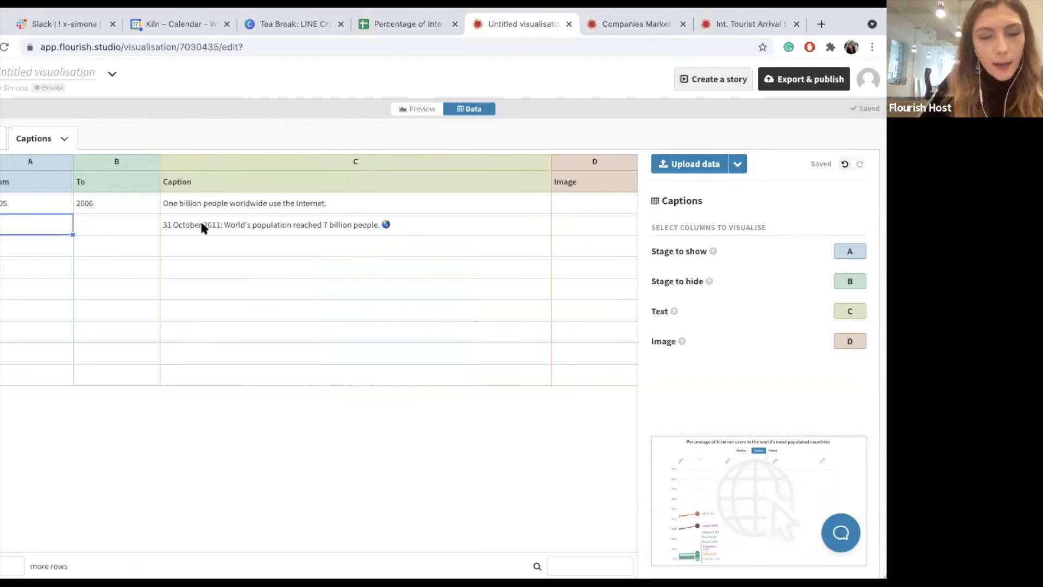
type("2011")
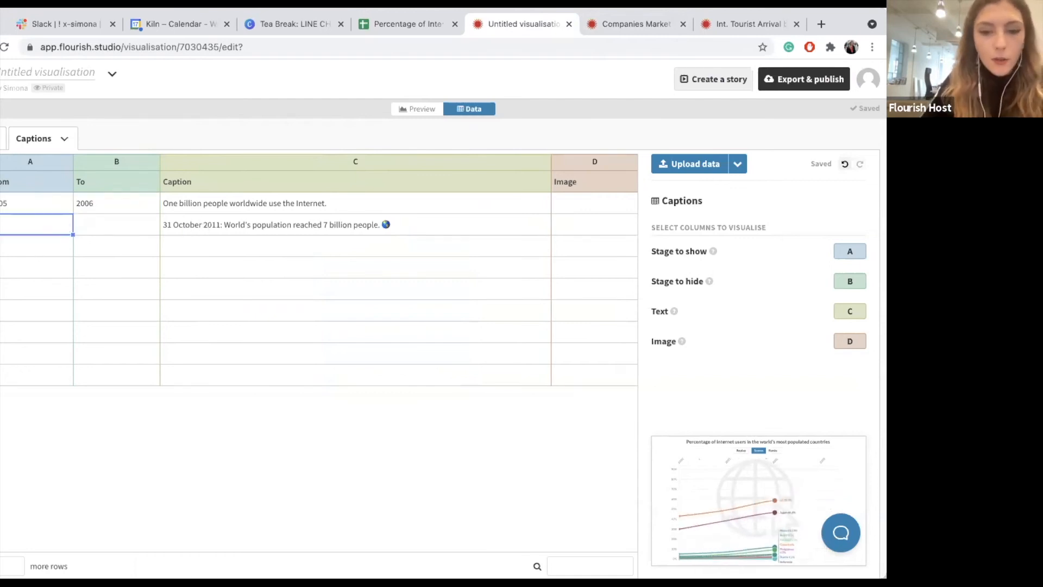
left_click(96, 223)
type("2012")
left_click(220, 254)
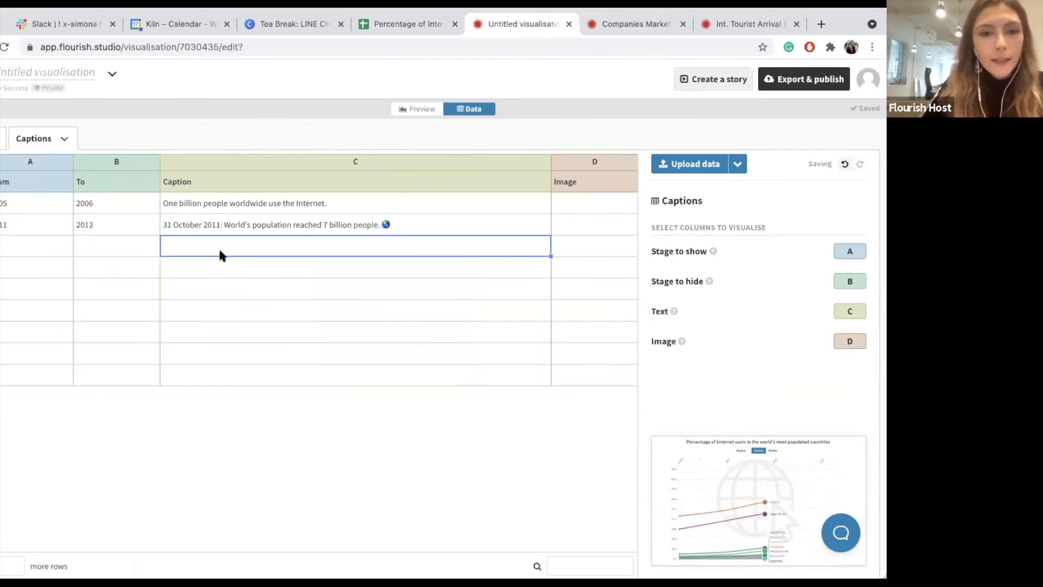
Copy the Unsplash image URL from the spreadsheet's notes into the Image cell of the first caption.
left_click(595, 202)
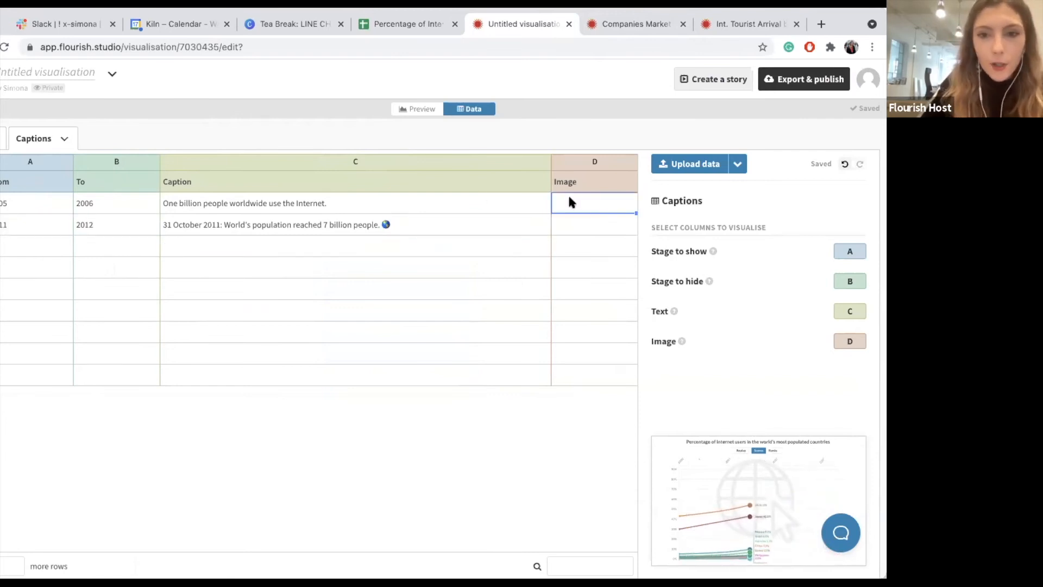
left_click(416, 23)
left_click(157, 220)
key("ctrl+c")
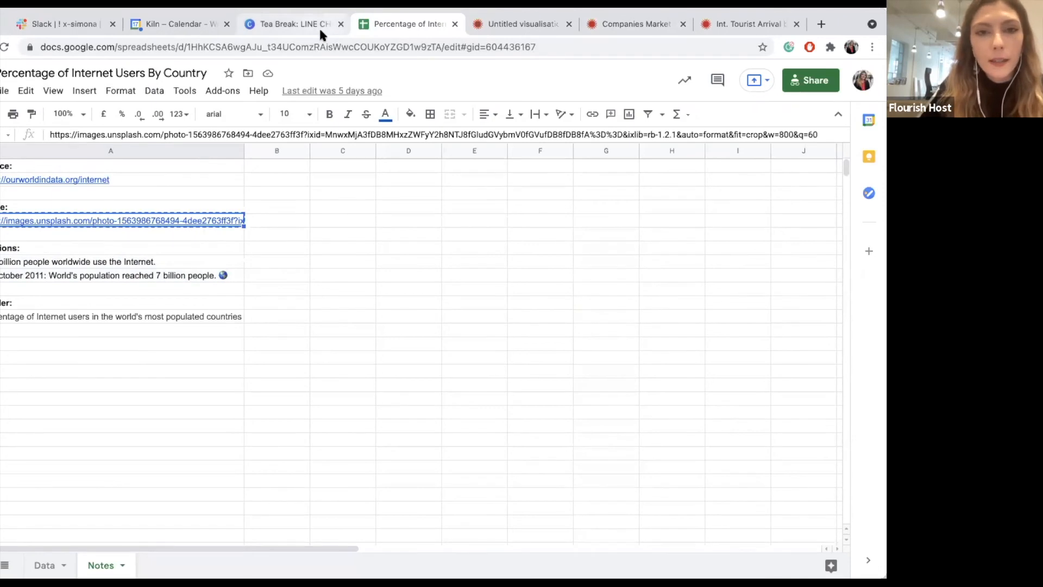
left_click(499, 26)
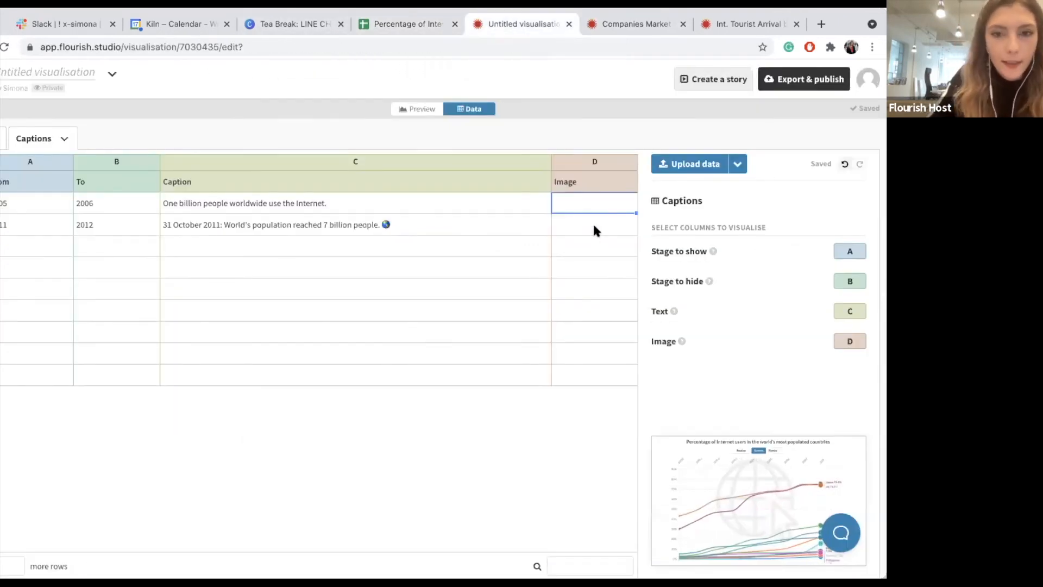
key("ctrl+v")
left_click(290, 208)
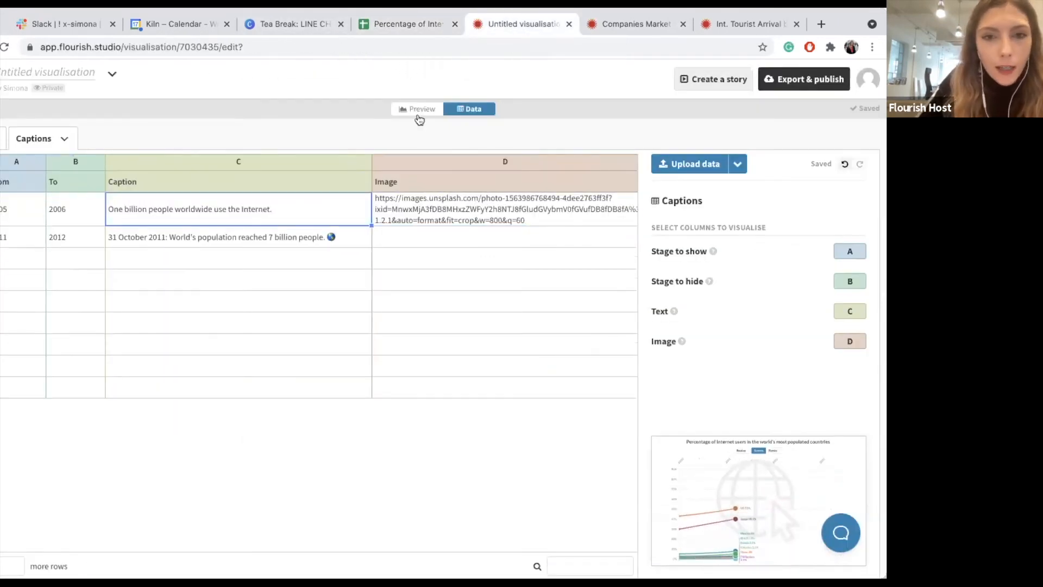
Preview the chart with its captions and set the caption text width to 20.
left_click(419, 111)
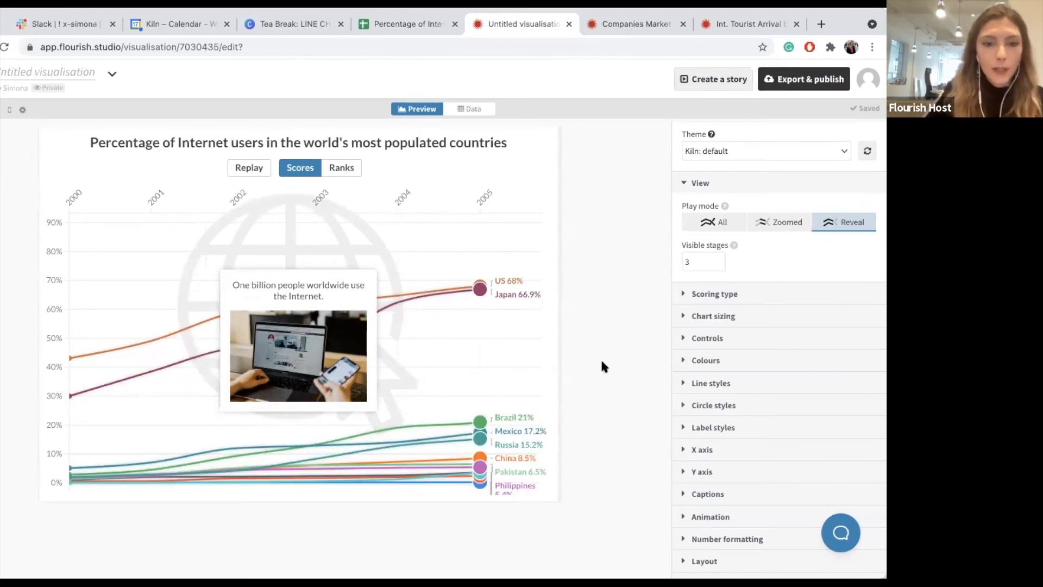
scroll(734, 435, "down", 3)
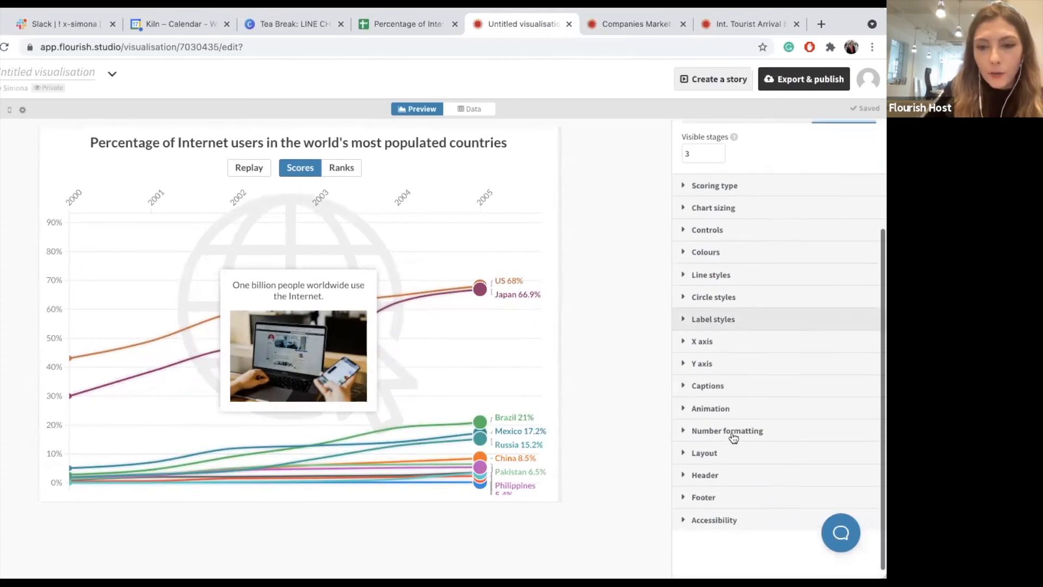
left_click(730, 380)
scroll(728, 380, "down", 3)
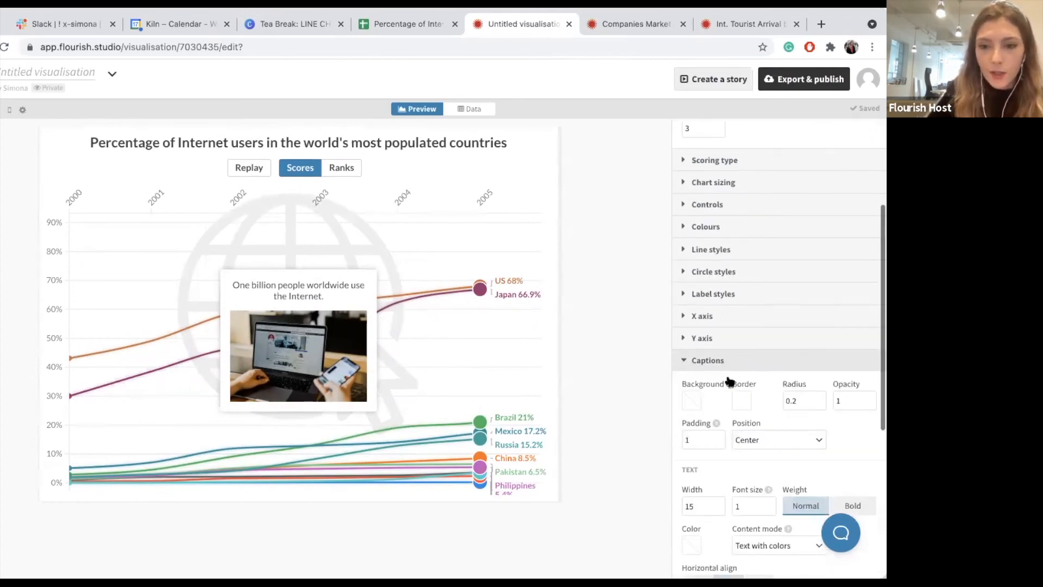
scroll(726, 376, "down", 1)
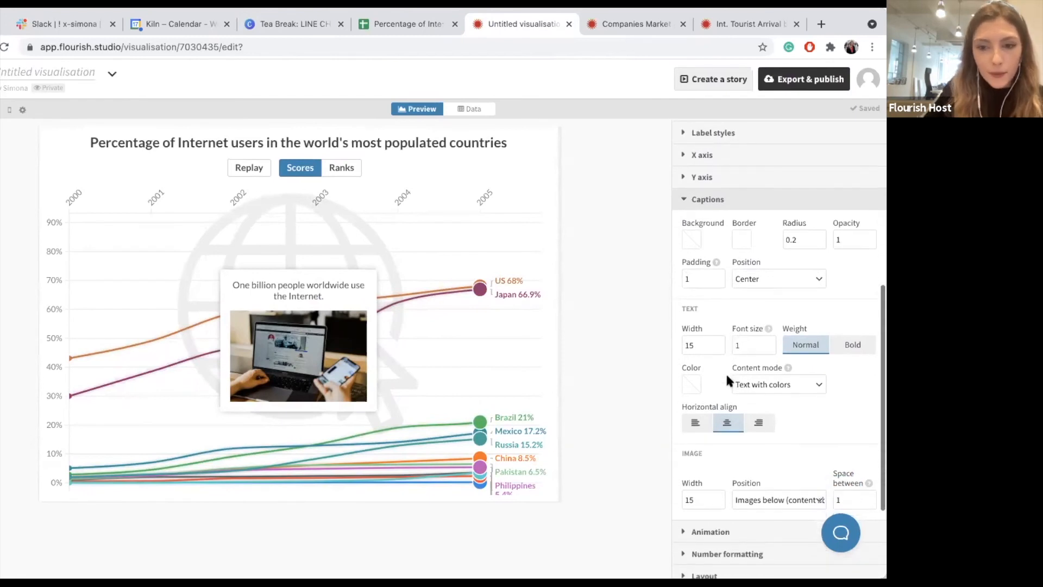
left_click(717, 340)
left_click(718, 339)
left_click(717, 339)
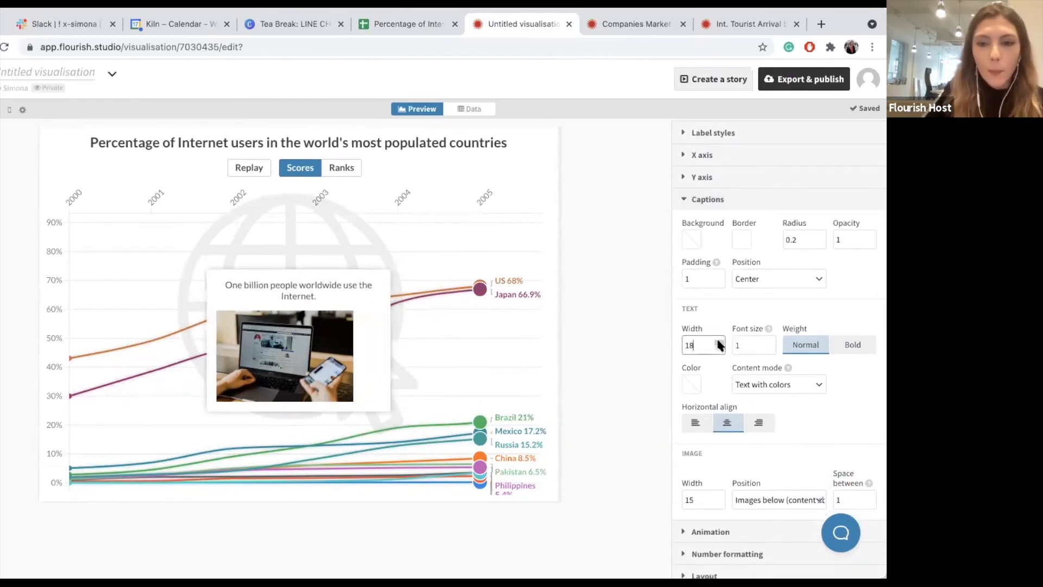
left_click(717, 340)
left_click(717, 339)
Set the caption image's position to Images right, with the content on the left.
scroll(726, 410, "down", 2)
left_click(765, 417)
left_click(776, 483)
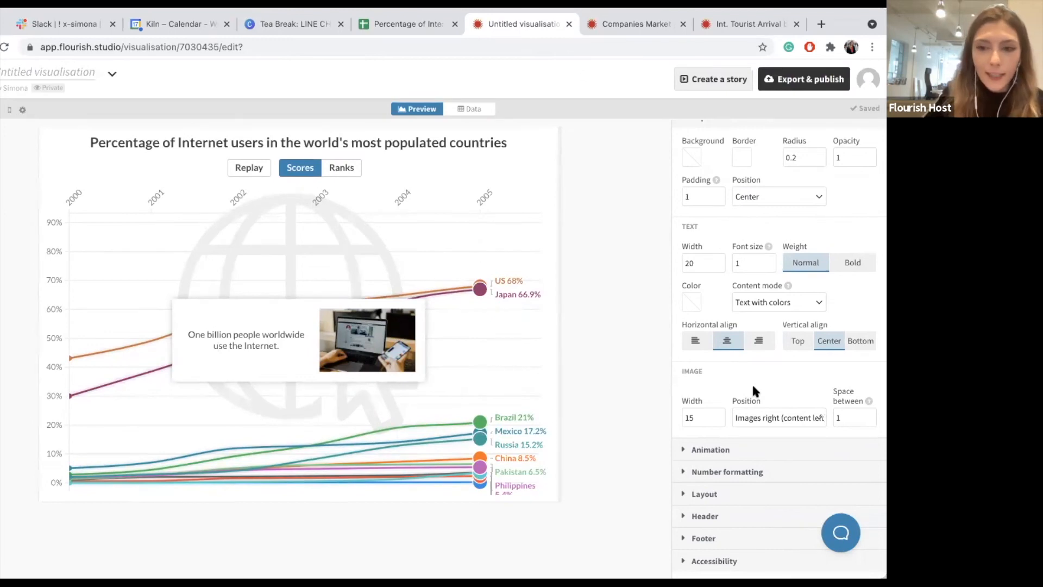
scroll(782, 385, "up", 1)
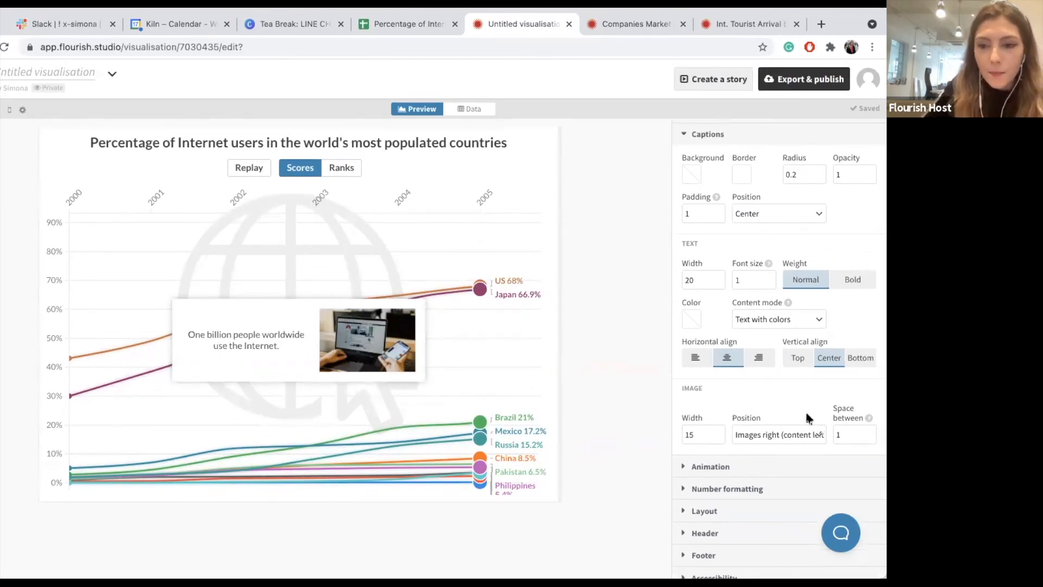
scroll(775, 403, "up", 3)
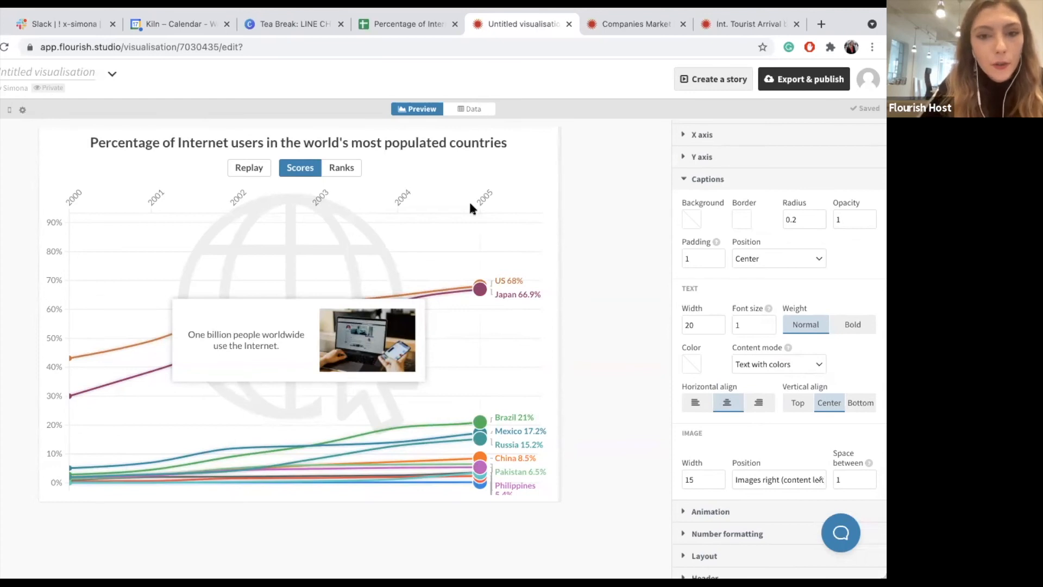
Wrap "One billion people" in <b> and </b> tags in the first caption's text.
left_click(456, 110)
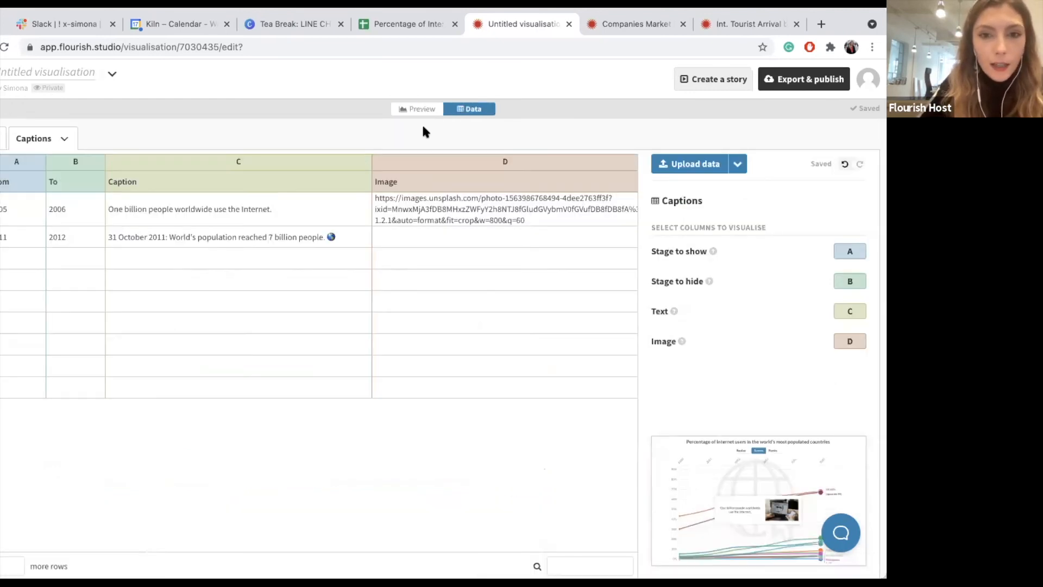
double_click(108, 210)
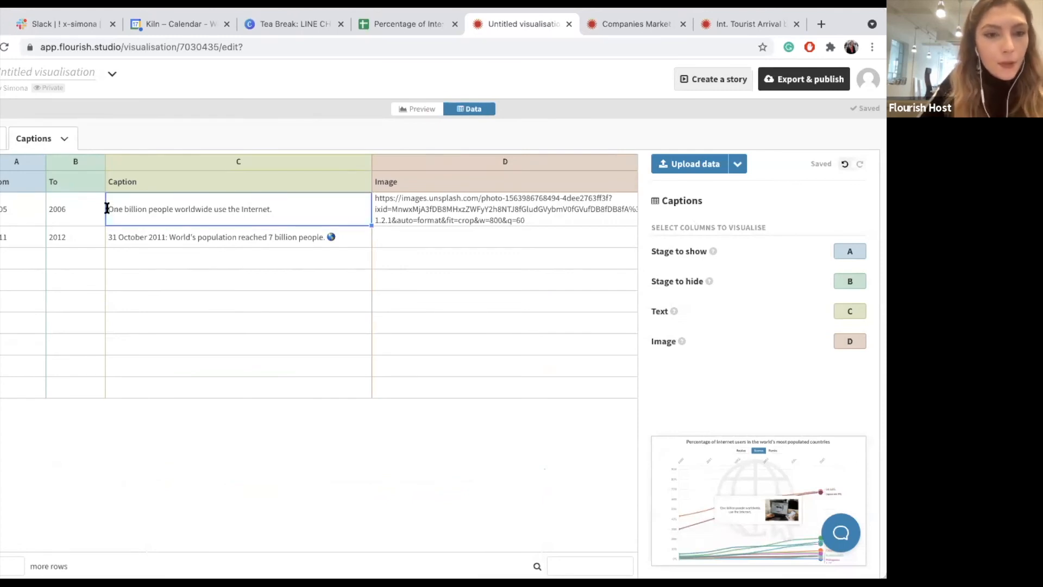
type("<b>")
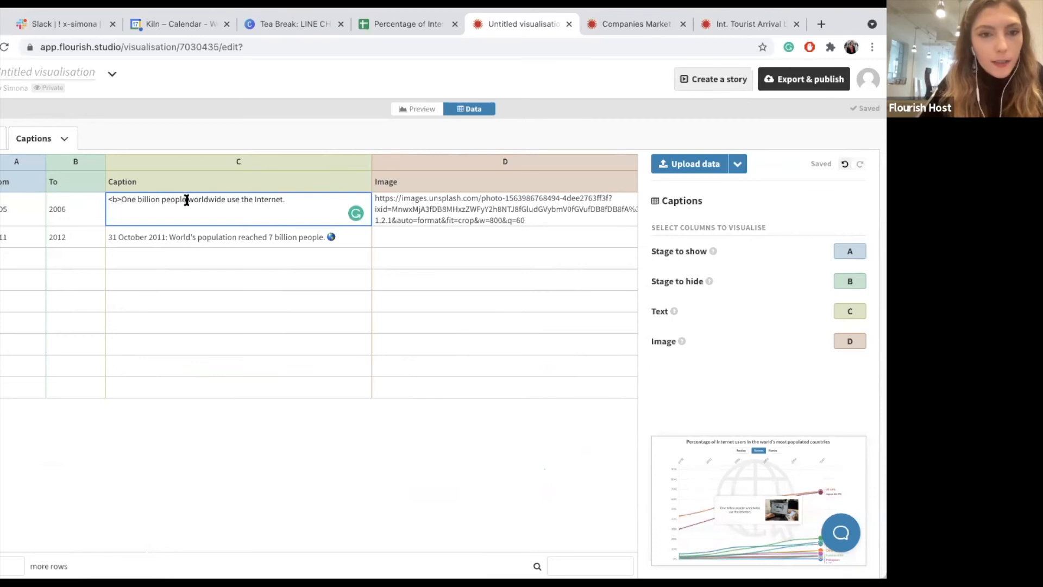
type("</b")
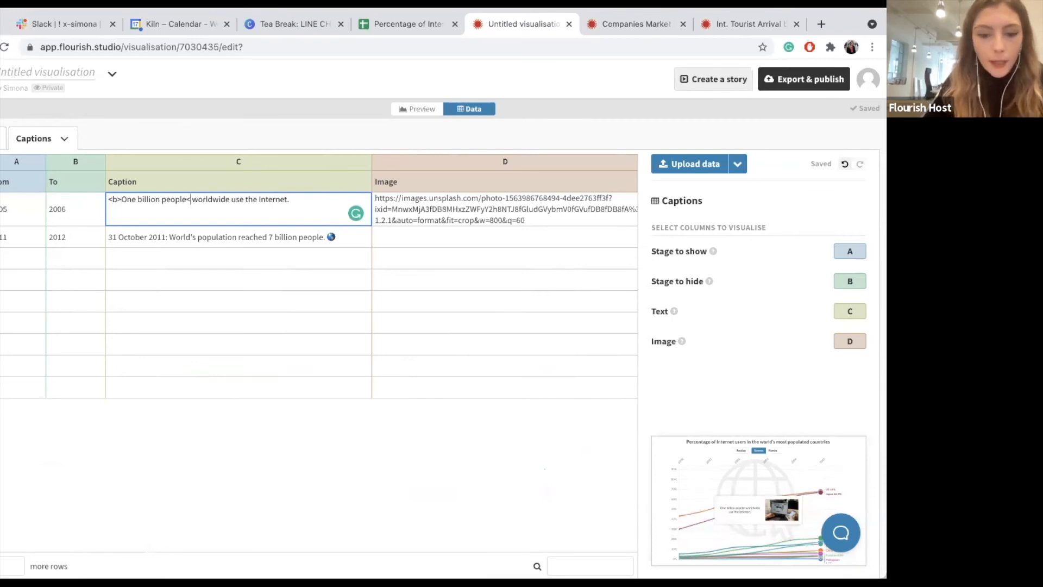
type(">")
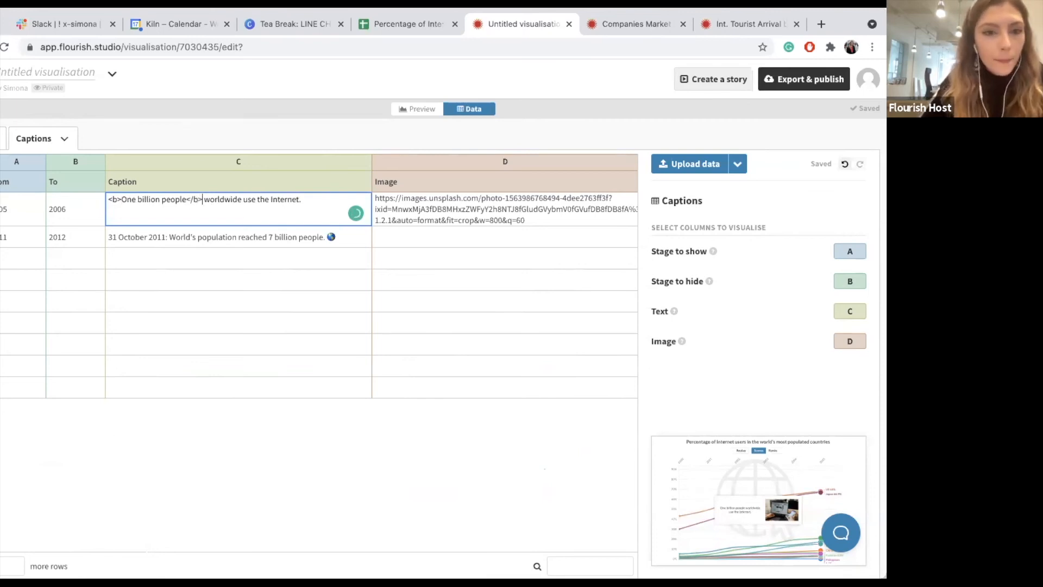
left_click(230, 232)
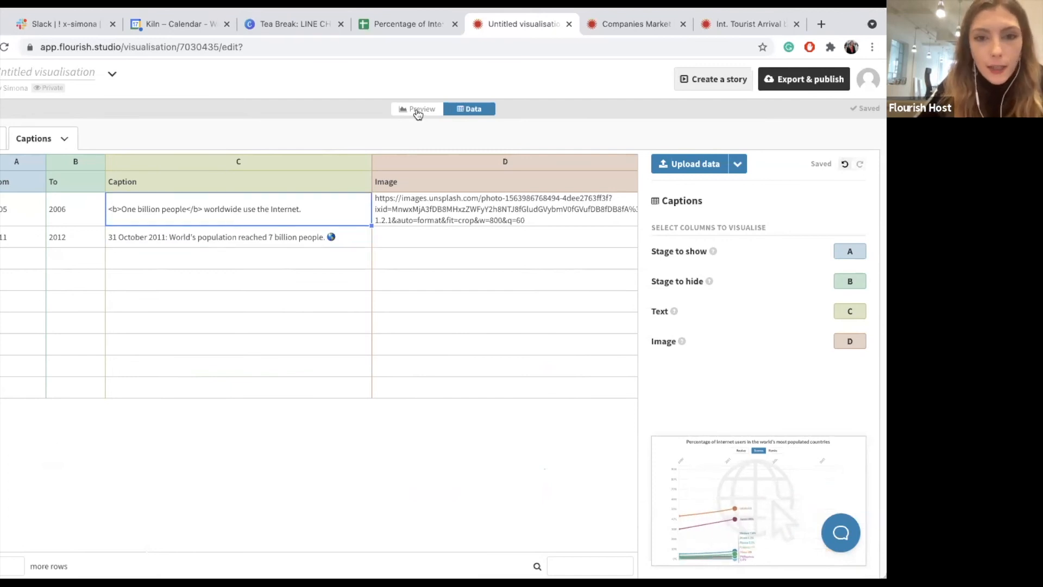
Set the captions' content mode to HTML and replay the chart to check the bold caption text.
left_click(418, 109)
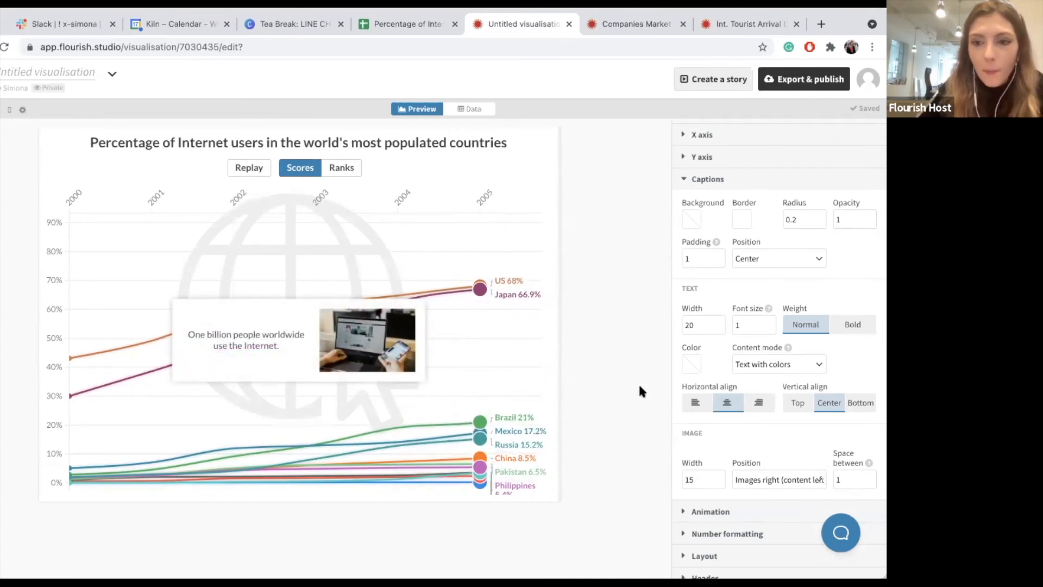
left_click(798, 367)
left_click(787, 406)
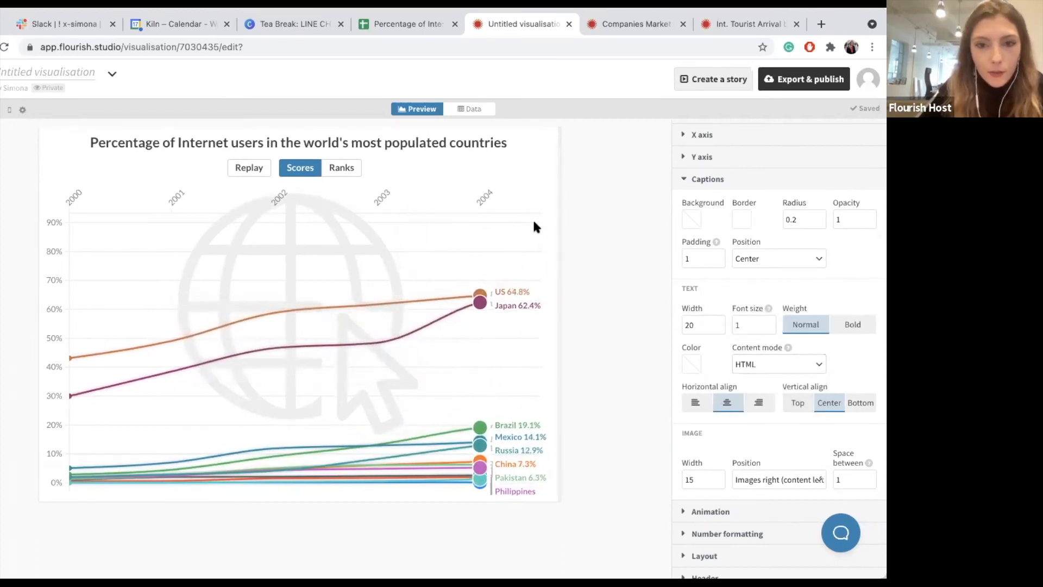
left_click(249, 169)
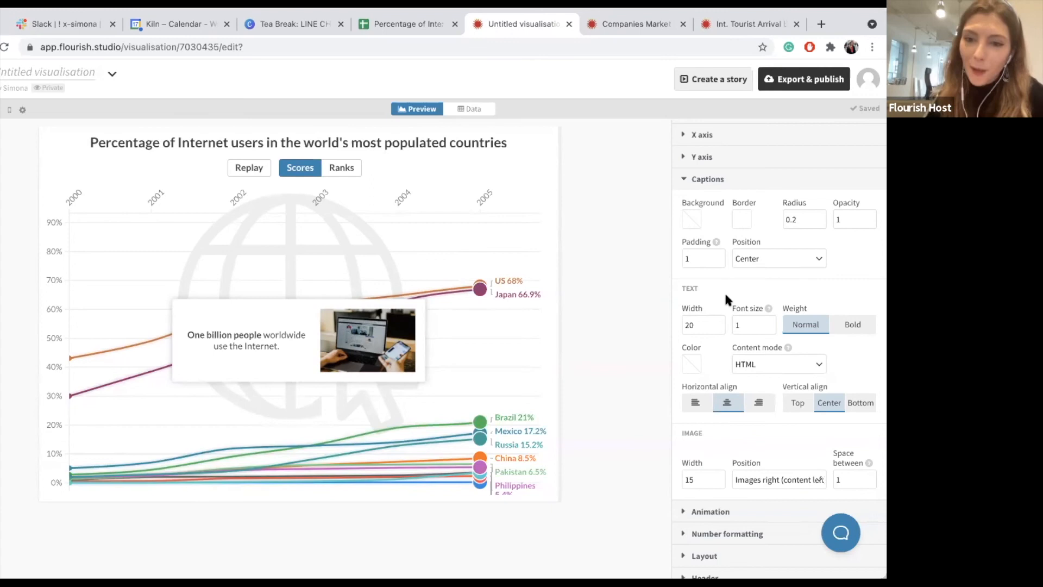
Change the captions' background colour to a medium grey.
left_click(691, 219)
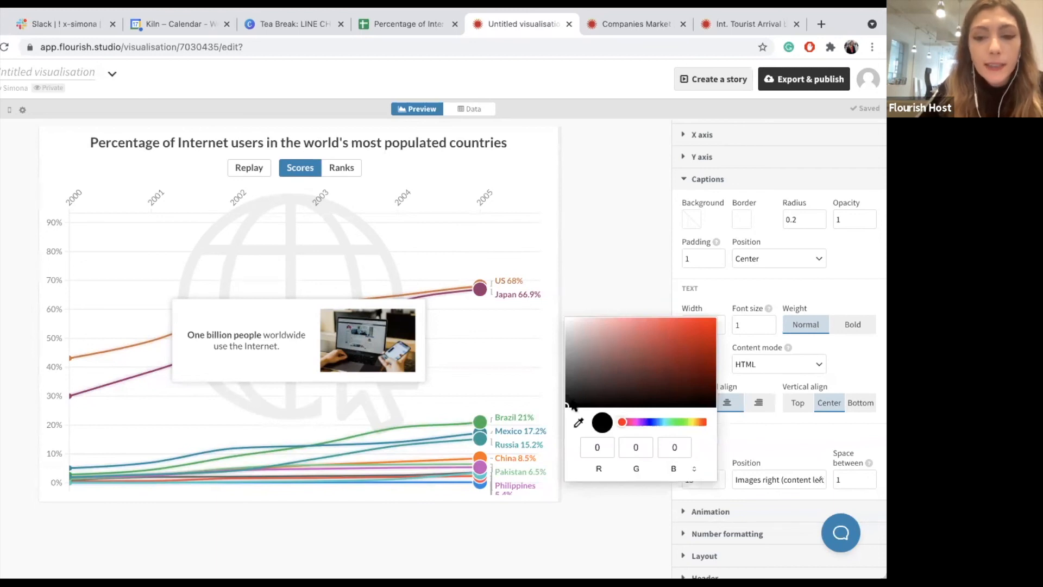
left_click_drag(568, 407, 569, 336)
left_click(593, 295)
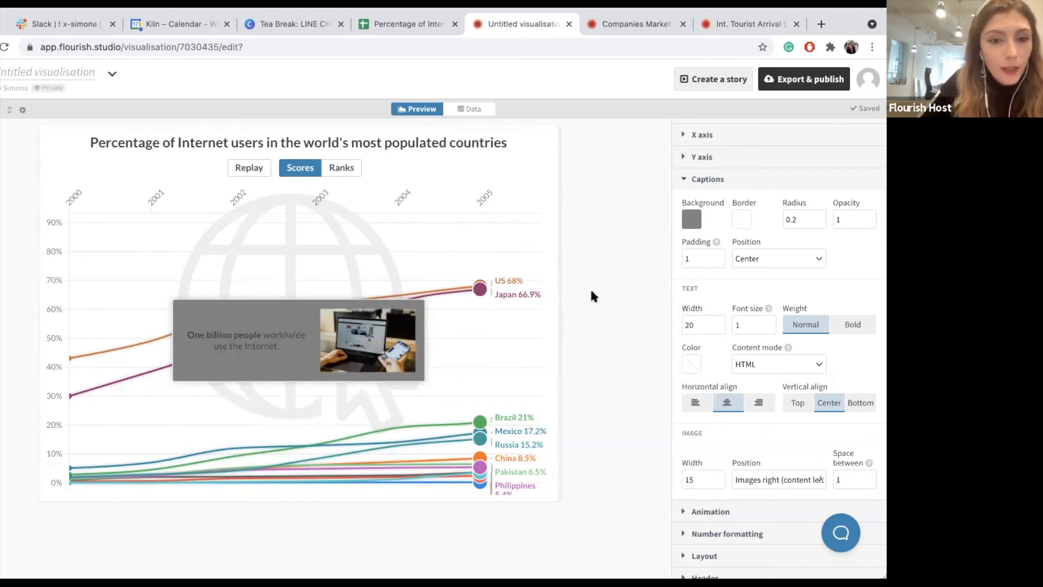
Set the caption text colour to white (RGB 255, 255, 255), replay the chart to check it, and collapse the Captions settings.
scroll(716, 324, "down", 1)
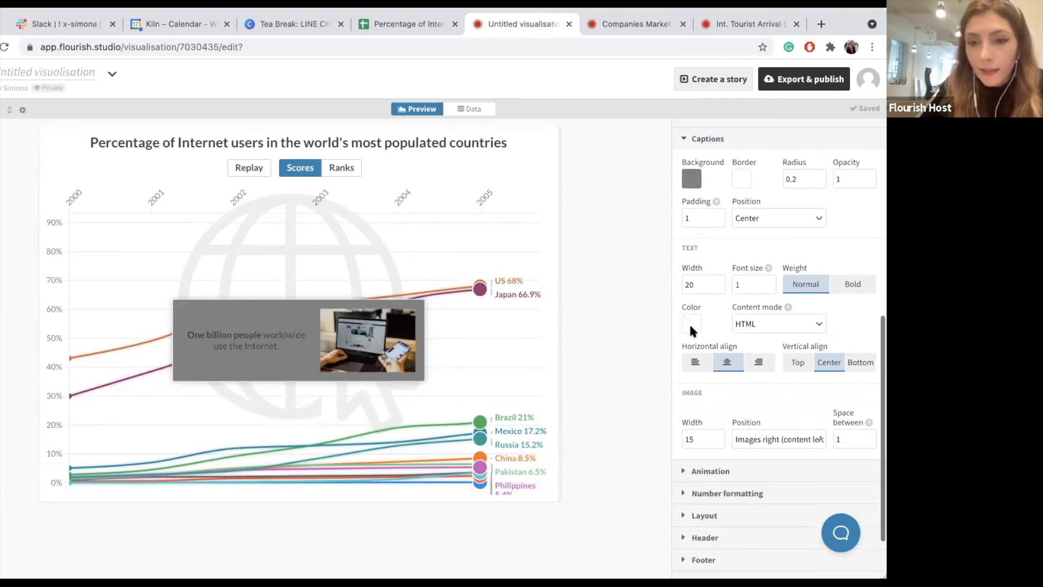
left_click(689, 323)
left_click_drag(569, 66, 557, 59)
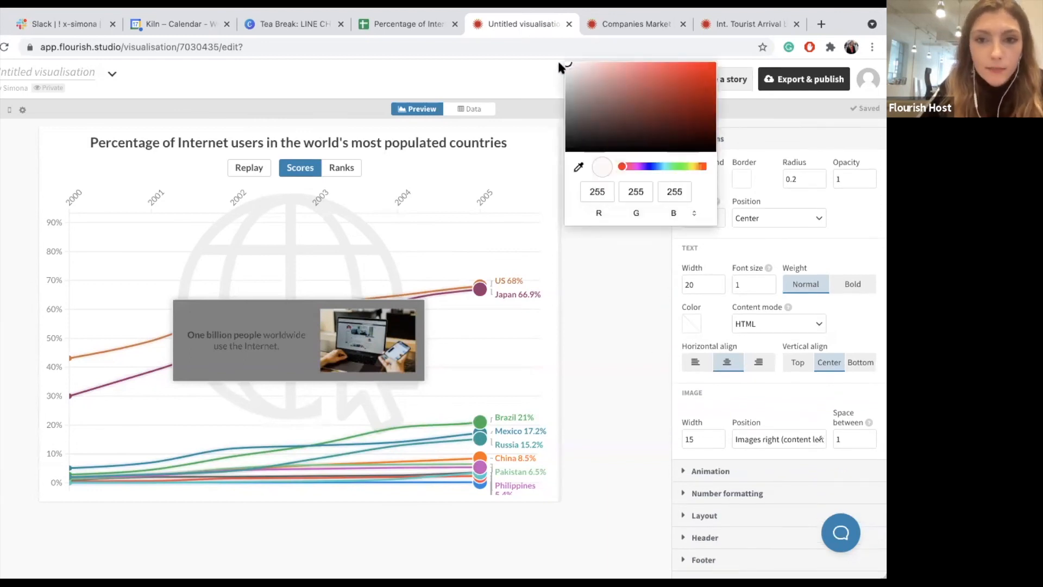
left_click(617, 256)
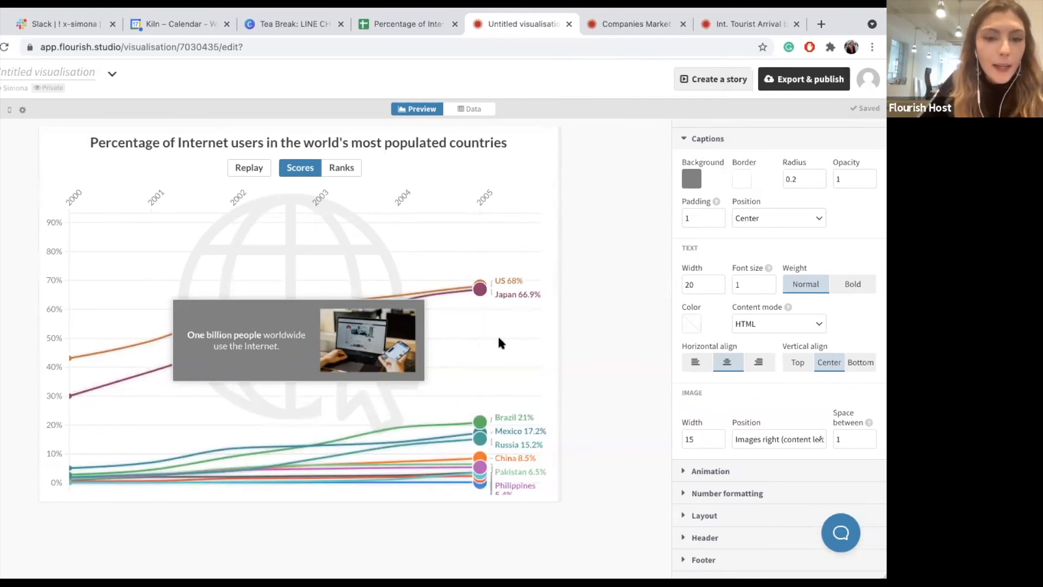
left_click(250, 167)
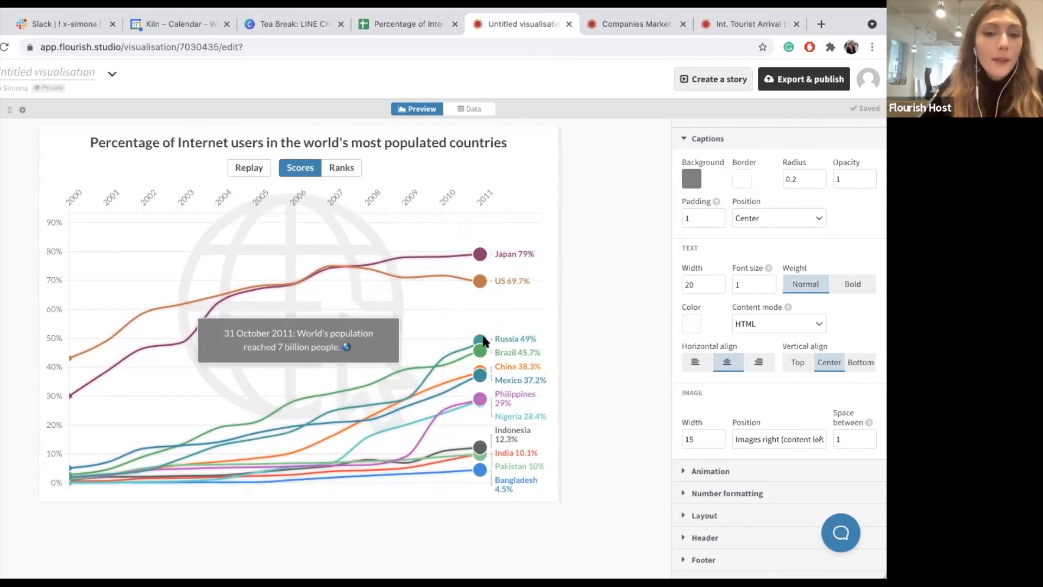
scroll(746, 376, "up", 3)
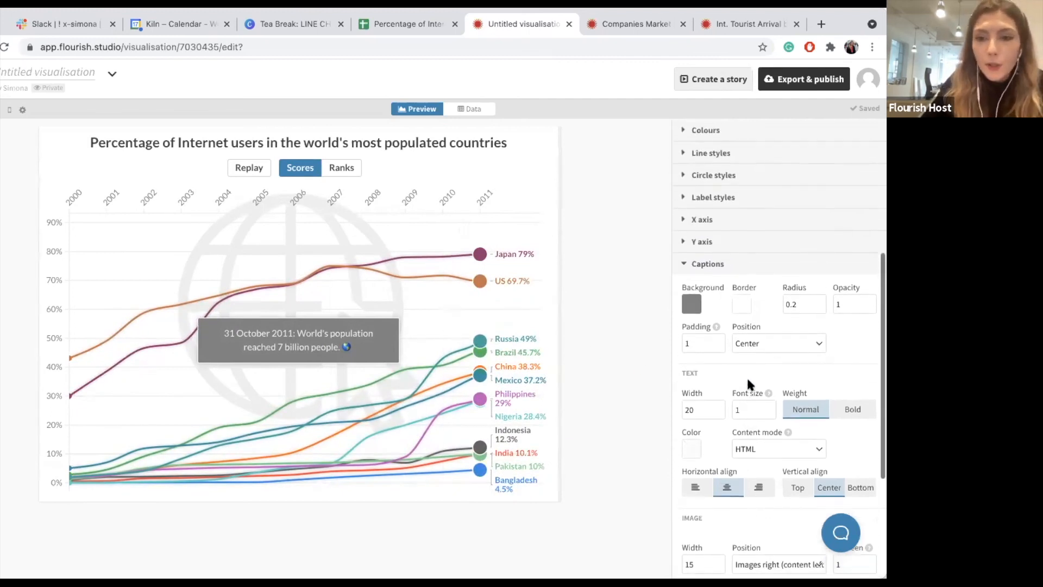
left_click(741, 297)
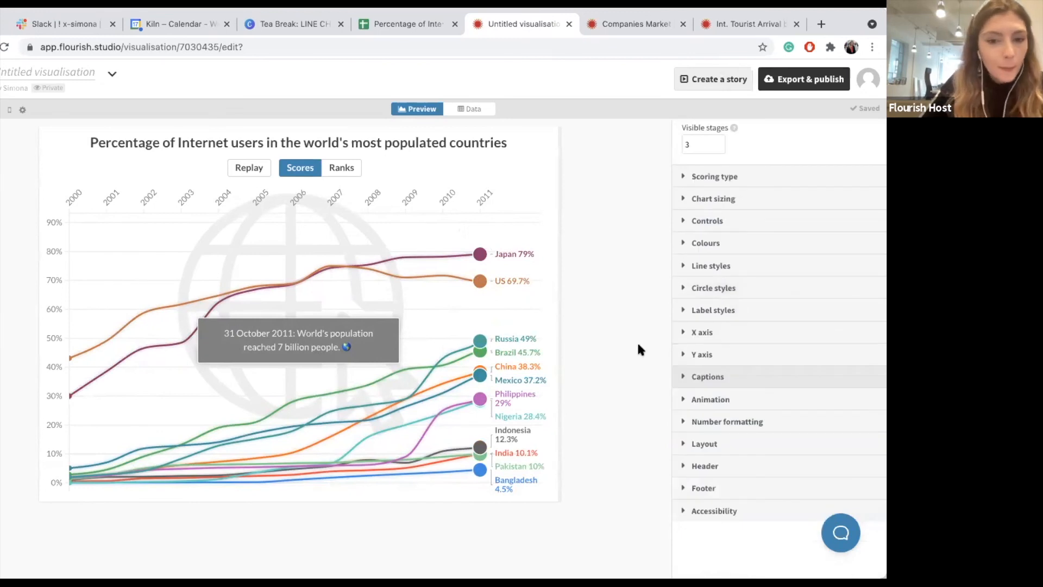
Publish the visualisation to share and embed, and view its public page.
left_click(812, 79)
left_click(728, 153)
left_click(377, 367)
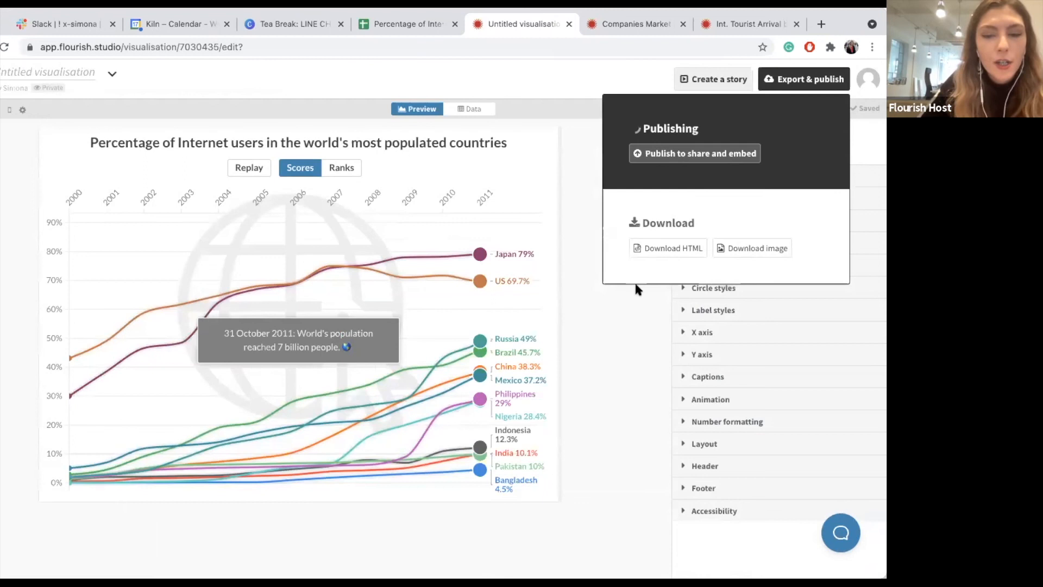
left_click(728, 154)
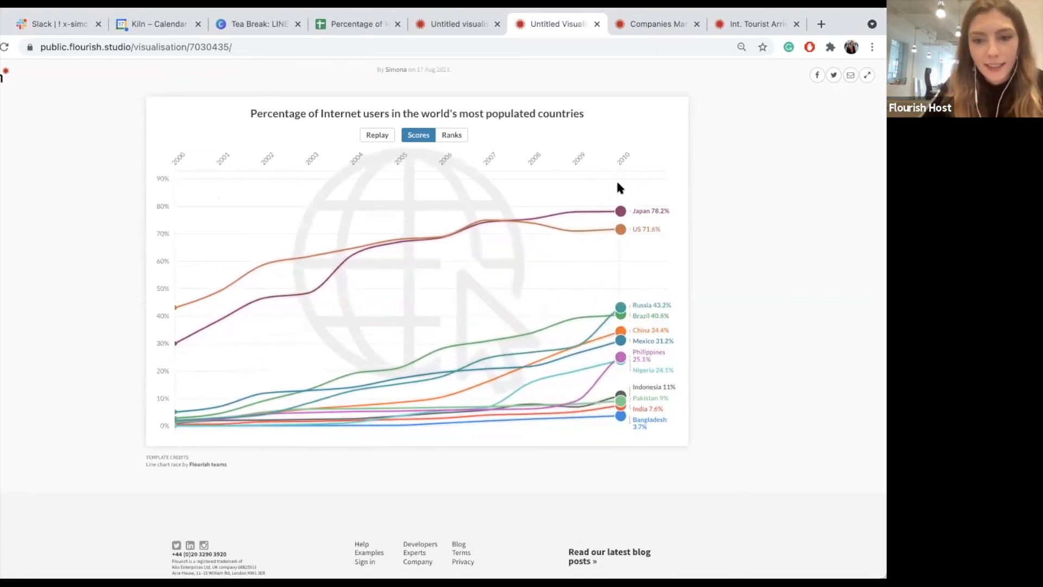
Switch to the Canva presentation's Resources slide, open the Line Chart Race Help Page and look through its article list.
left_click(260, 26)
key("Right")
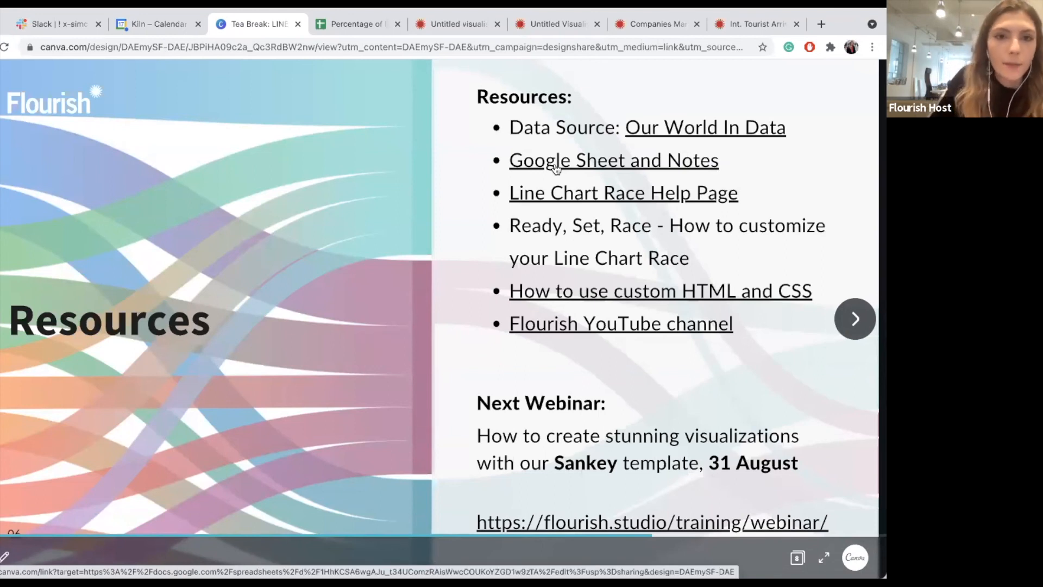
left_click(539, 199)
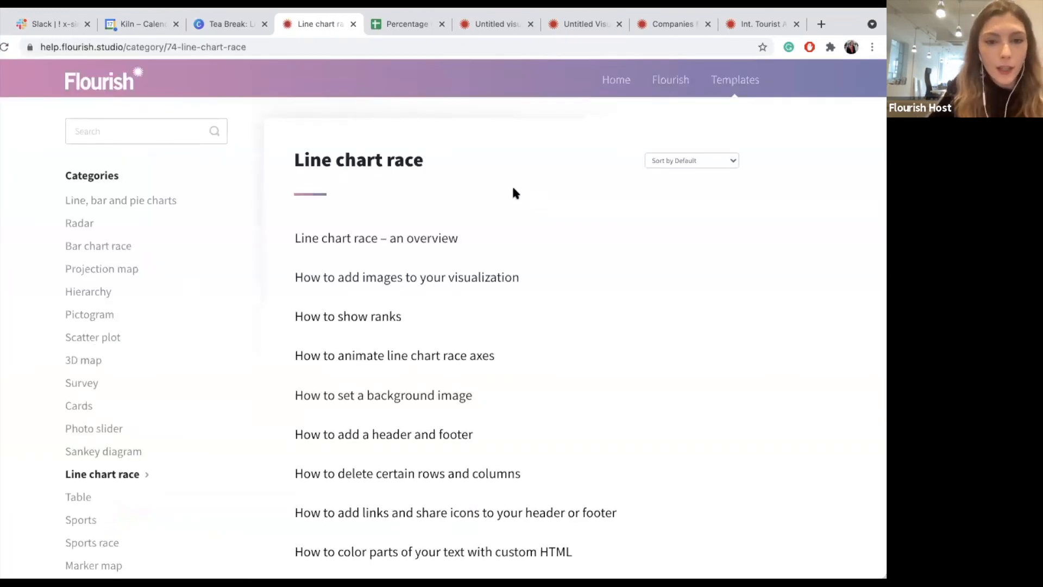
scroll(514, 188, "down", 5)
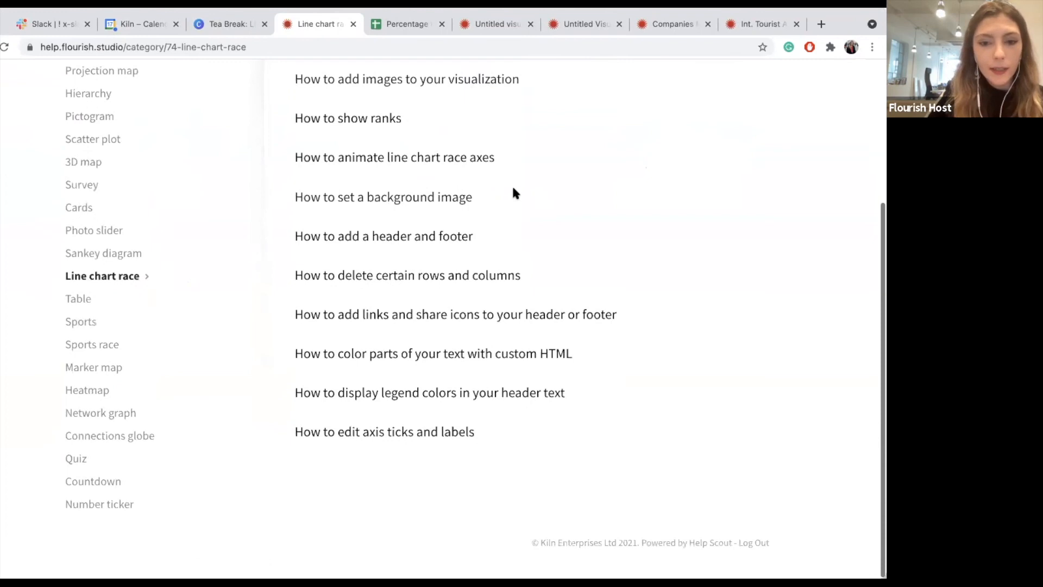
scroll(514, 193, "up", 4)
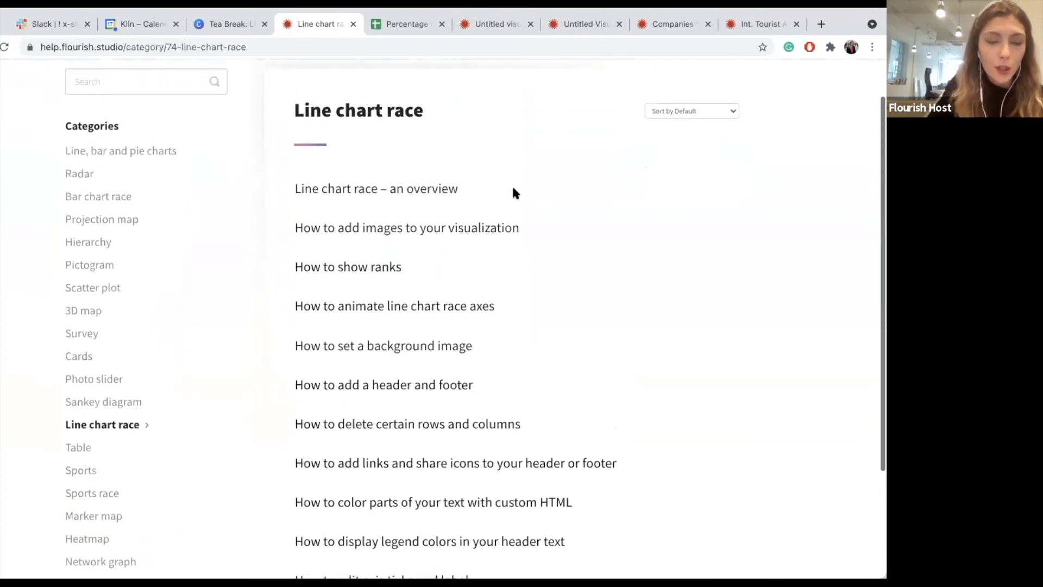
scroll(514, 193, "down", 4)
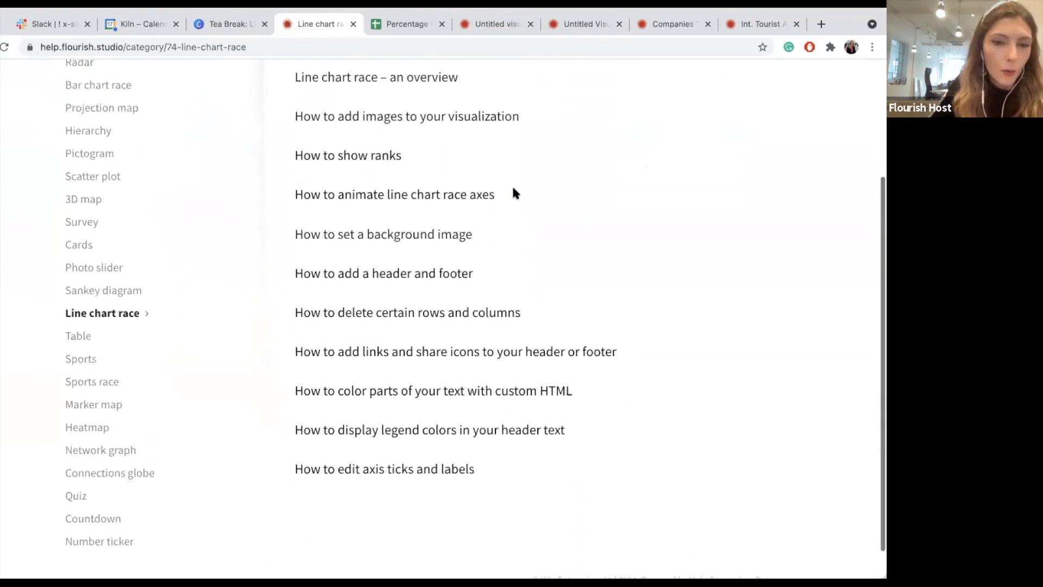
scroll(513, 191, "up", 4)
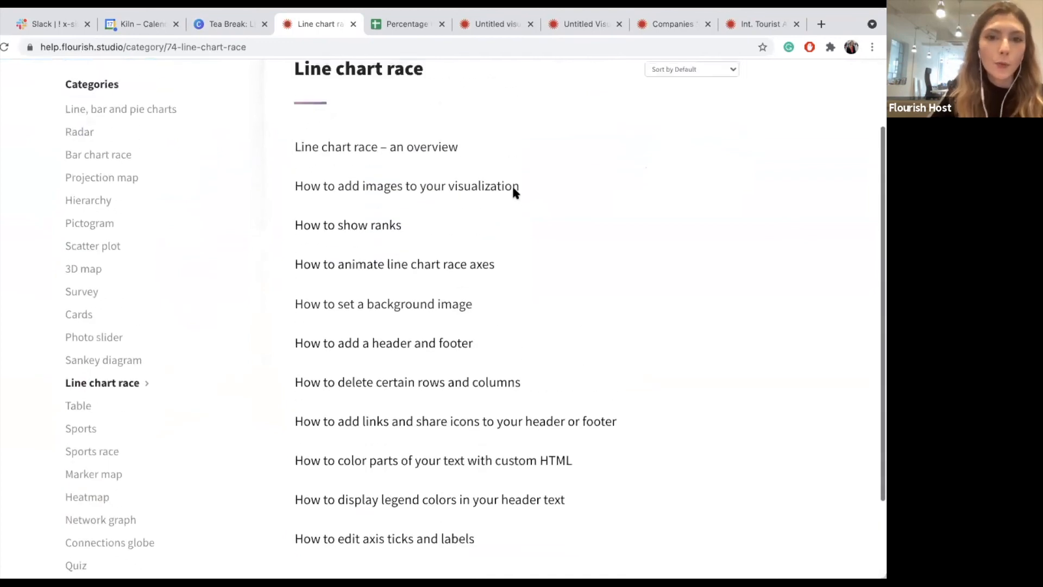
Open the "How to use custom HTML and CSS" article from the Resources slide, review its HTML tag tables and return to the slide.
left_click(214, 30)
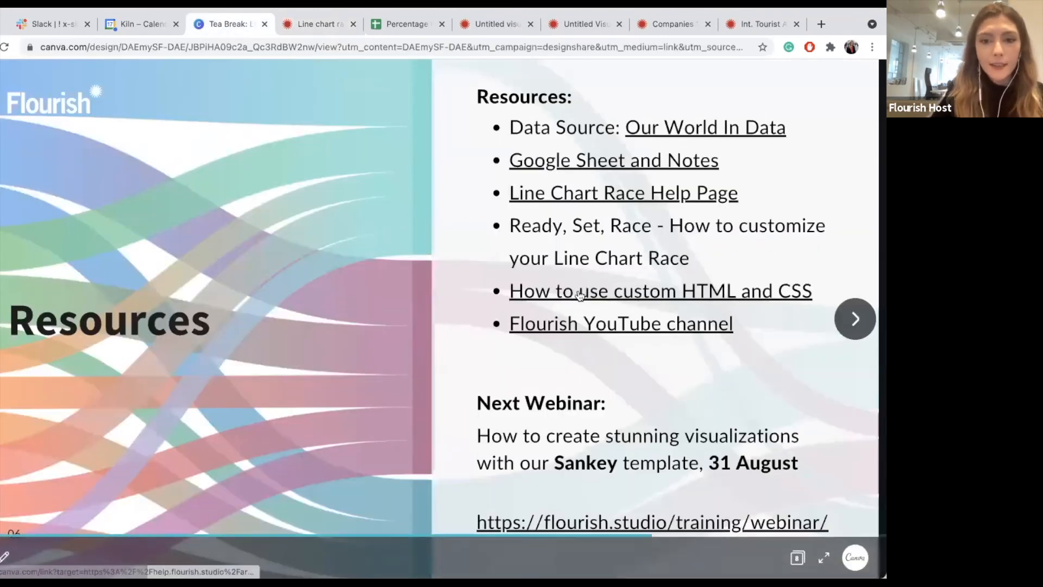
left_click(672, 296)
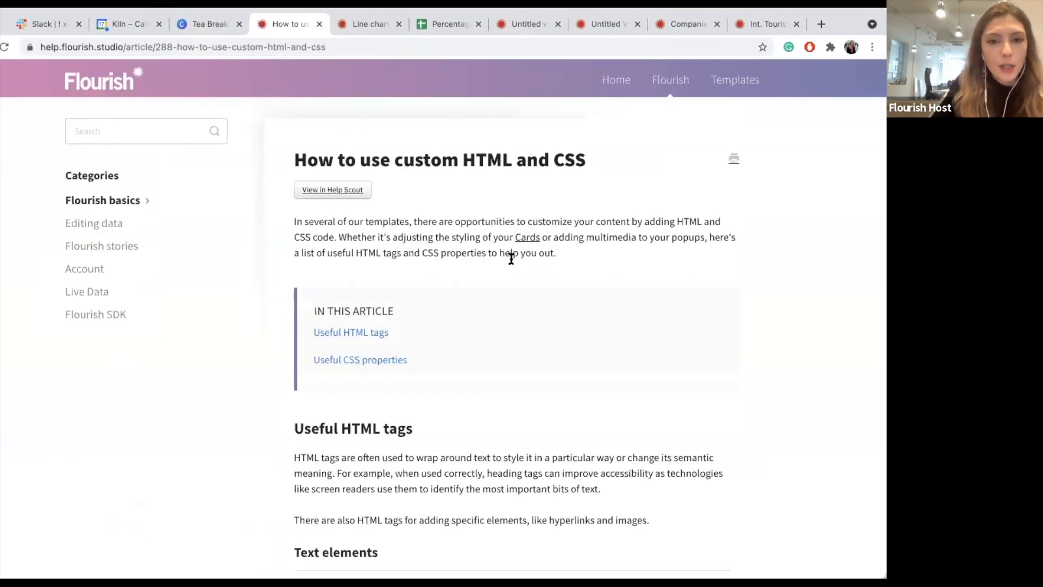
scroll(511, 259, "down", 5)
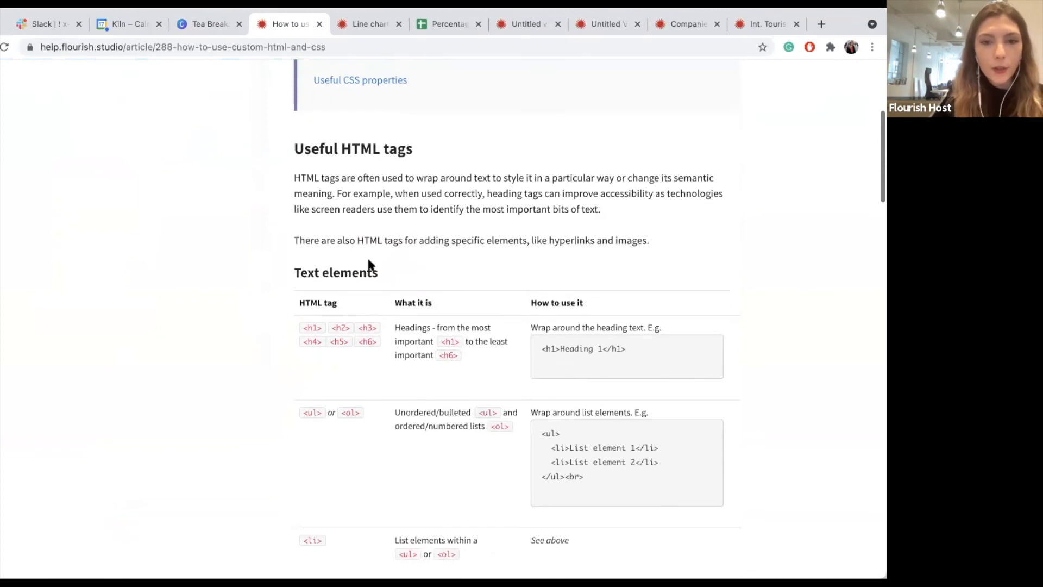
scroll(368, 267, "down", 2)
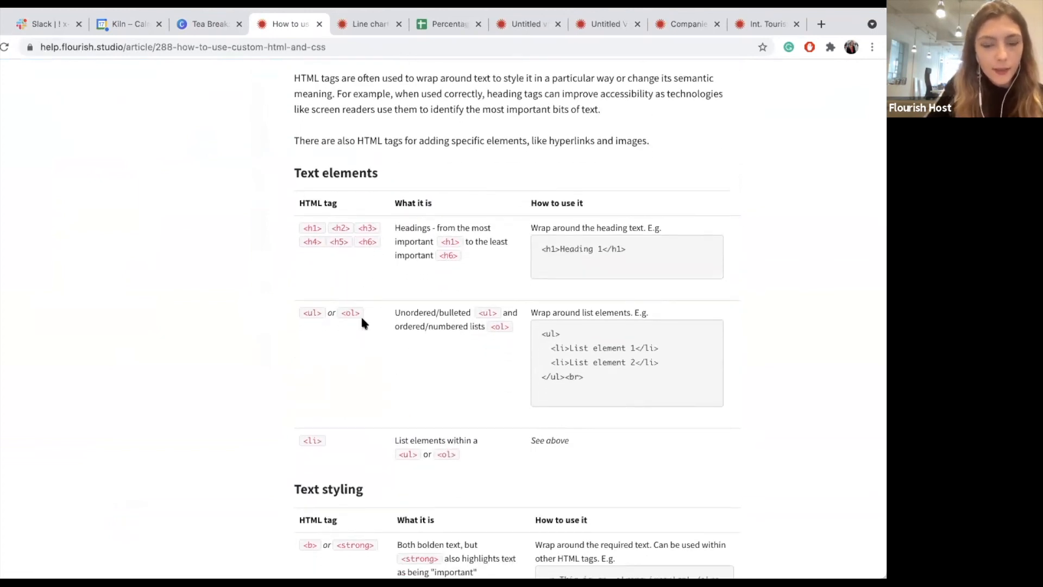
left_click(194, 26)
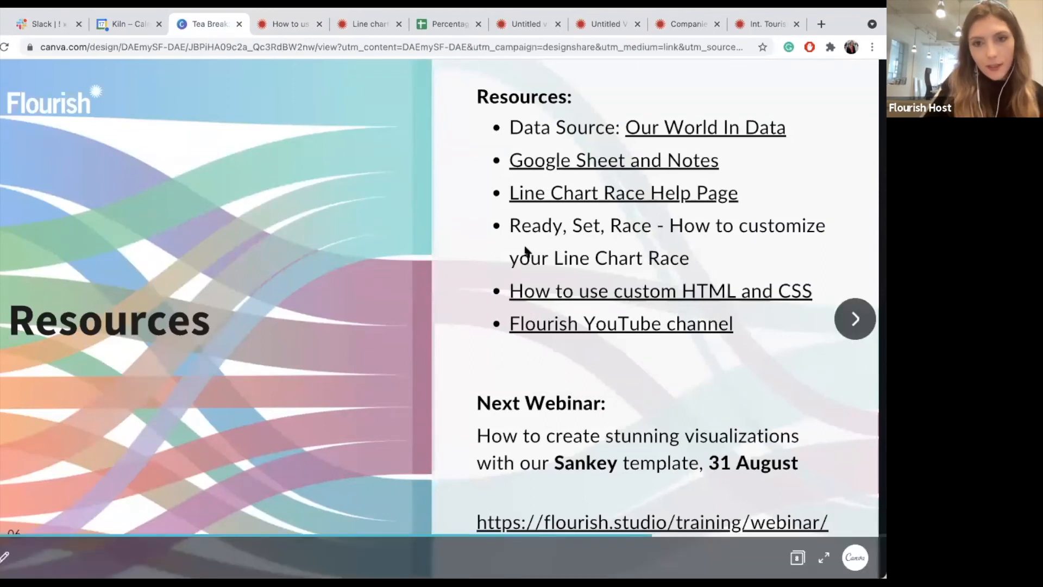
Go to flourish.studio/blog/ in a new browser tab and open the post "Ready, set, race! How to take your line chart race to the next level".
left_click(821, 26)
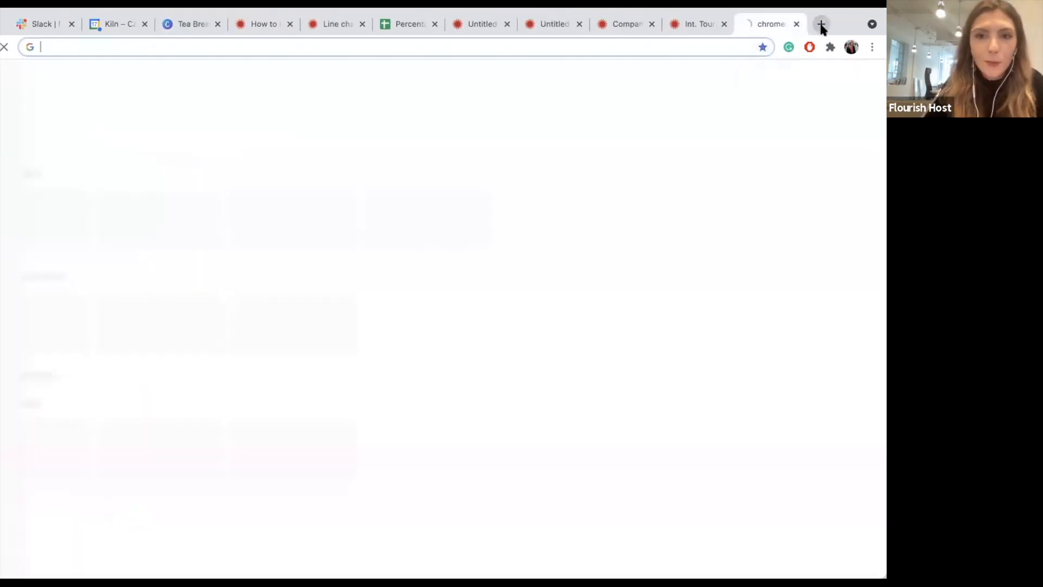
type("blog.datawrapper.de")
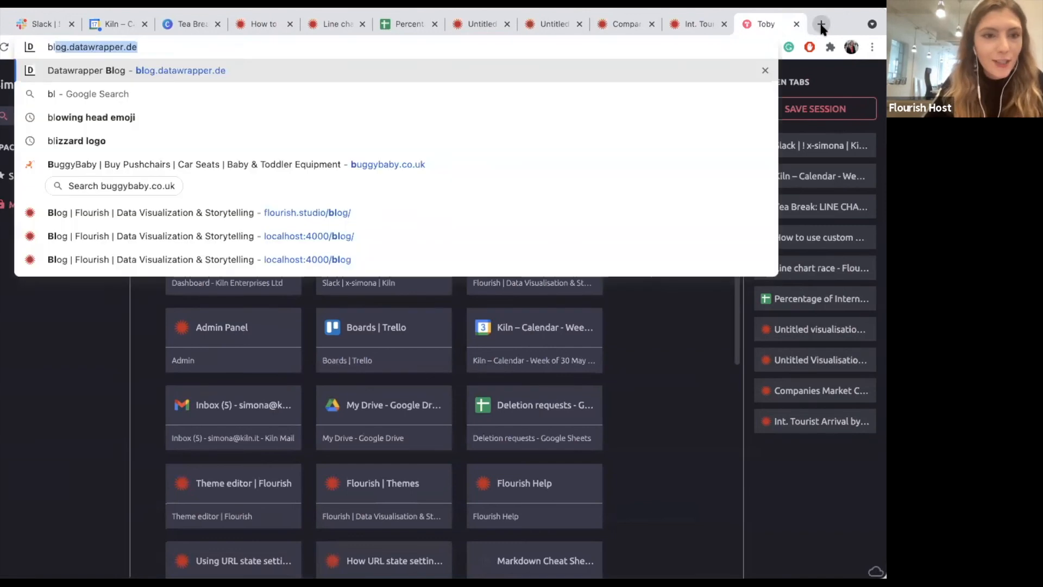
left_click(367, 158)
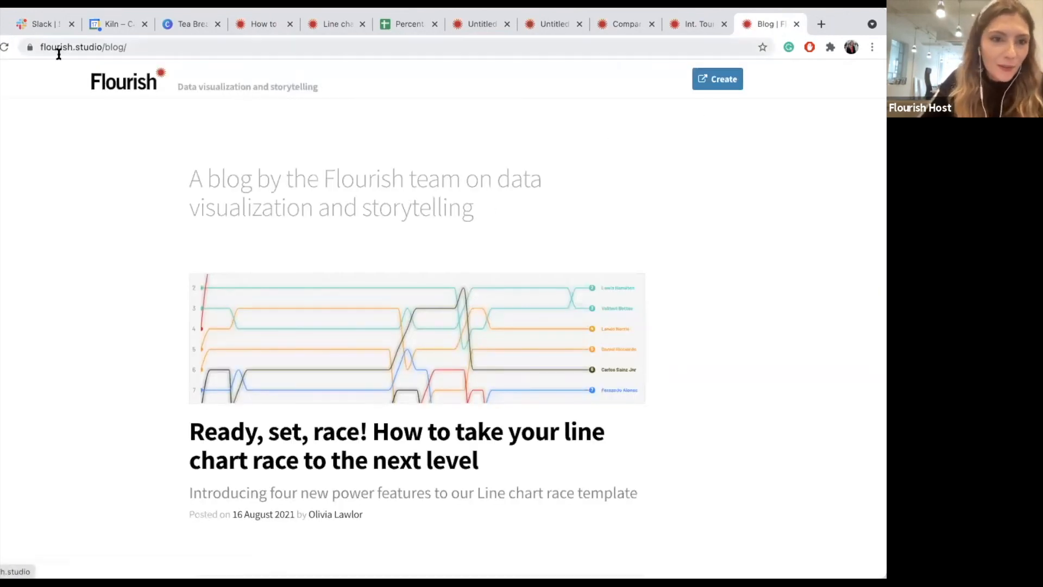
scroll(326, 163, "down", 3)
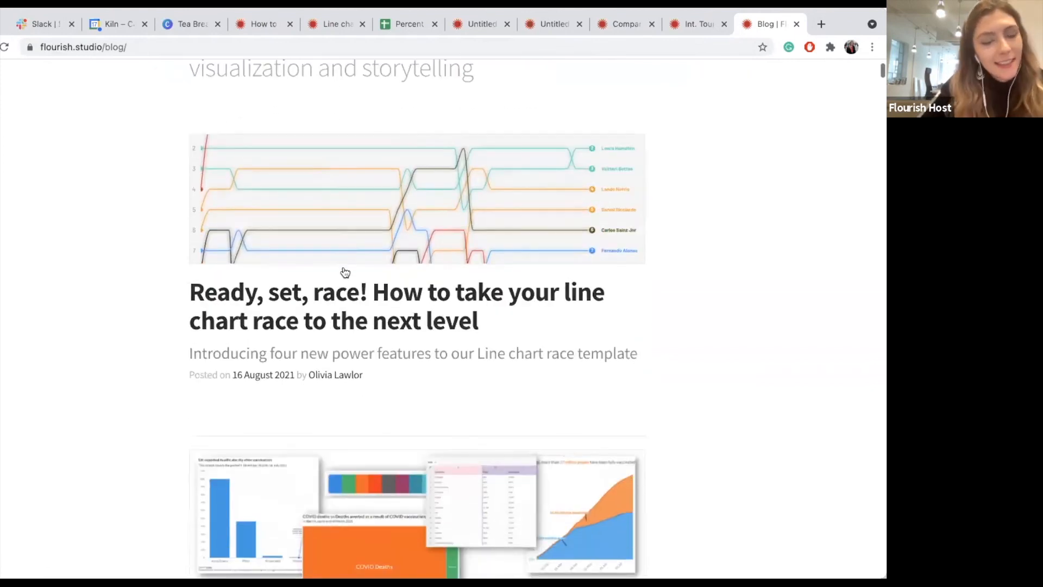
left_click(345, 289)
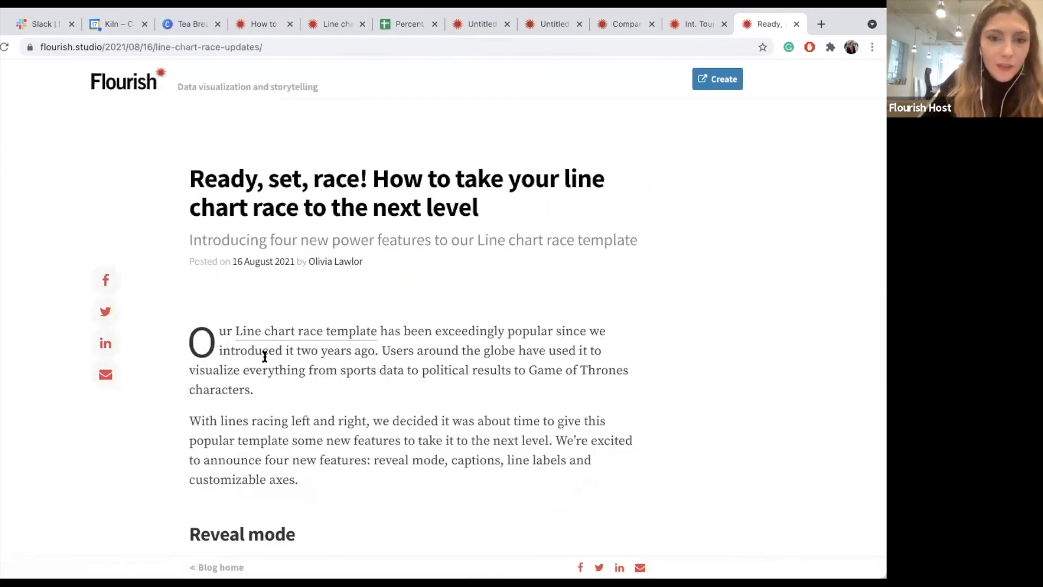
Skim the blog post's sections on reveal mode, captions and line labels, and return to the Resources slide.
scroll(409, 383, "down", 10)
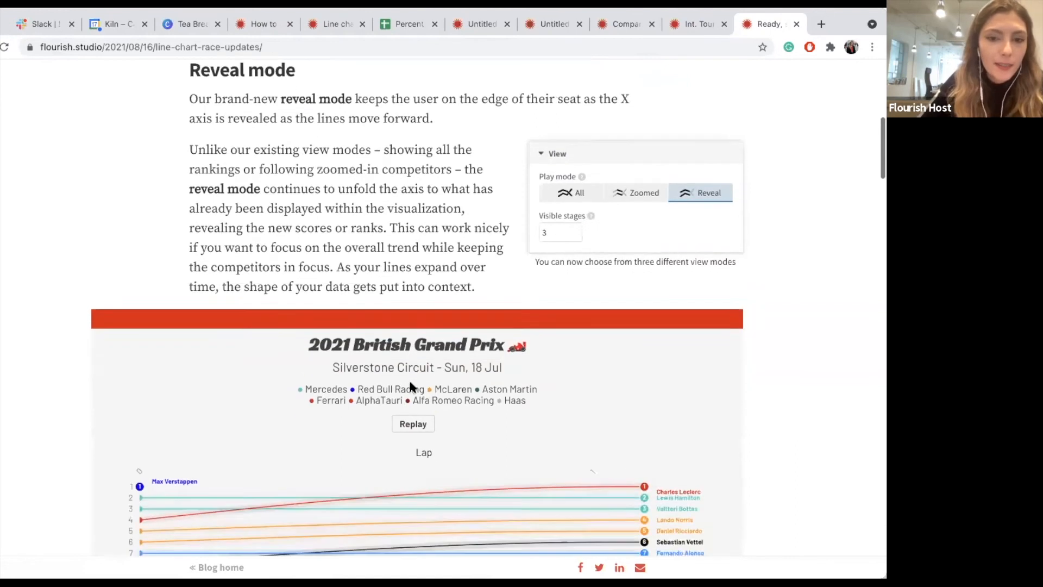
scroll(409, 386, "down", 10)
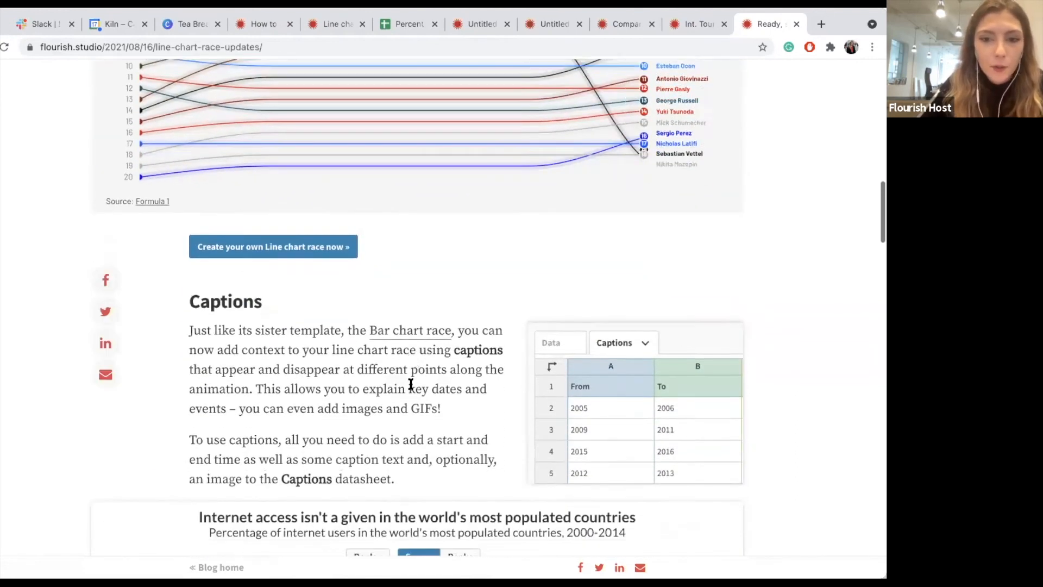
scroll(409, 383, "down", 10)
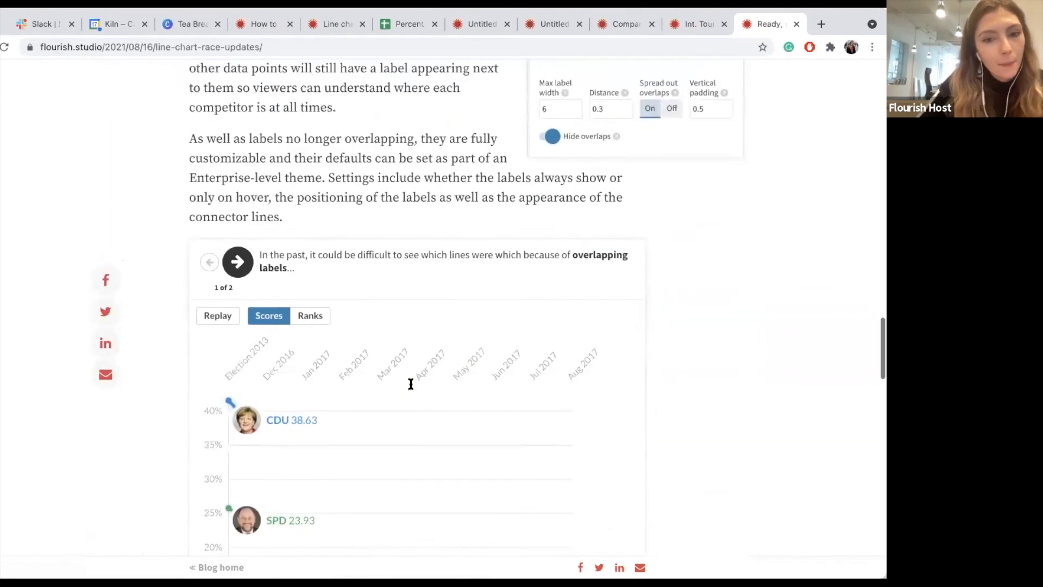
scroll(410, 384, "down", 3)
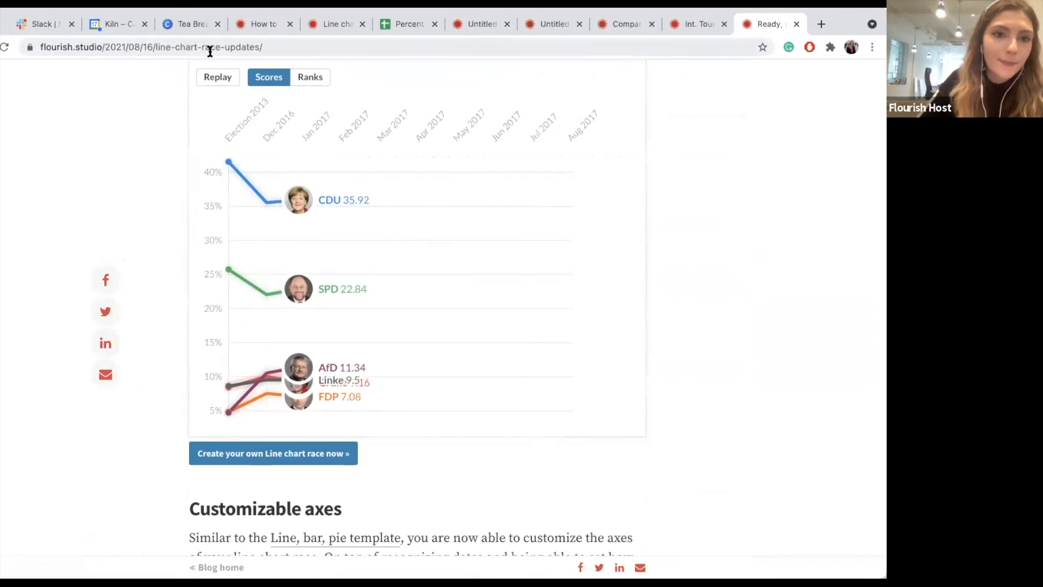
left_click(187, 24)
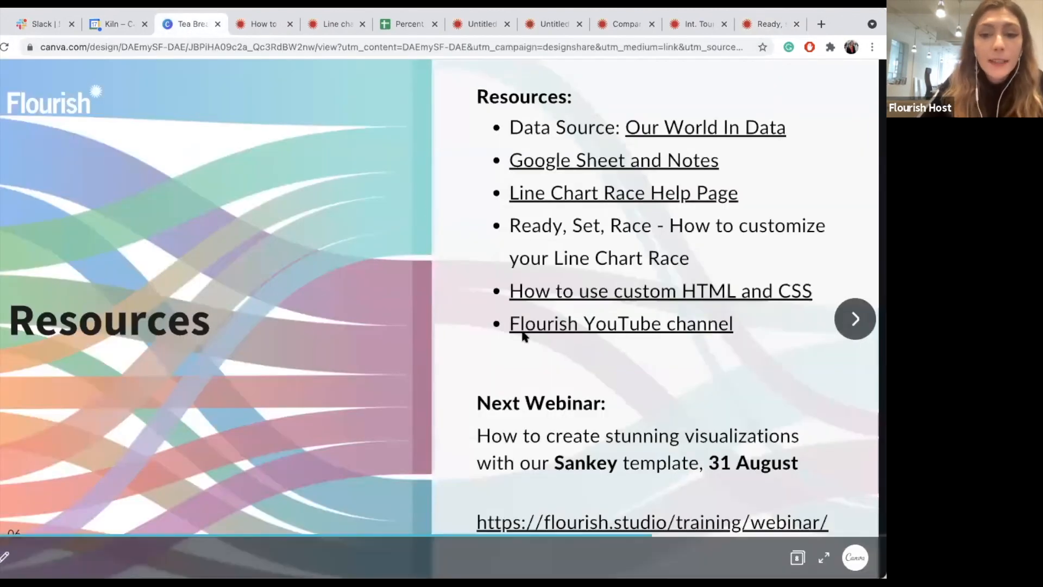